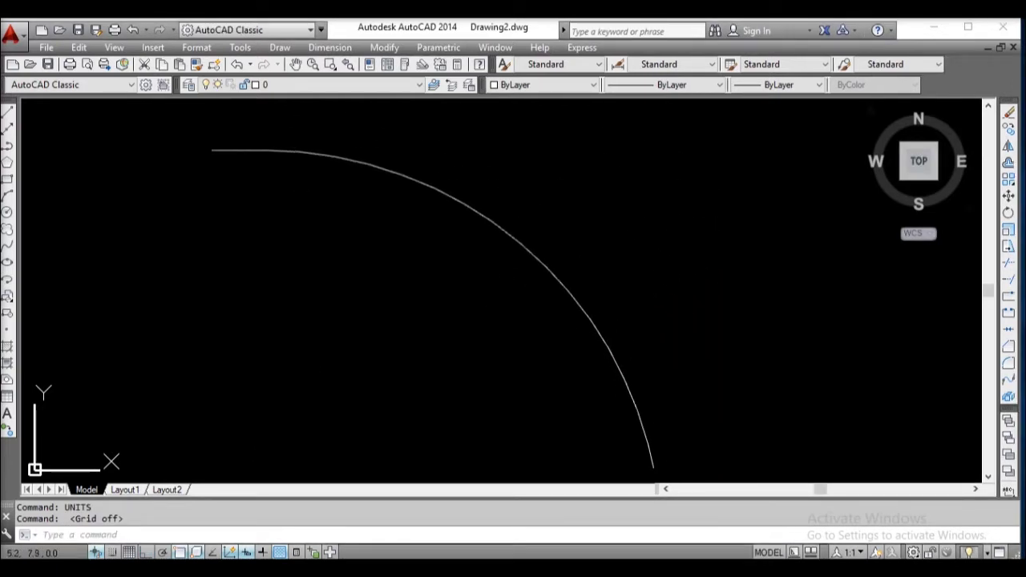
# Step: Start a line at a picked point with Ortho on and draw it 10 units to the right
pyautogui.click(73, 533)
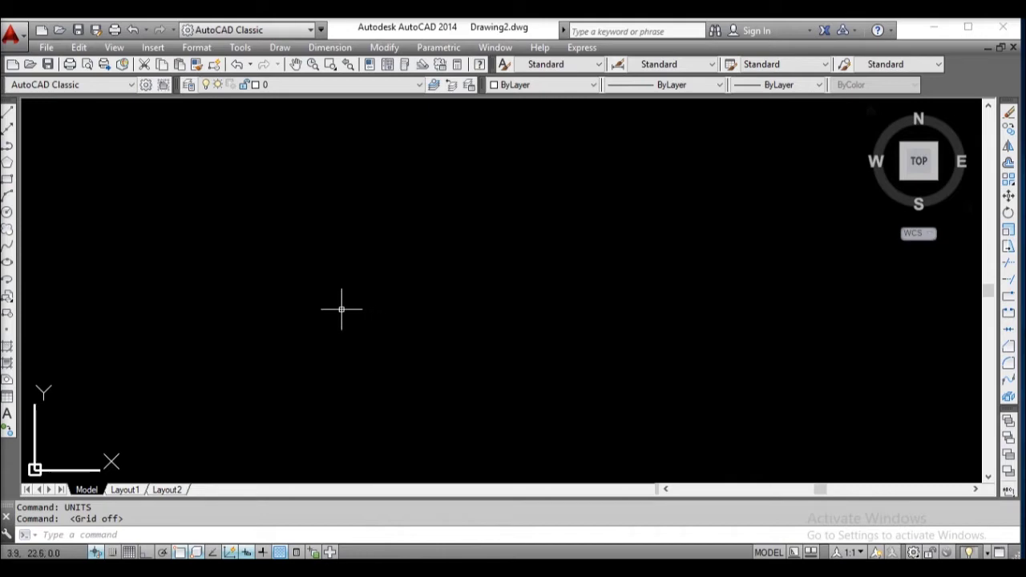
pyautogui.press('Escape')
pyautogui.write('L')
pyautogui.press('Return')
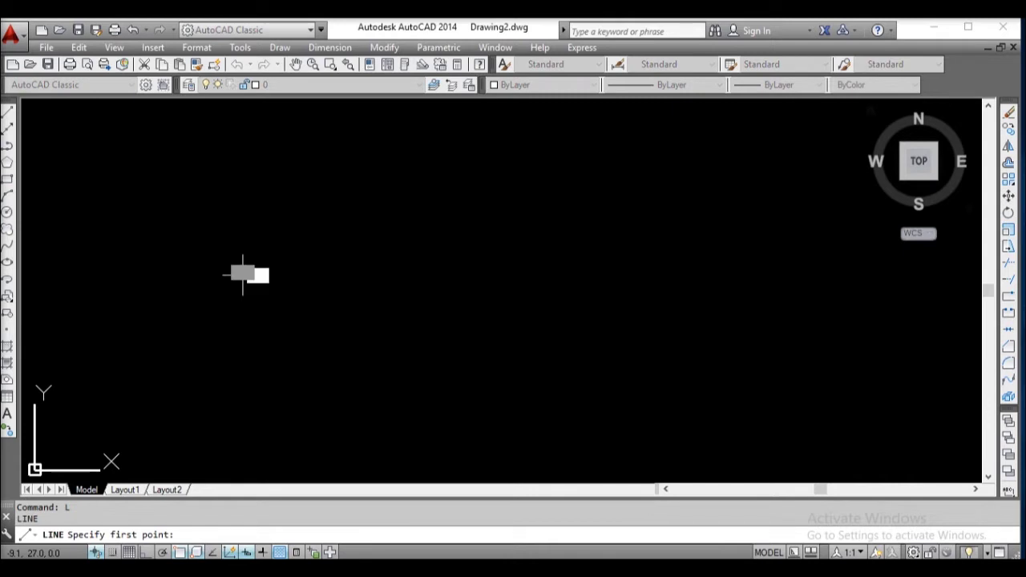
pyautogui.click(242, 275)
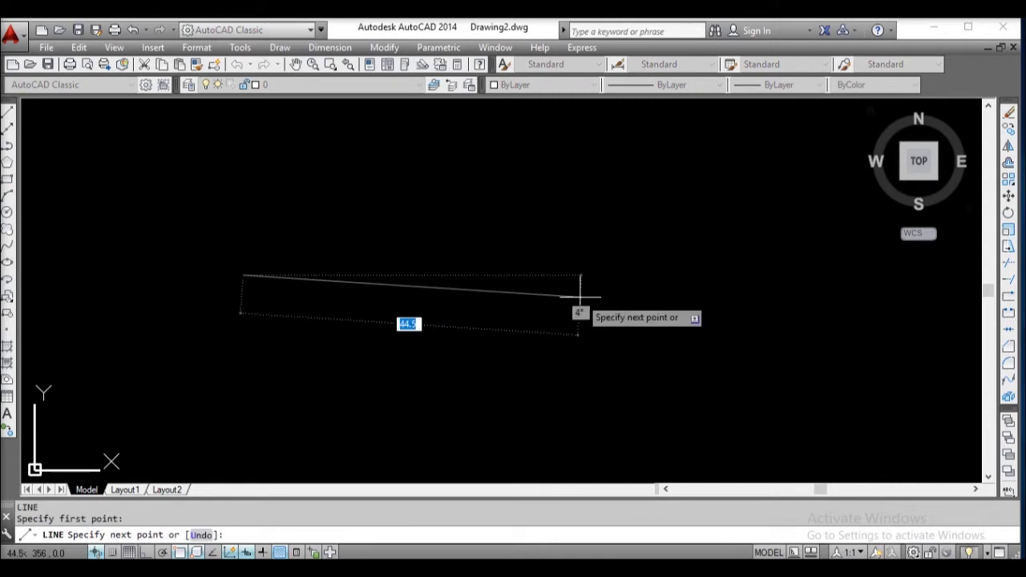
pyautogui.click(145, 552)
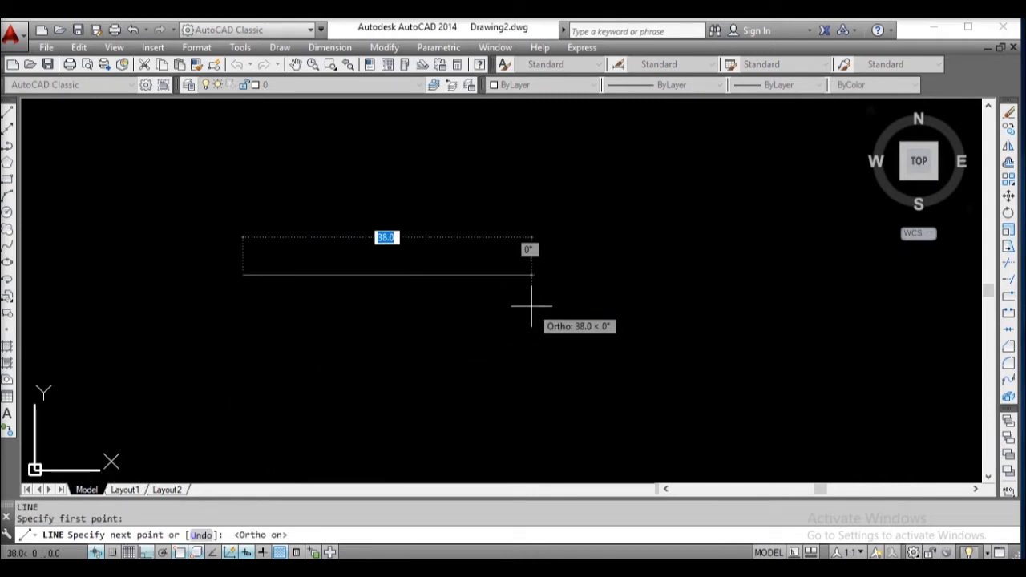
pyautogui.write('10')
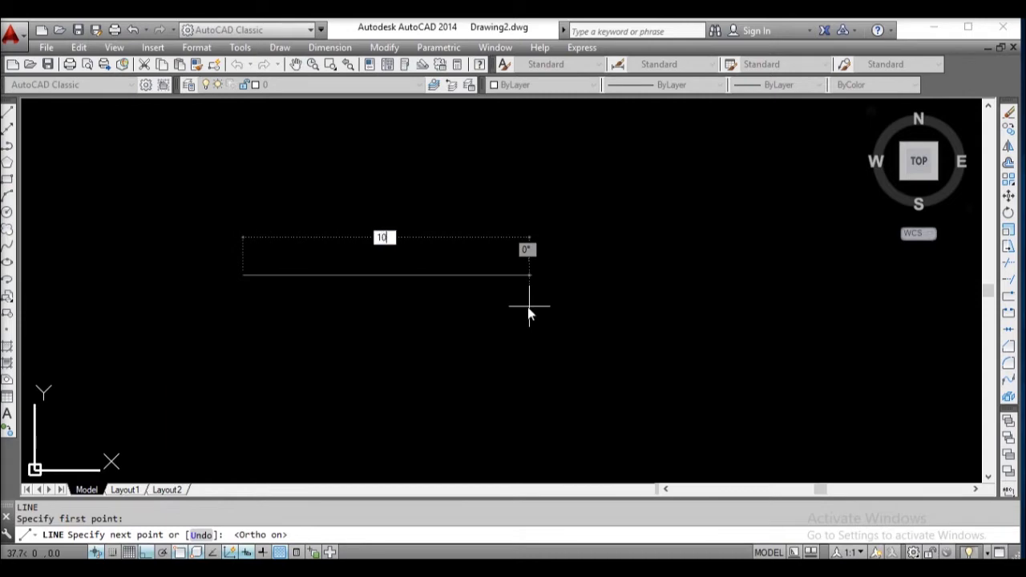
pyautogui.press('Return')
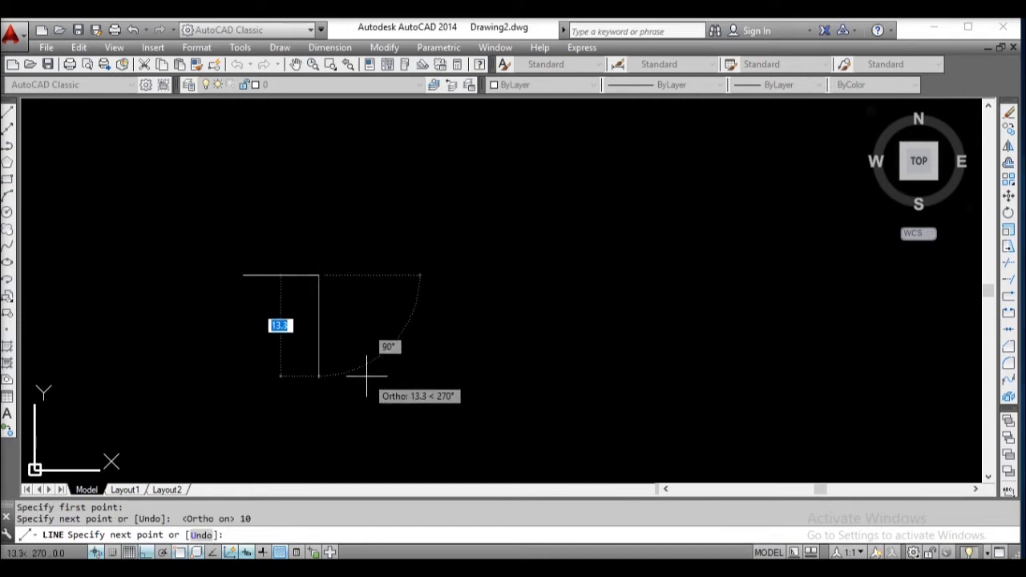
# Step: Add a 10-unit vertical line downward from its right end, forming a sharp corner
pyautogui.press('Escape')
pyautogui.write('10')
pyautogui.press('Return')
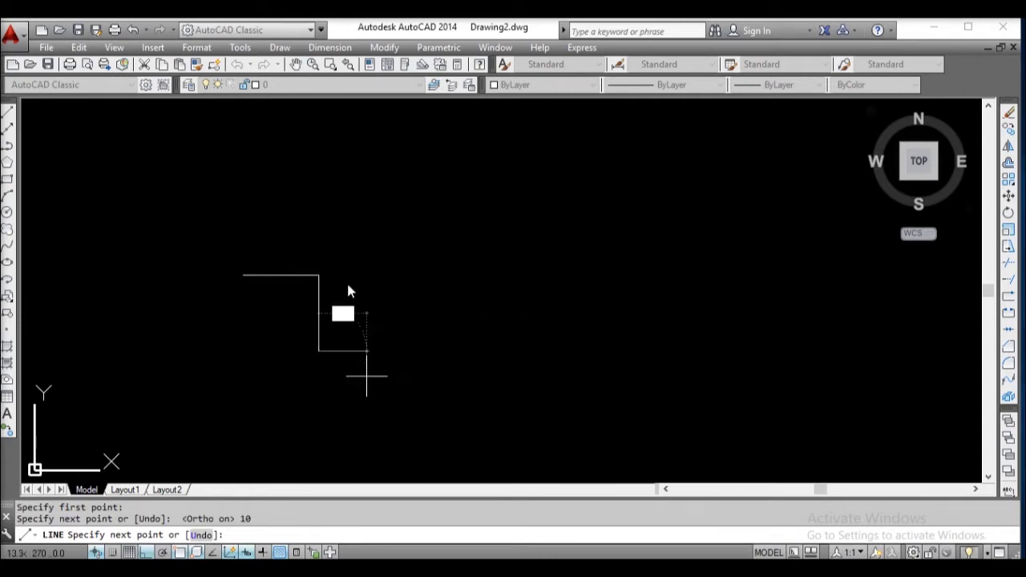
pyautogui.press('Return')
pyautogui.scroll(3, 287, 284)
pyautogui.scroll(-2, 343, 280)
pyautogui.moveTo(343, 280); pyautogui.dragTo(377, 235, button='middle')
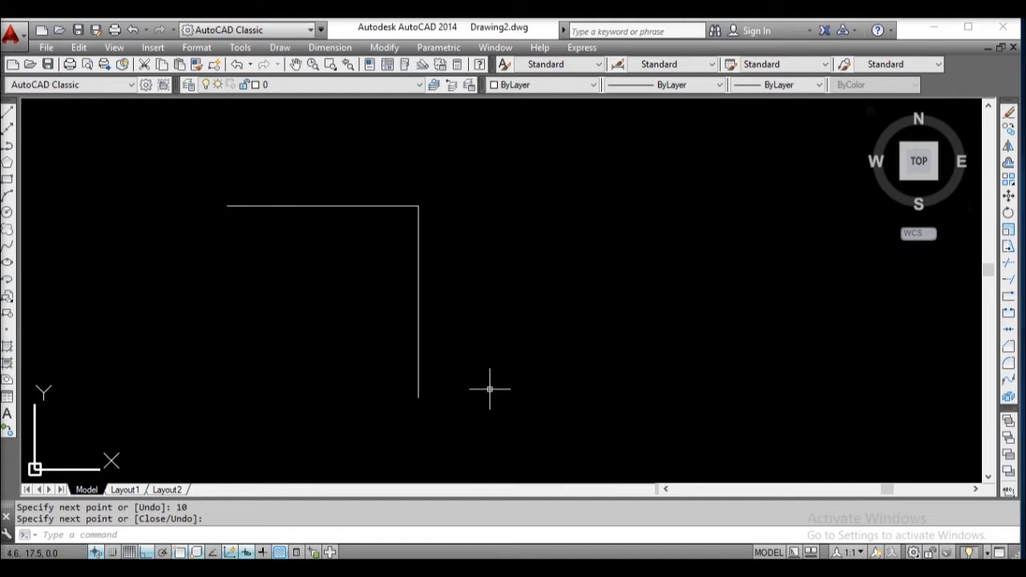
pyautogui.press('Escape')
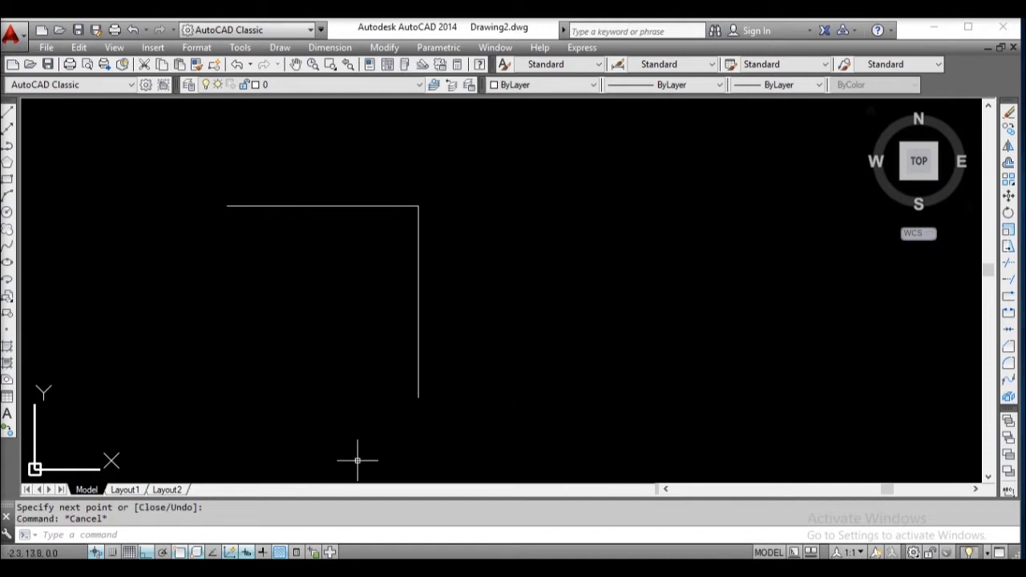
pyautogui.click(60, 535)
pyautogui.write('F')
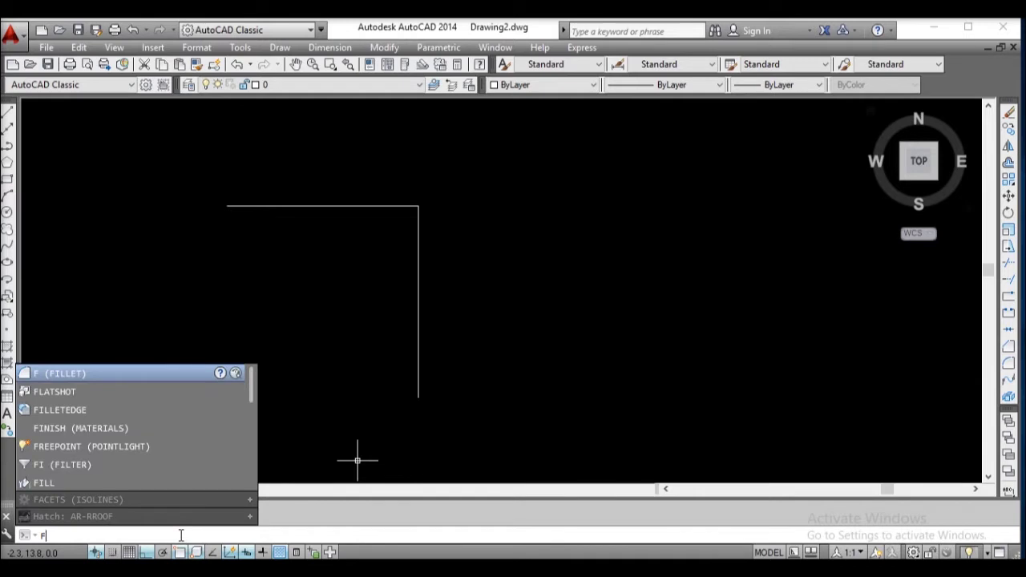
pyautogui.press('Return')
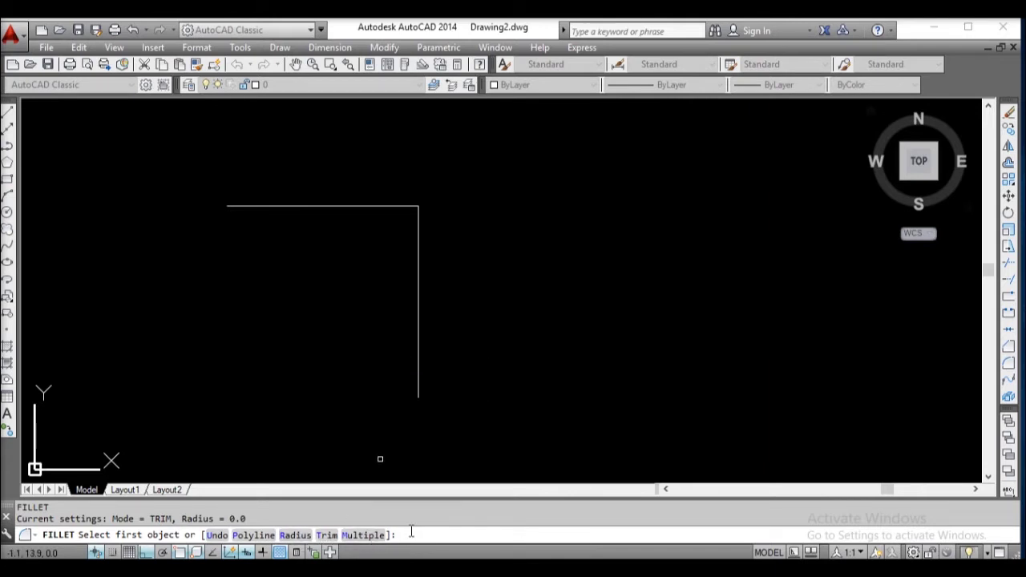
pyautogui.write('r')
pyautogui.press('Return')
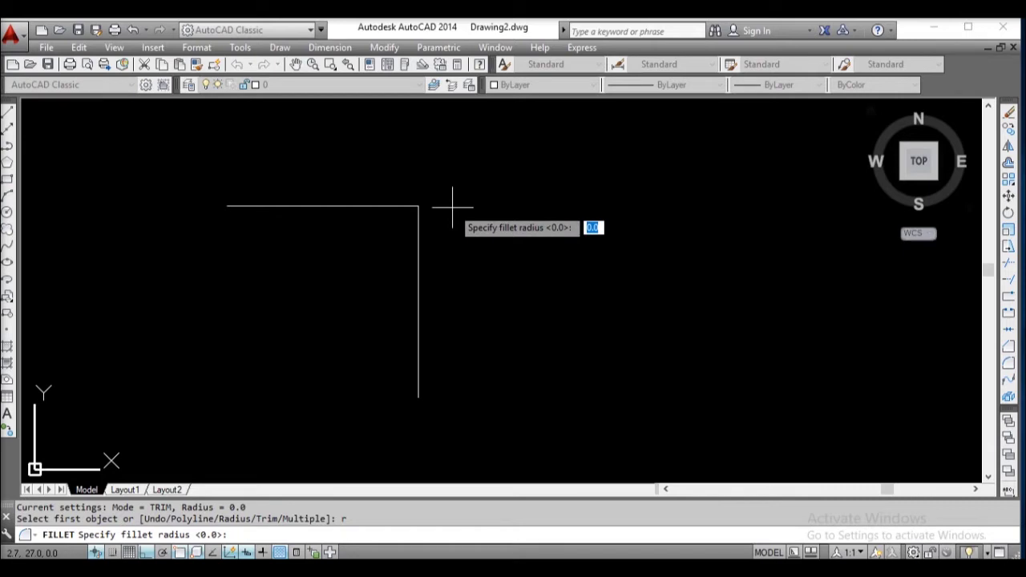
pyautogui.scroll(2, 407, 204)
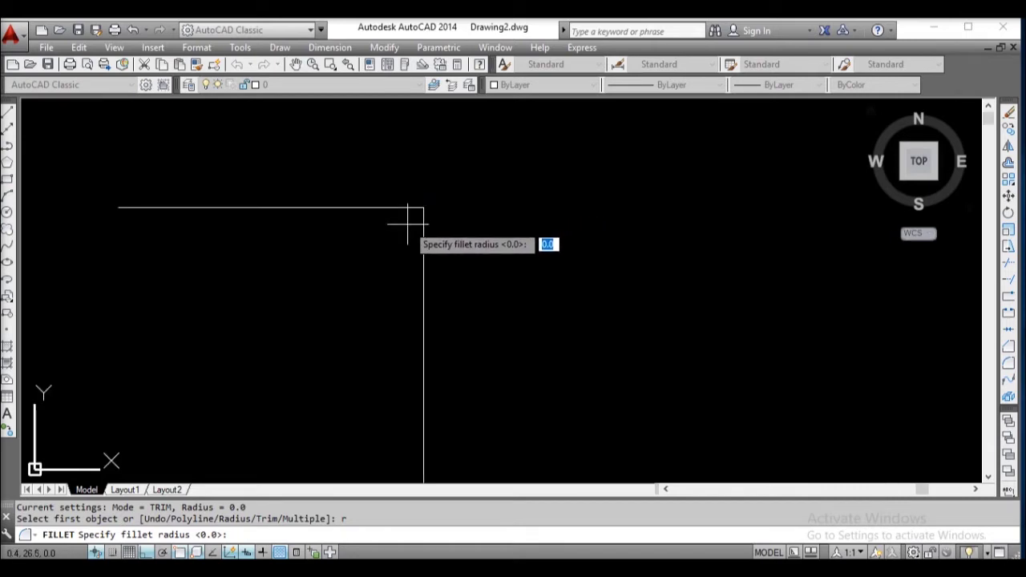
pyautogui.moveTo(419, 236); pyautogui.dragTo(437, 186, button='middle')
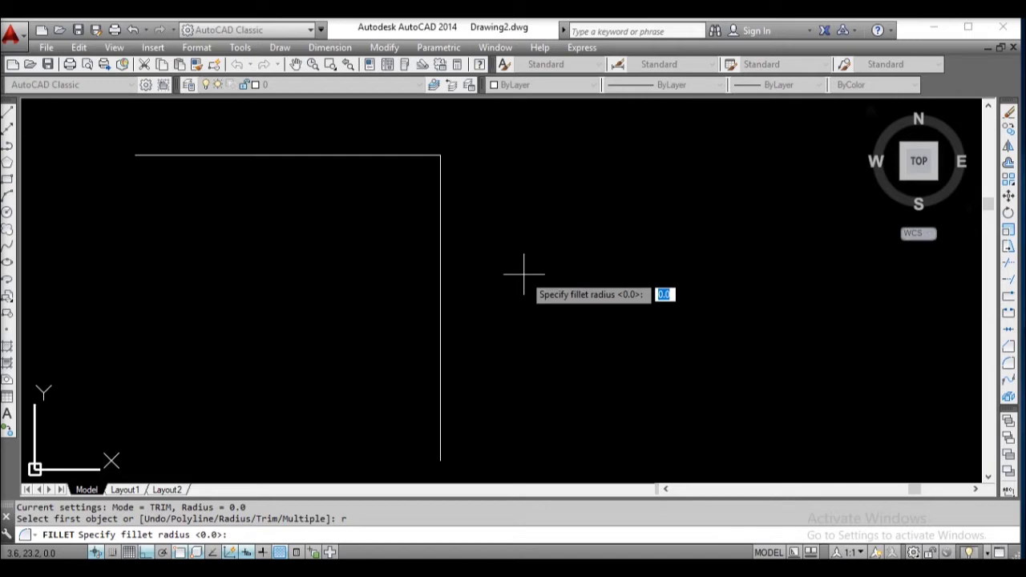
pyautogui.write('2')
pyautogui.press('Return')
pyautogui.click(428, 157)
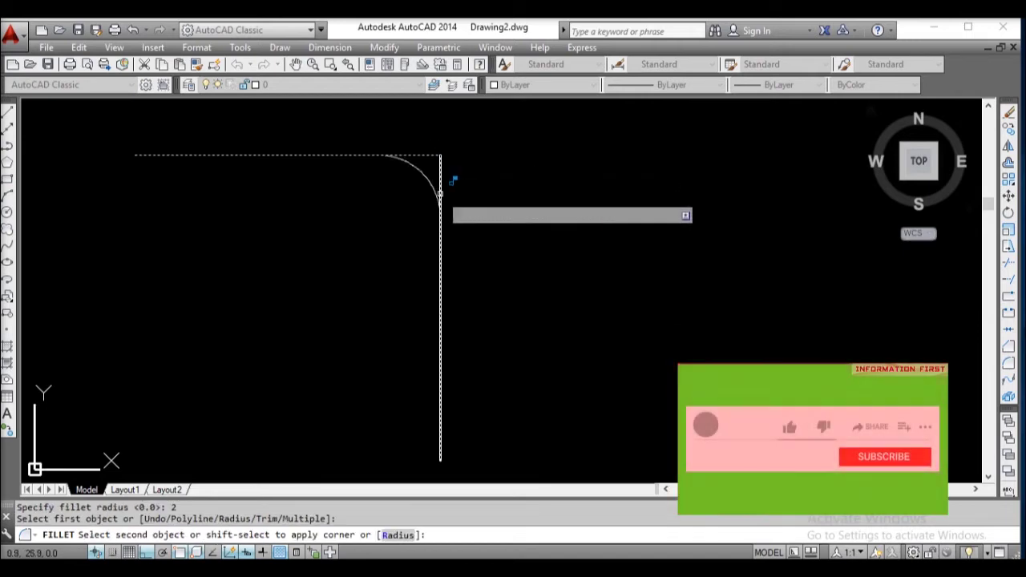
pyautogui.click(440, 196)
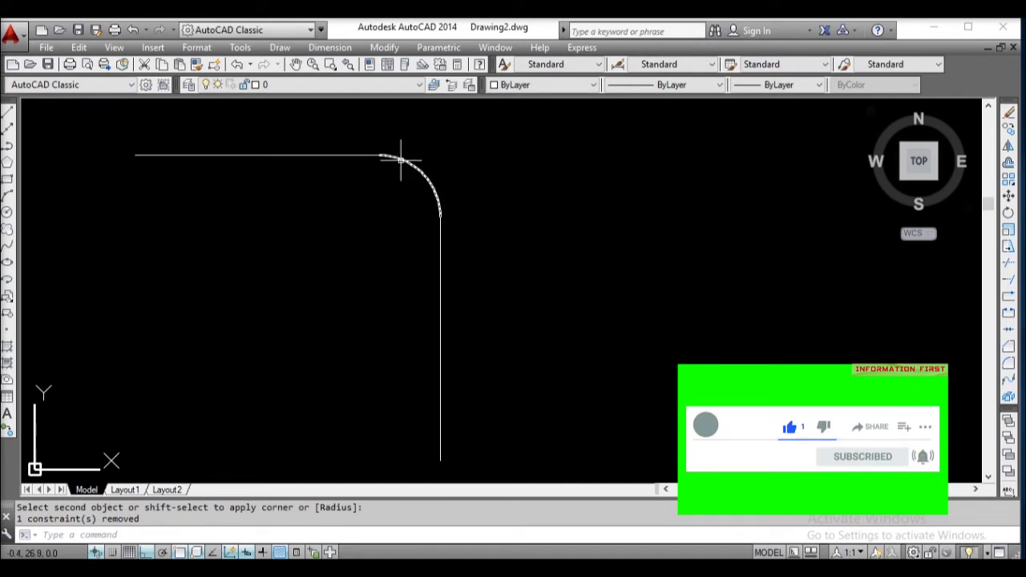
pyautogui.moveTo(401, 160); pyautogui.dragTo(77, 55, button='middle')
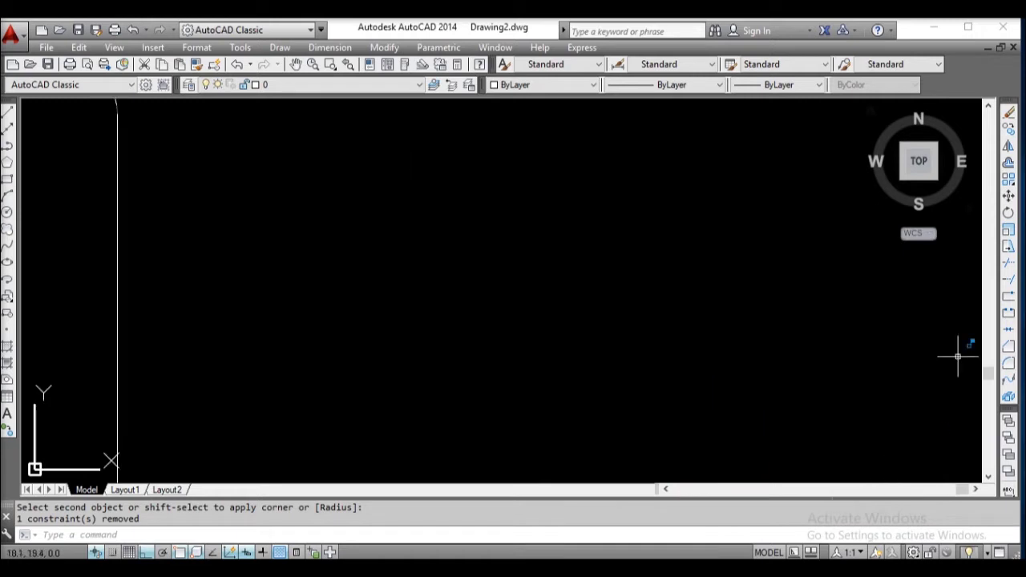
pyautogui.press('Escape')
pyautogui.press('Escape')
pyautogui.write('z')
pyautogui.press('Return')
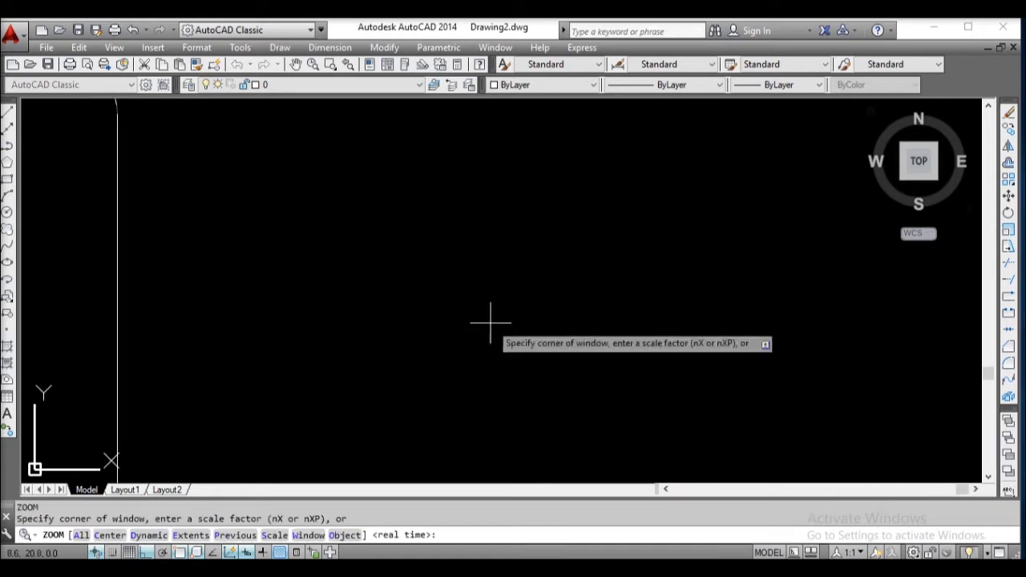
pyautogui.middleClick(489, 321)
pyautogui.middleClick(490, 321)
pyautogui.write('e')
pyautogui.press('Return')
pyautogui.moveTo(682, 142); pyautogui.dragTo(485, 206, button='middle')
pyautogui.hotkey('ctrl', 'z')
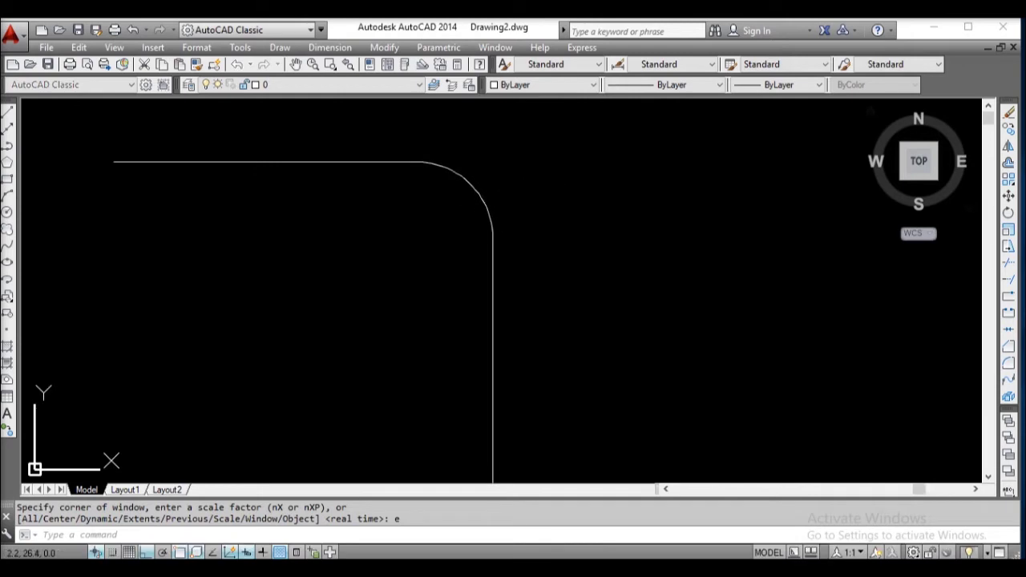
pyautogui.hotkey('ctrl', 'z')
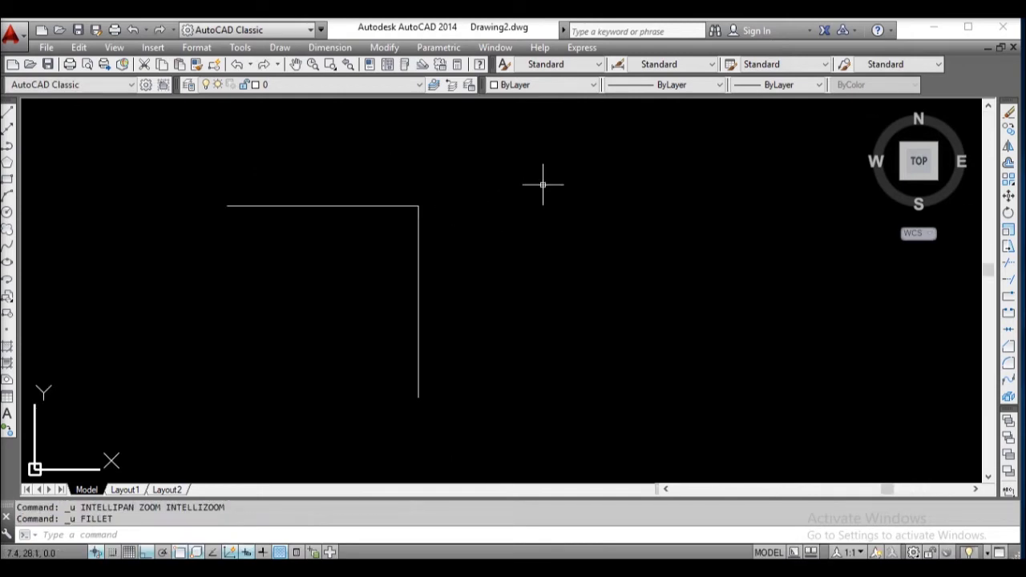
# Step: Set the fillet radius to 0.5 and round the corner between the horizontal and vertical lines
pyautogui.write('f')
pyautogui.press('Return')
pyautogui.write('r')
pyautogui.press('Return')
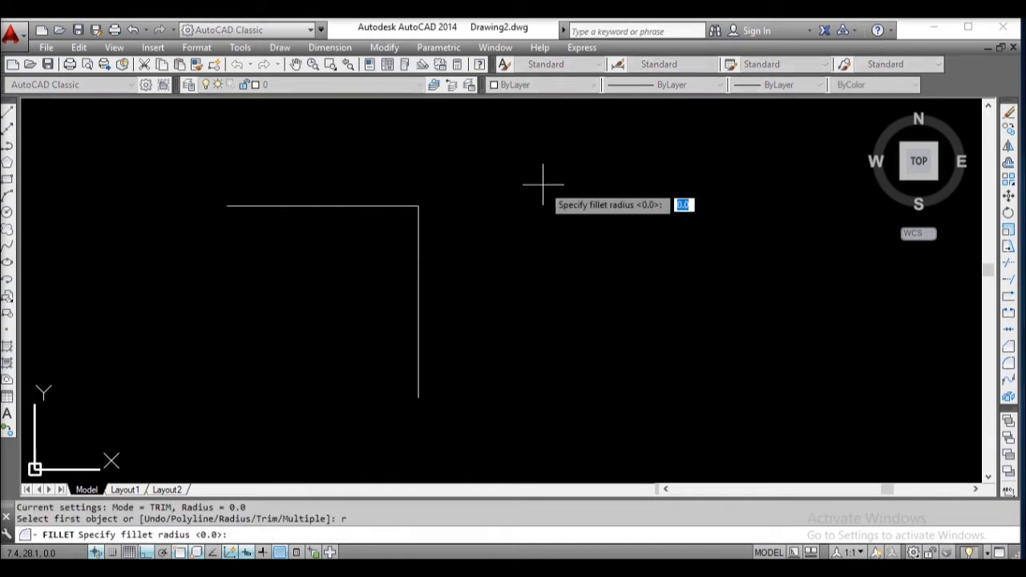
pyautogui.write('.5')
pyautogui.press('Return')
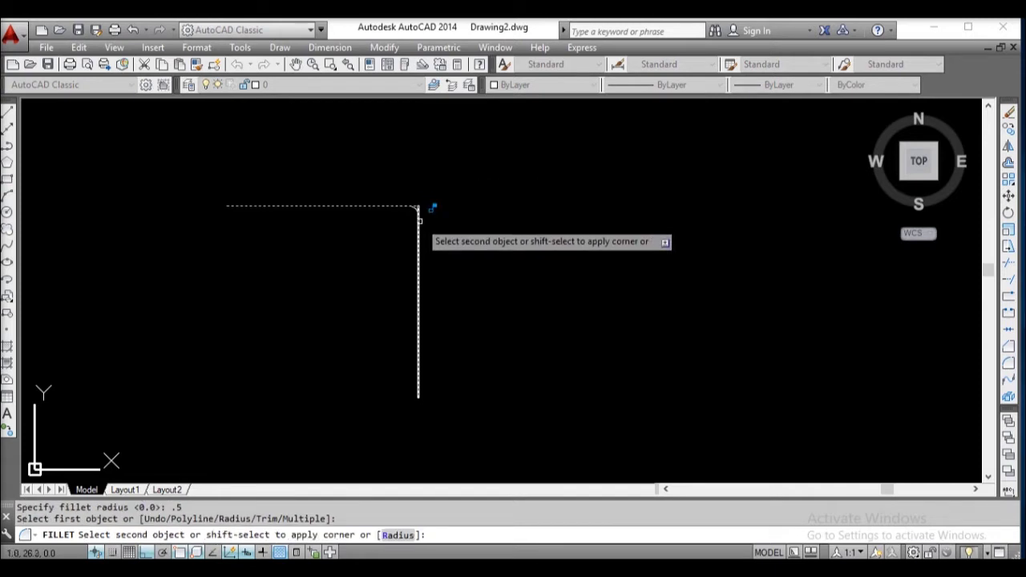
pyautogui.click(420, 218)
pyautogui.scroll(1, 411, 215)
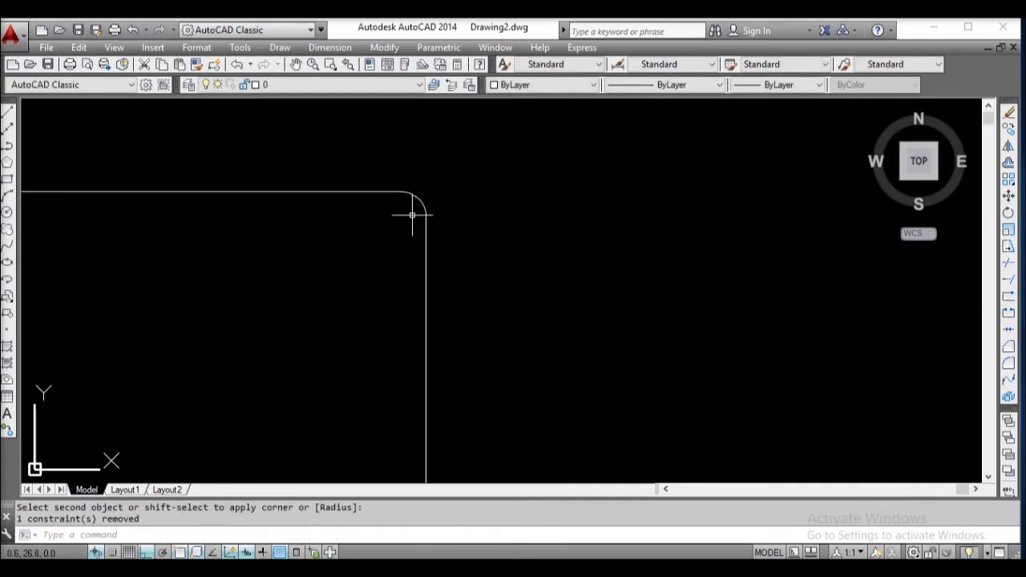
pyautogui.scroll(1, 412, 213)
pyautogui.scroll(-3, 425, 210)
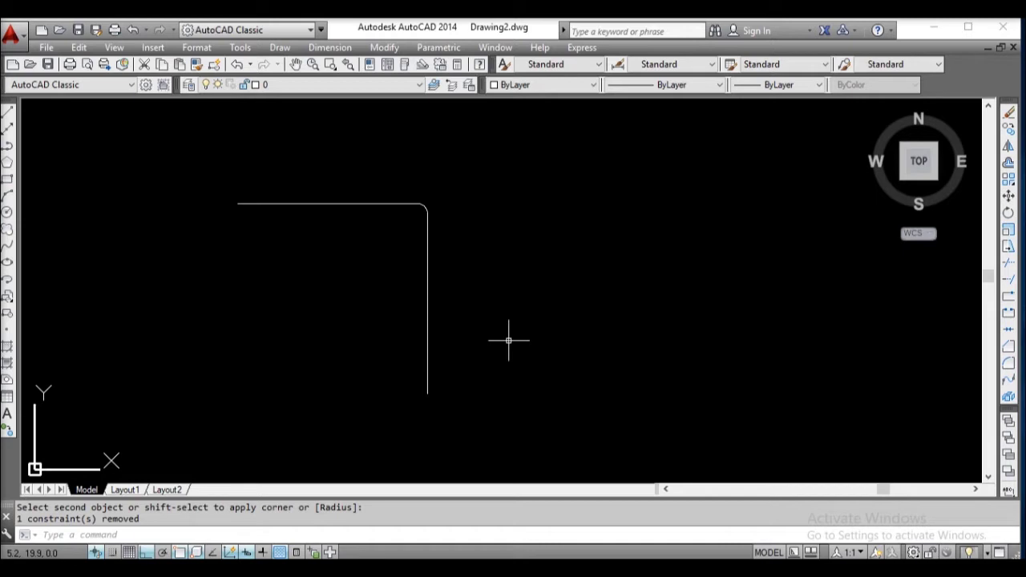
# Step: Erase everything and draw a closed 10 by 5 rectangle from lines
pyautogui.press('Escape')
pyautogui.hotkey('ctrl', 'a')
pyautogui.press('Delete')
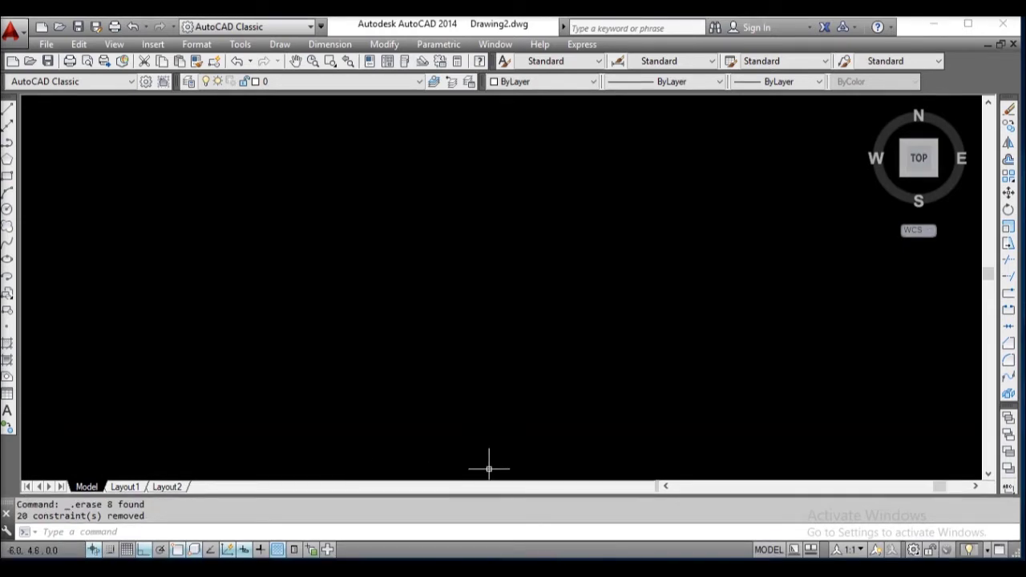
pyautogui.write('L')
pyautogui.press('Return')
pyautogui.click(175, 416)
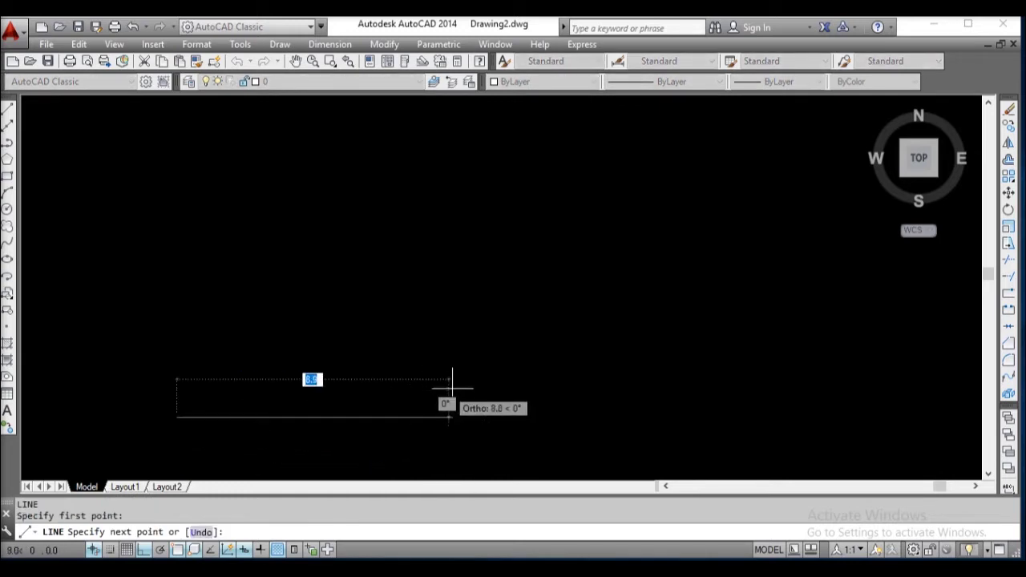
pyautogui.write('10')
pyautogui.press('Return')
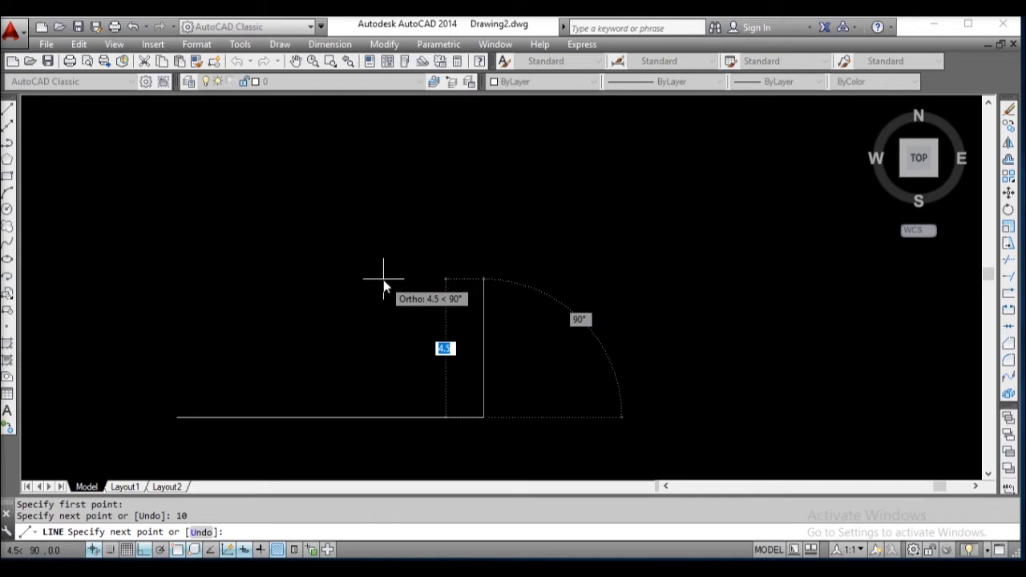
pyautogui.write('5')
pyautogui.press('Return')
pyautogui.write('10')
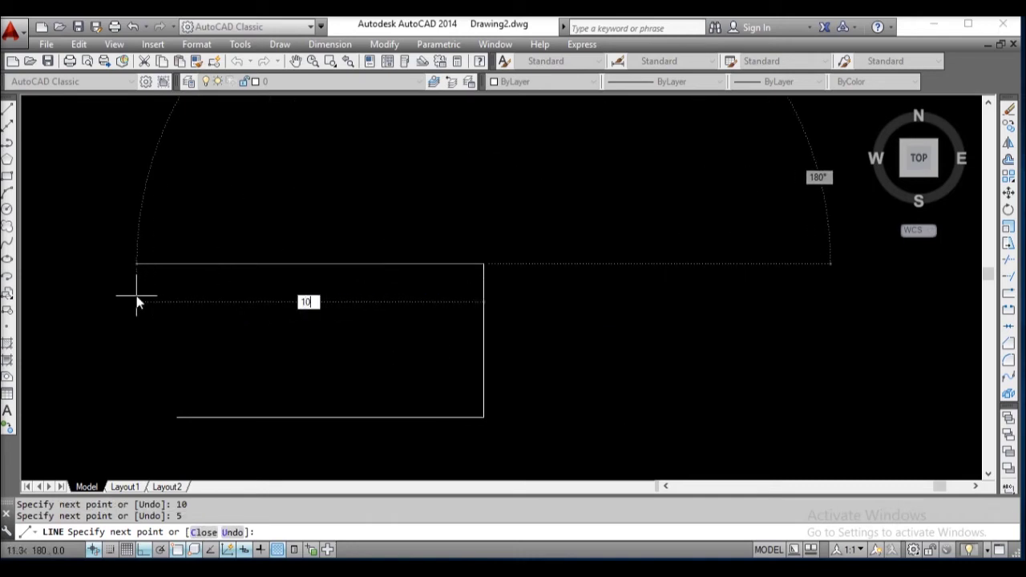
pyautogui.press('Return')
pyautogui.write('c')
pyautogui.press('Return')
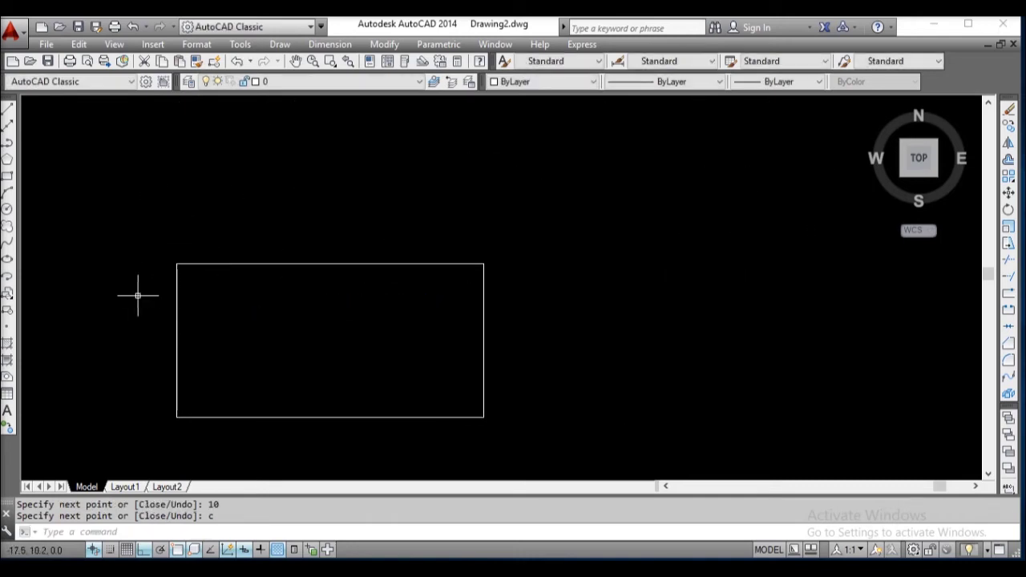
pyautogui.moveTo(382, 366); pyautogui.dragTo(265, 320, button='middle')
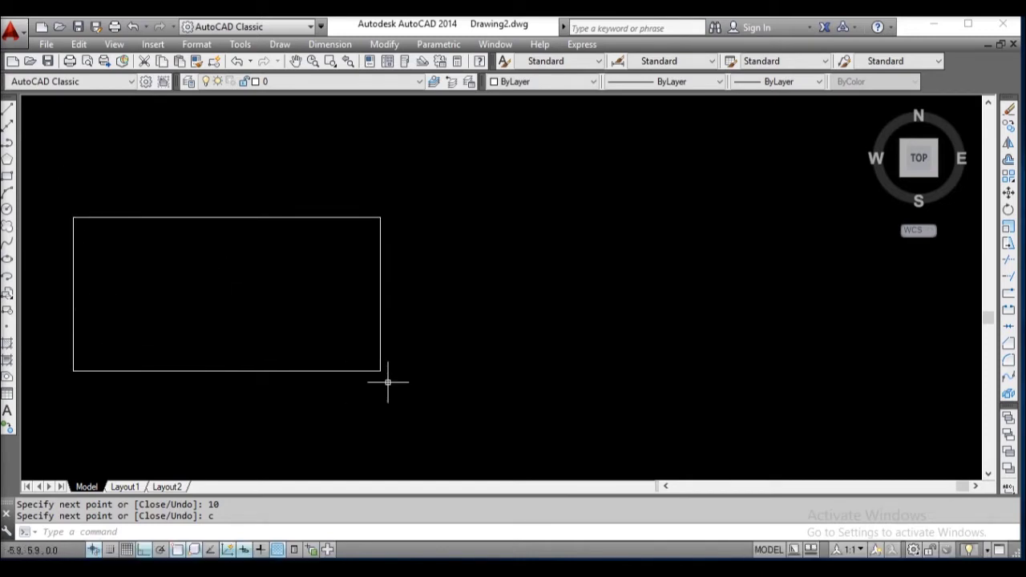
pyautogui.write('re')
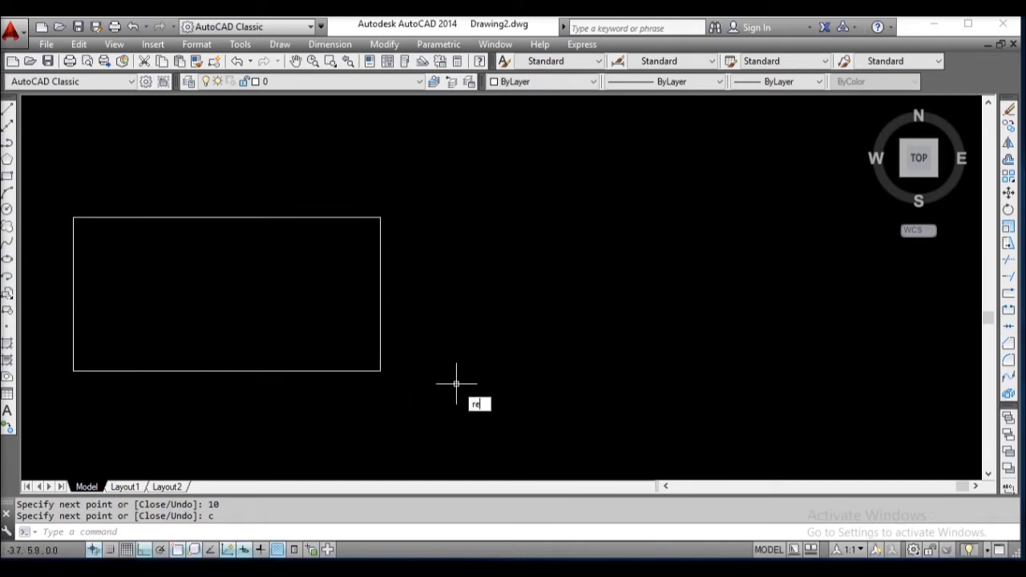
pyautogui.press('Escape')
pyautogui.write('rec')
pyautogui.press('Return')
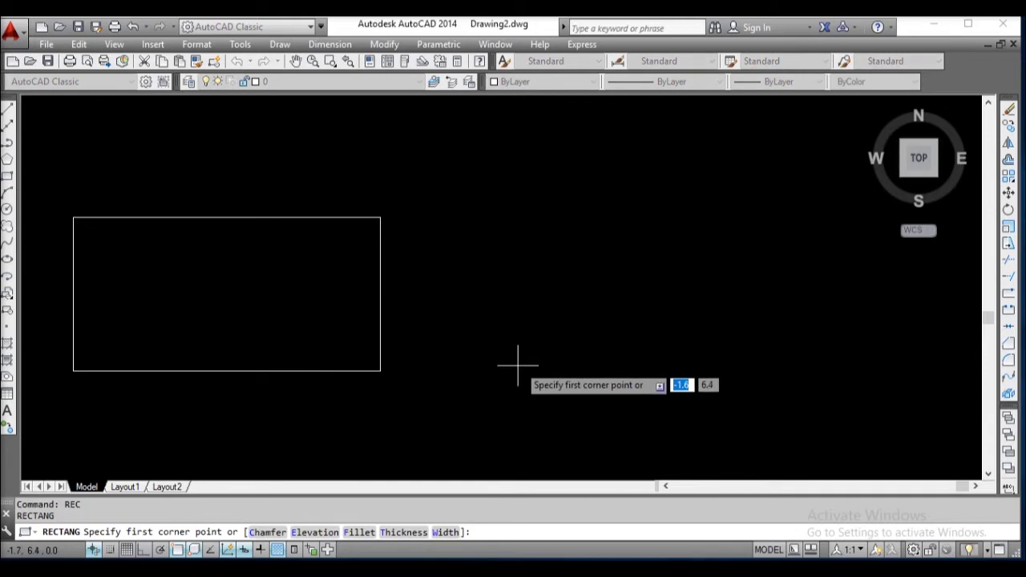
pyautogui.click(505, 372)
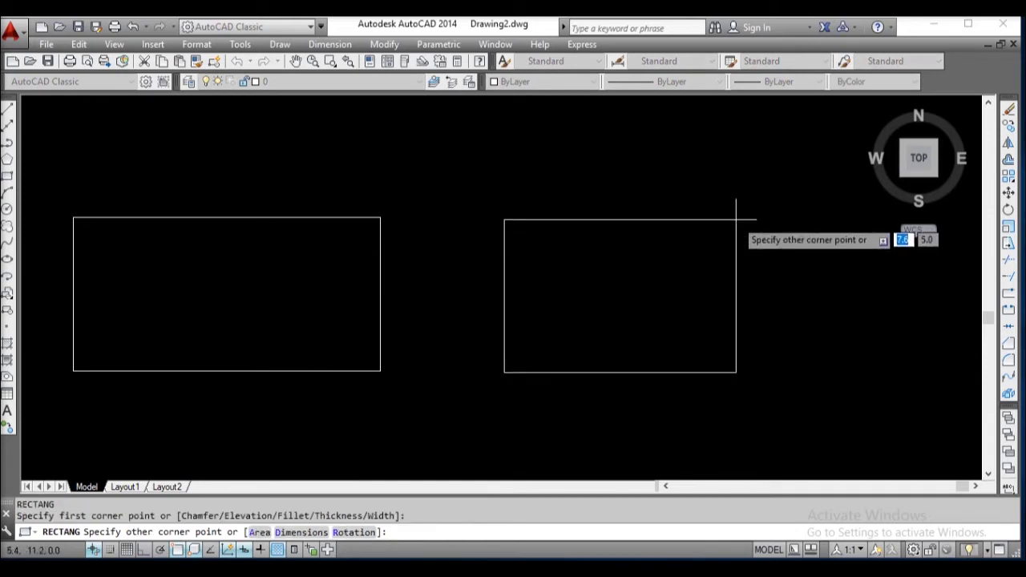
pyautogui.write('@10,5')
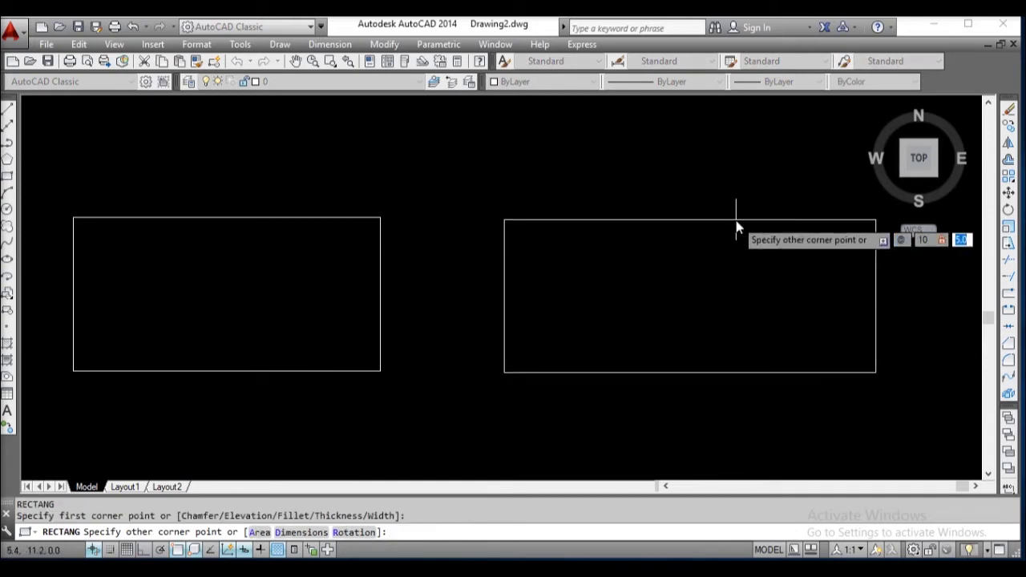
pyautogui.press('Return')
pyautogui.moveTo(401, 282); pyautogui.dragTo(453, 276, button='middle')
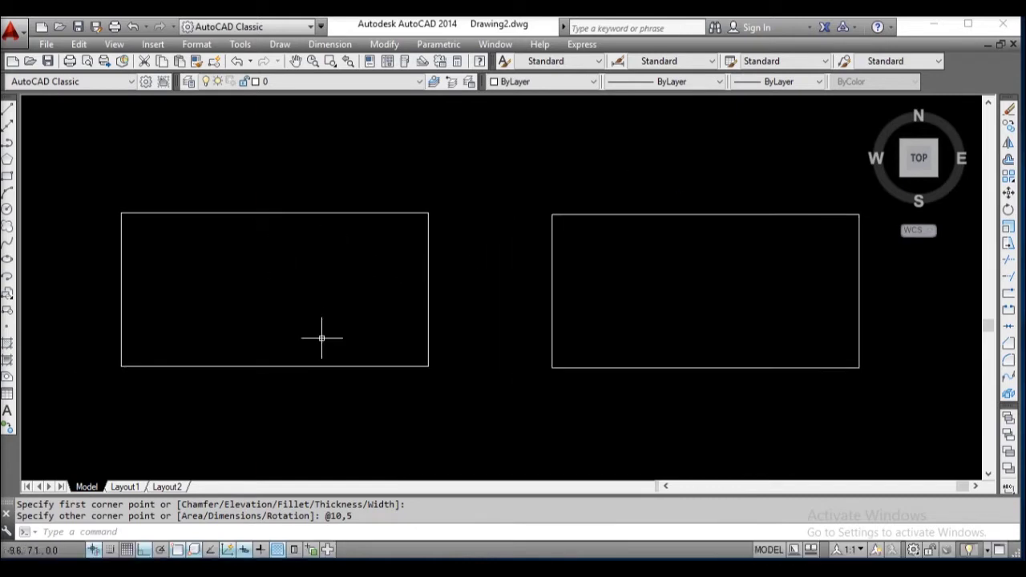
pyautogui.write('f')
pyautogui.press('Return')
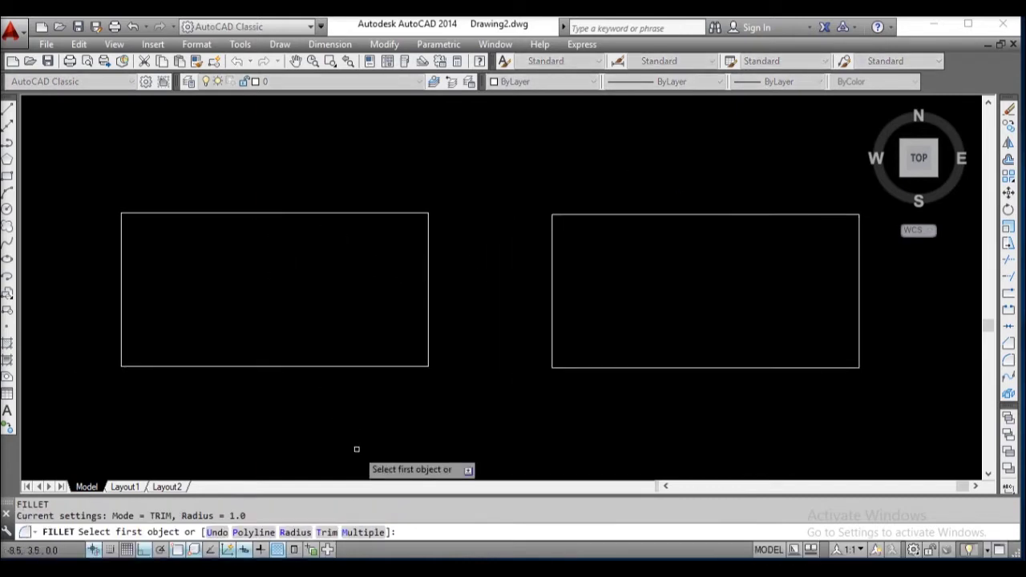
# Step: Keep the 1.0 fillet radius and round the left rectangle's top-left and top-right corners
pyautogui.click(297, 533)
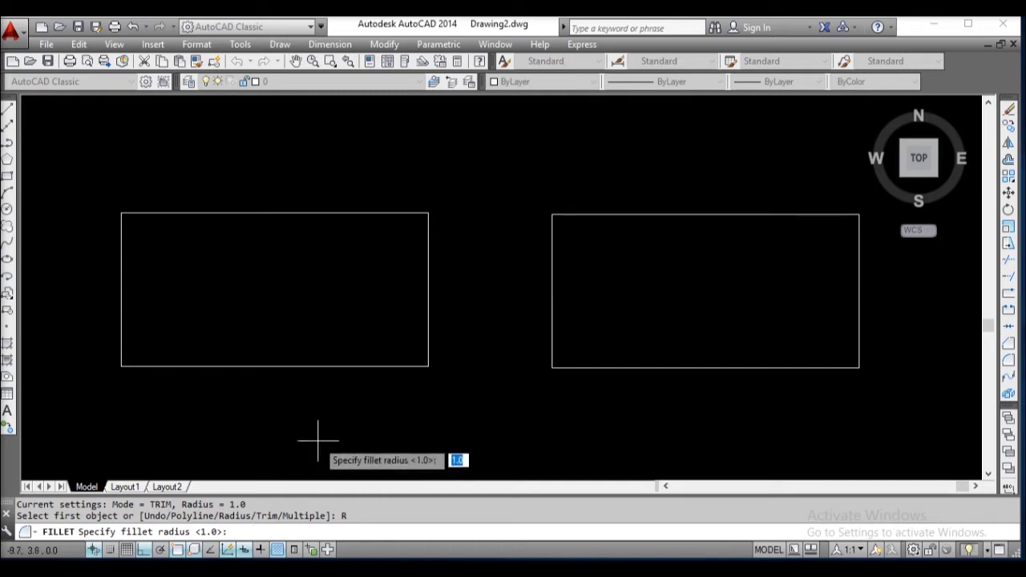
pyautogui.press('Return')
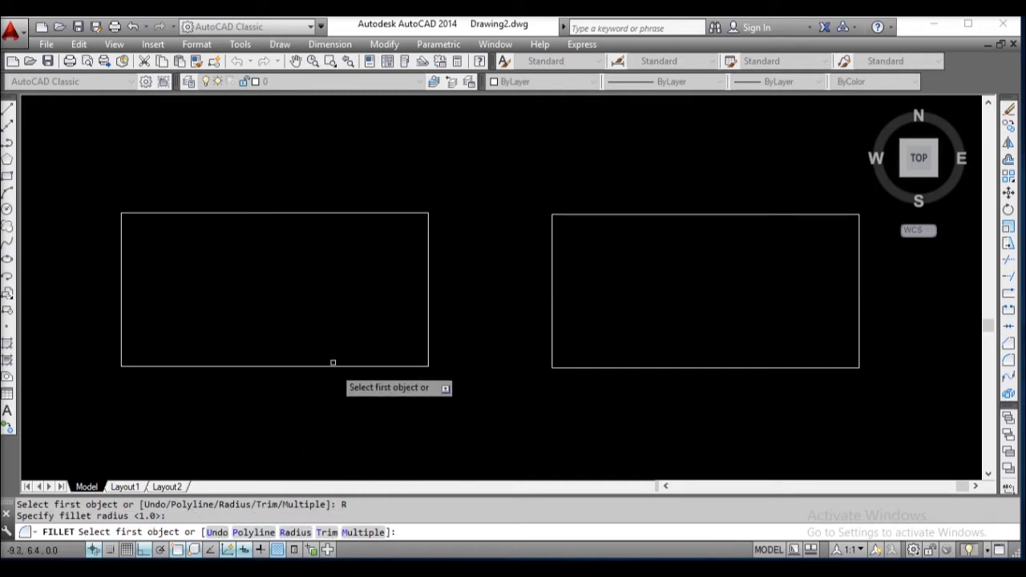
pyautogui.click(121, 238)
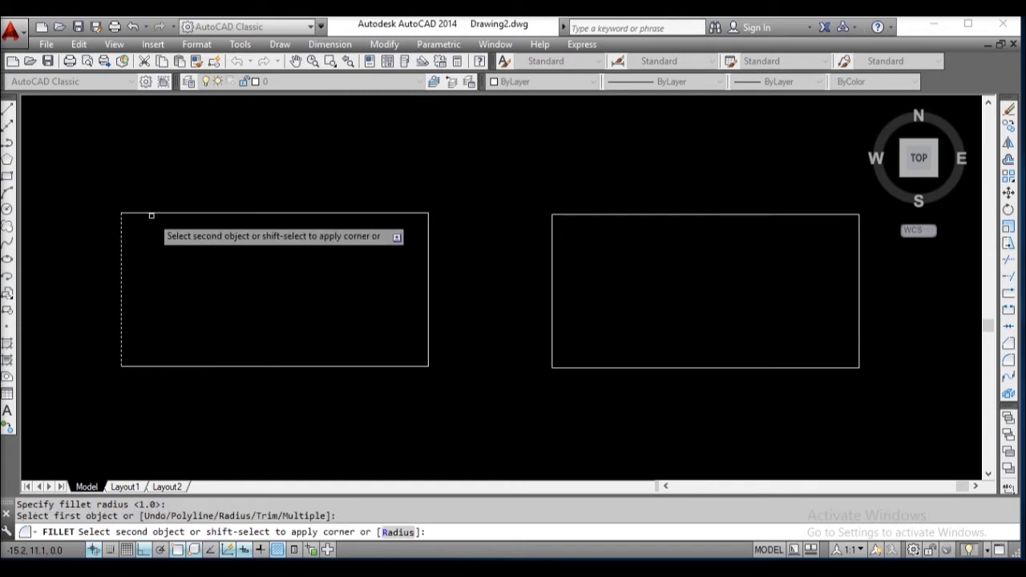
pyautogui.click(152, 213)
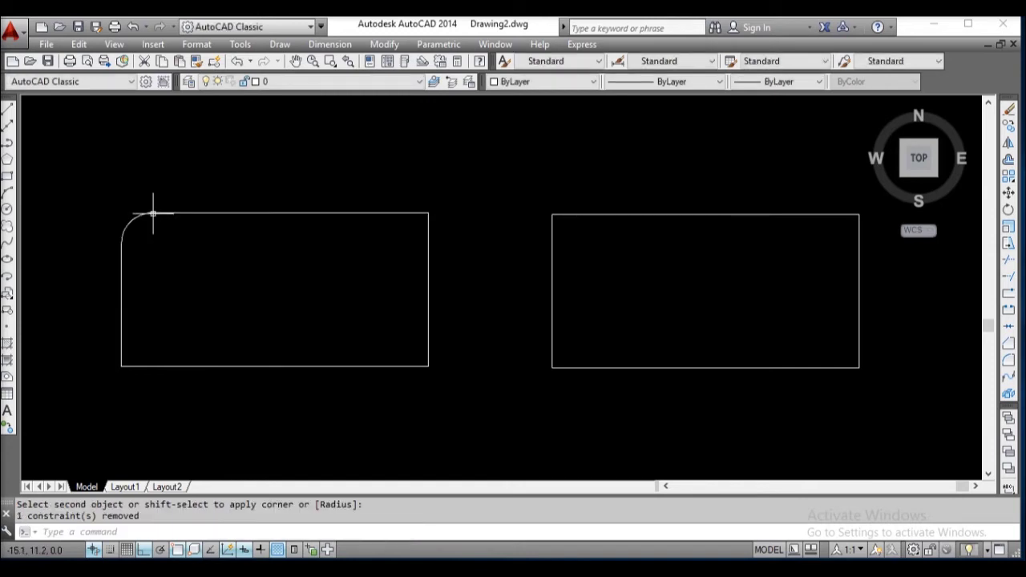
pyautogui.press('Return')
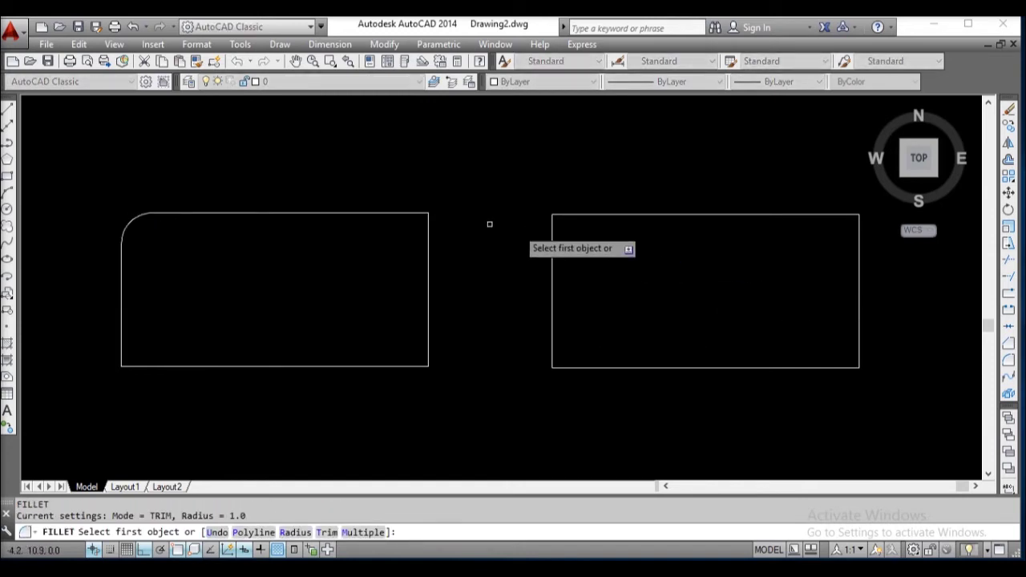
pyautogui.click(383, 212)
pyautogui.click(428, 245)
# Step: Round the left rectangle's bottom-left and bottom-right corners with the same 1.0 fillet
pyautogui.press('Return')
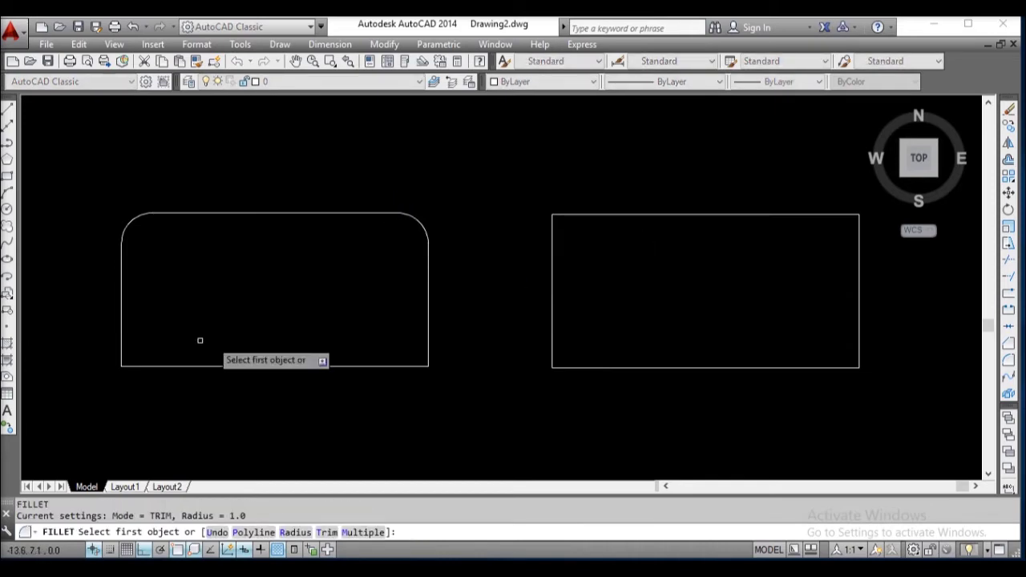
pyautogui.click(122, 353)
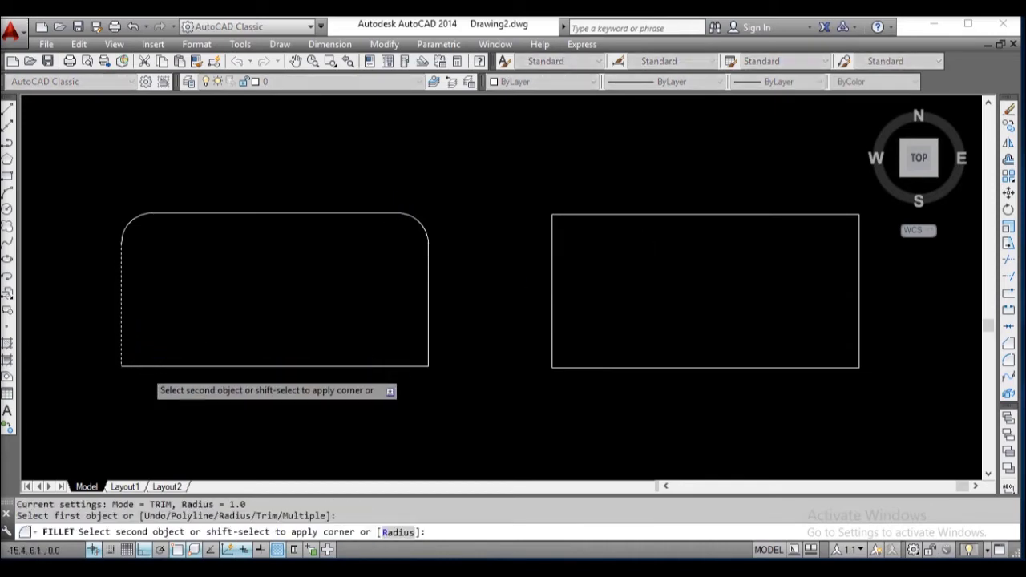
pyautogui.click(150, 367)
pyautogui.press('Return')
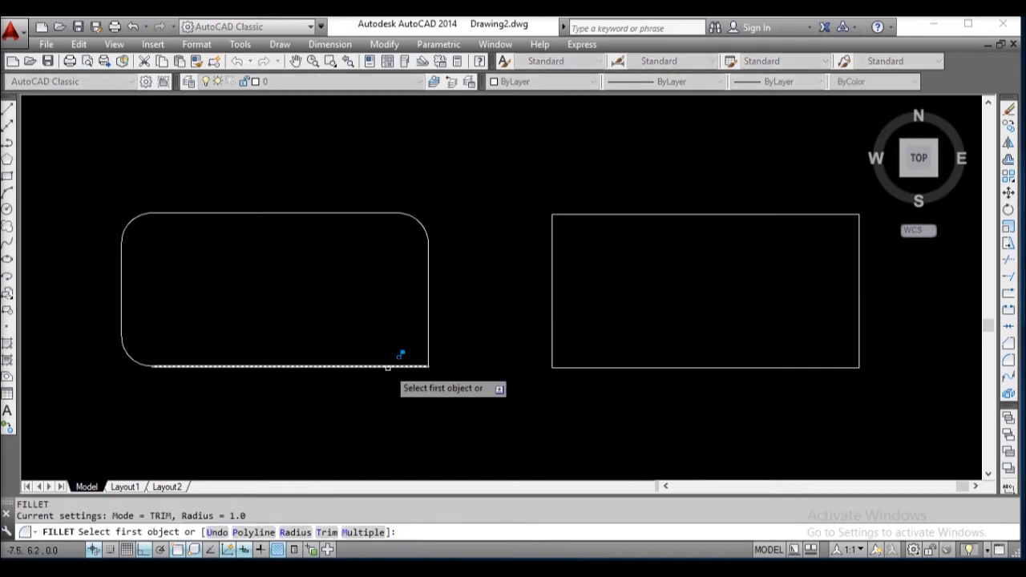
pyautogui.click(405, 365)
pyautogui.click(428, 330)
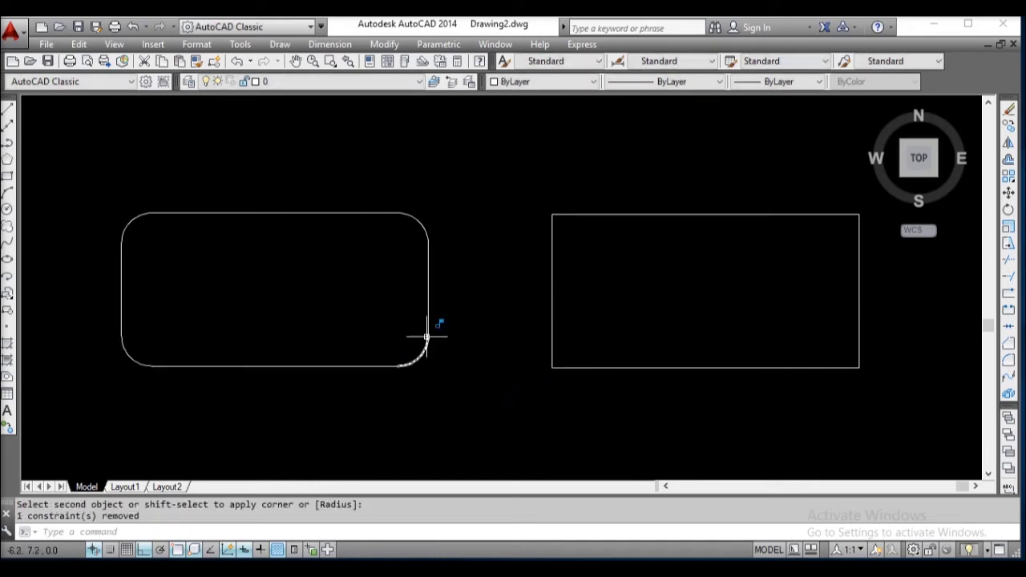
pyautogui.moveTo(356, 326); pyautogui.dragTo(303, 321, button='middle')
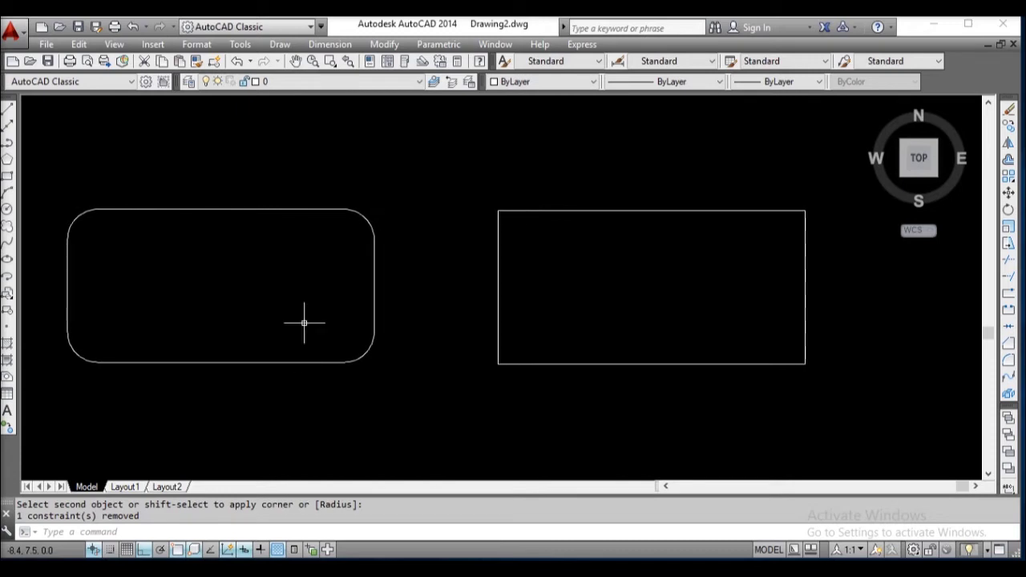
pyautogui.press('Escape')
# Step: Fillet the right rectangle with the Polyline option, rounding all four corners at once
pyautogui.write('f')
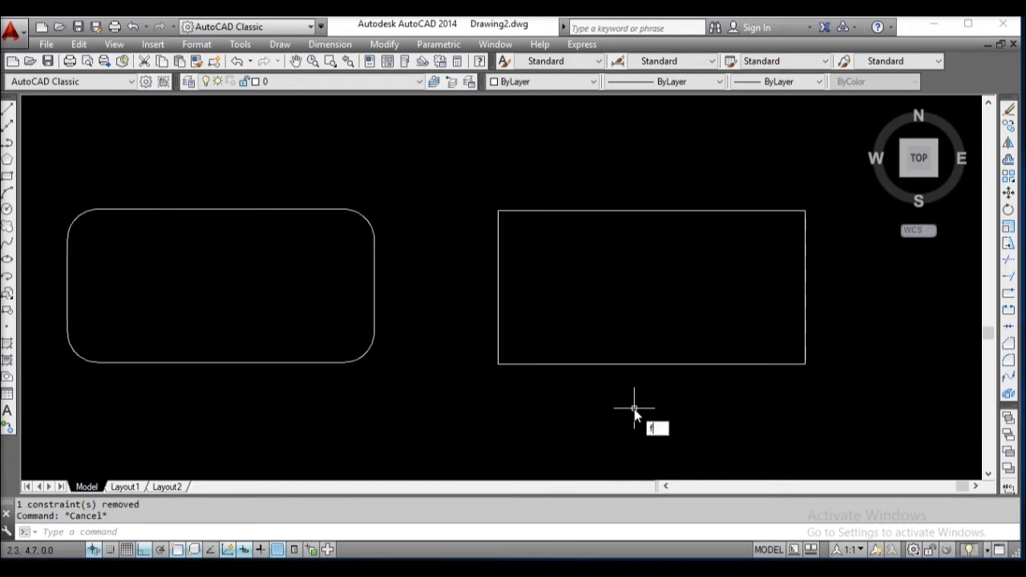
pyautogui.press('Return')
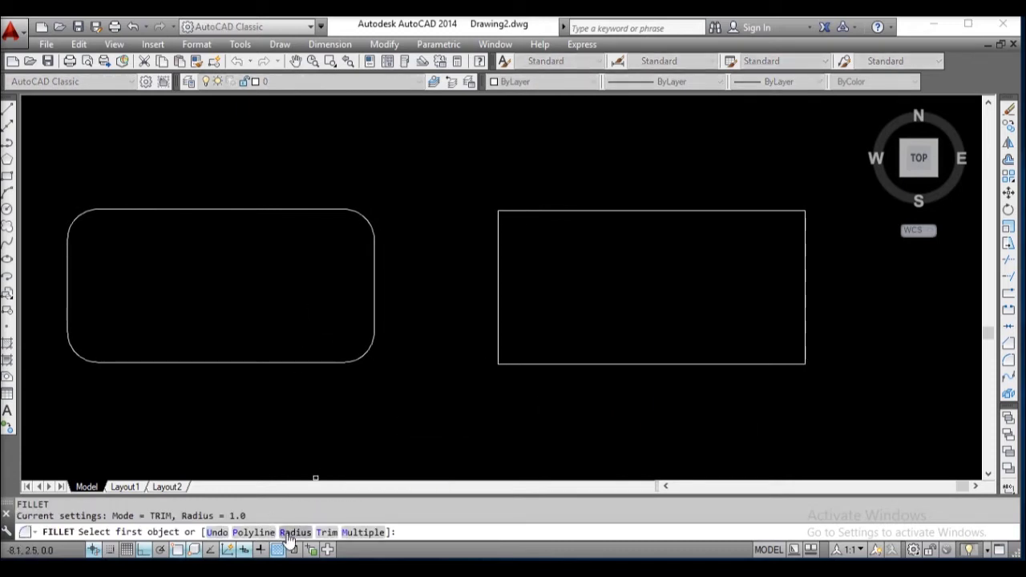
pyautogui.click(295, 533)
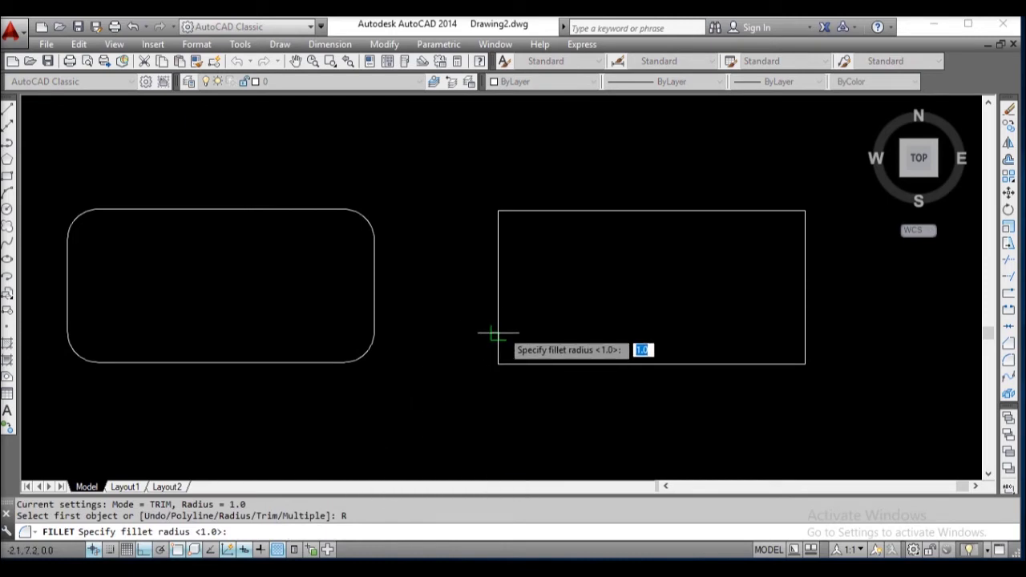
pyautogui.press('Escape')
pyautogui.write('f')
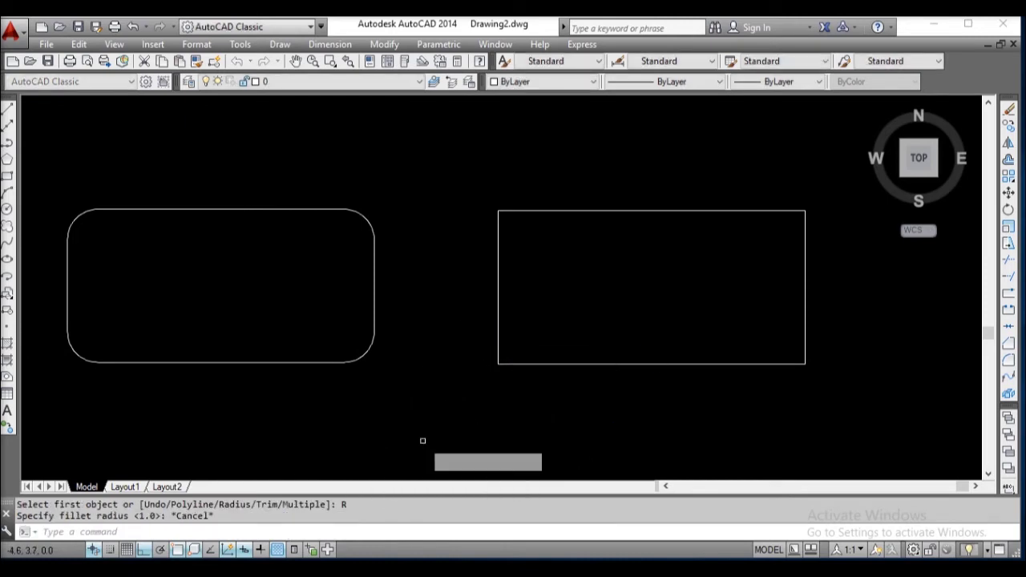
pyautogui.press('Return')
pyautogui.click(254, 532)
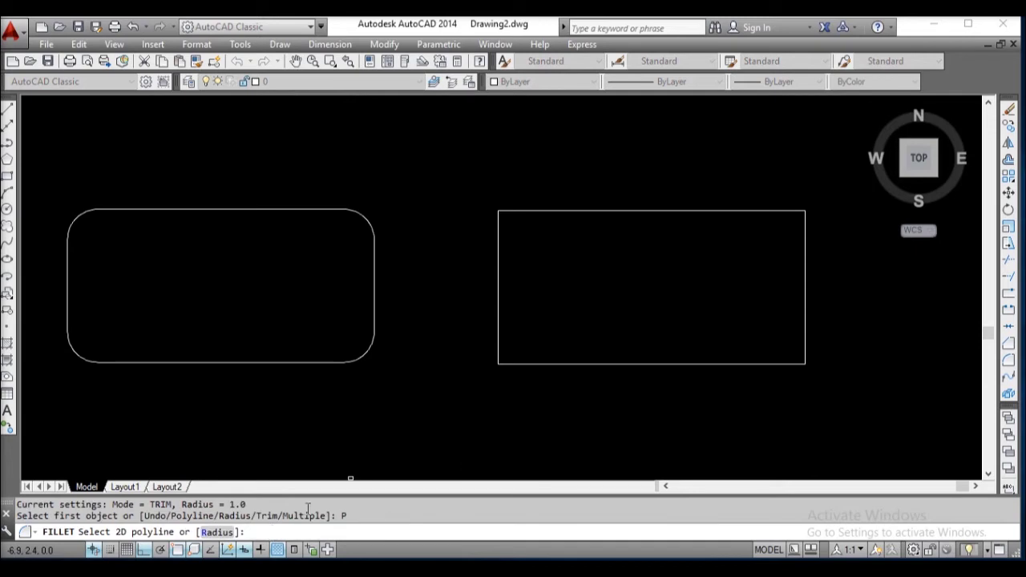
pyautogui.click(538, 211)
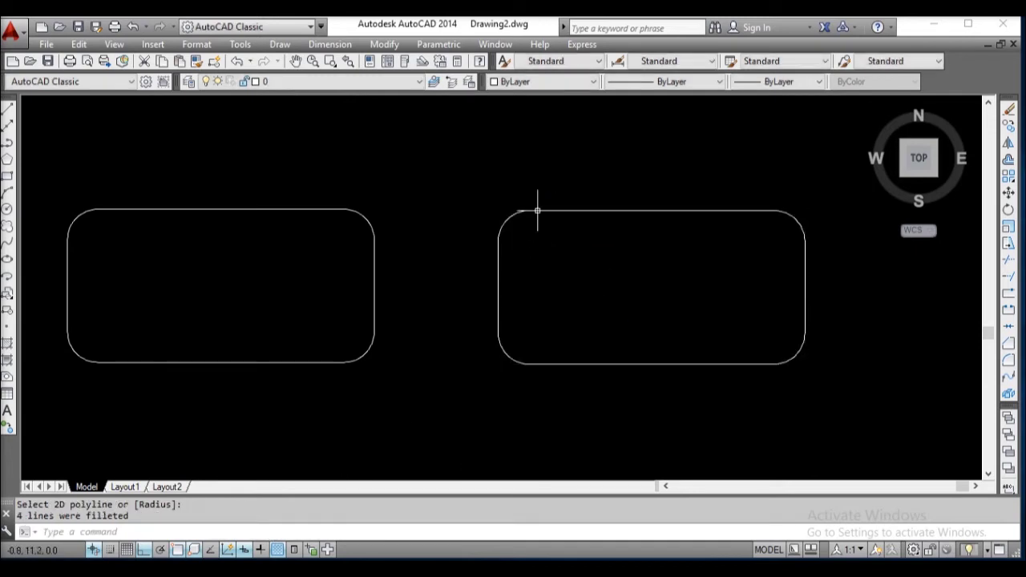
# Step: Undo the fillets on both rectangles
pyautogui.moveTo(602, 274); pyautogui.dragTo(610, 284, button='middle')
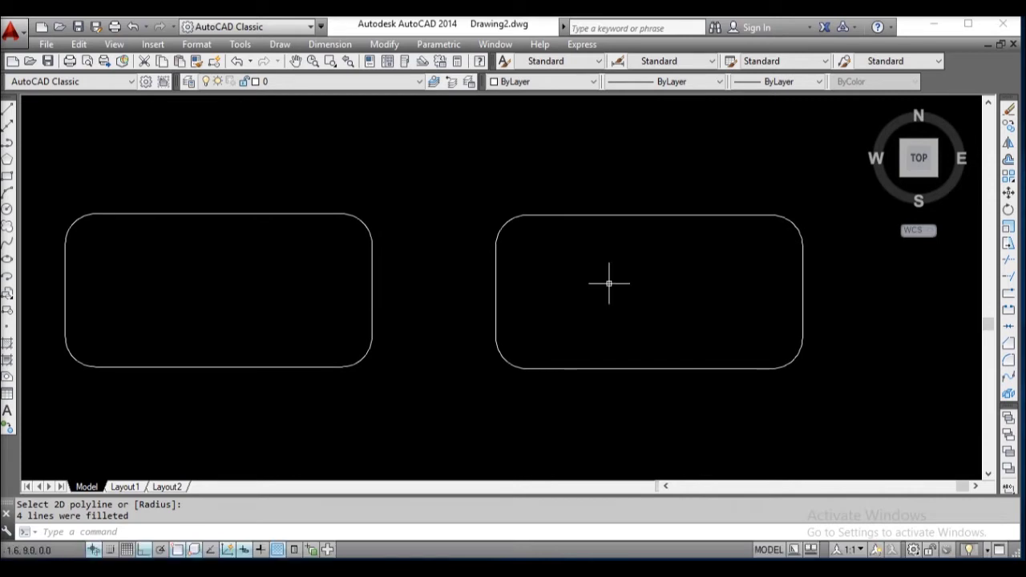
pyautogui.moveTo(343, 239); pyautogui.dragTo(337, 227, button='middle')
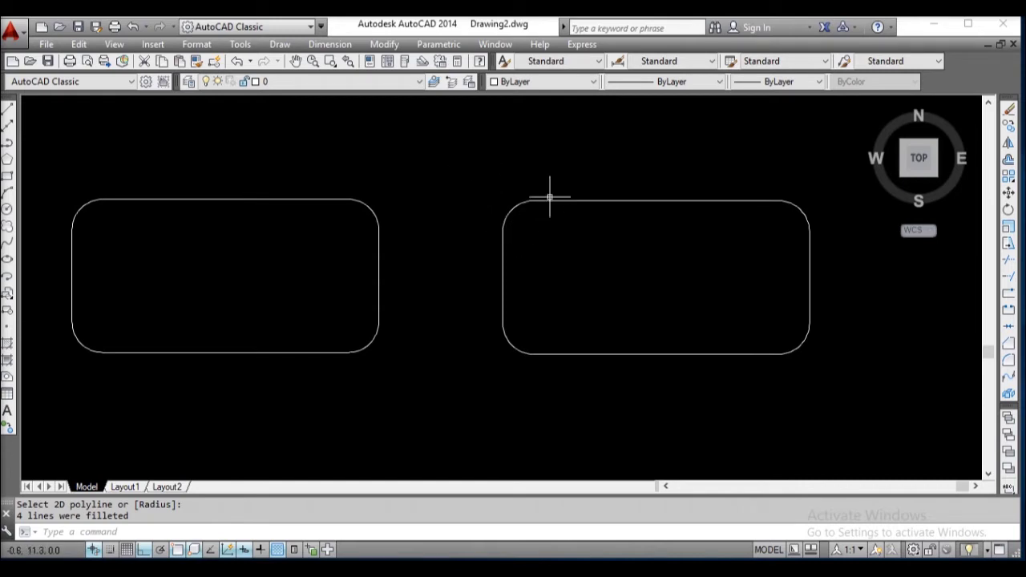
pyautogui.moveTo(590, 223); pyautogui.dragTo(583, 259, button='middle')
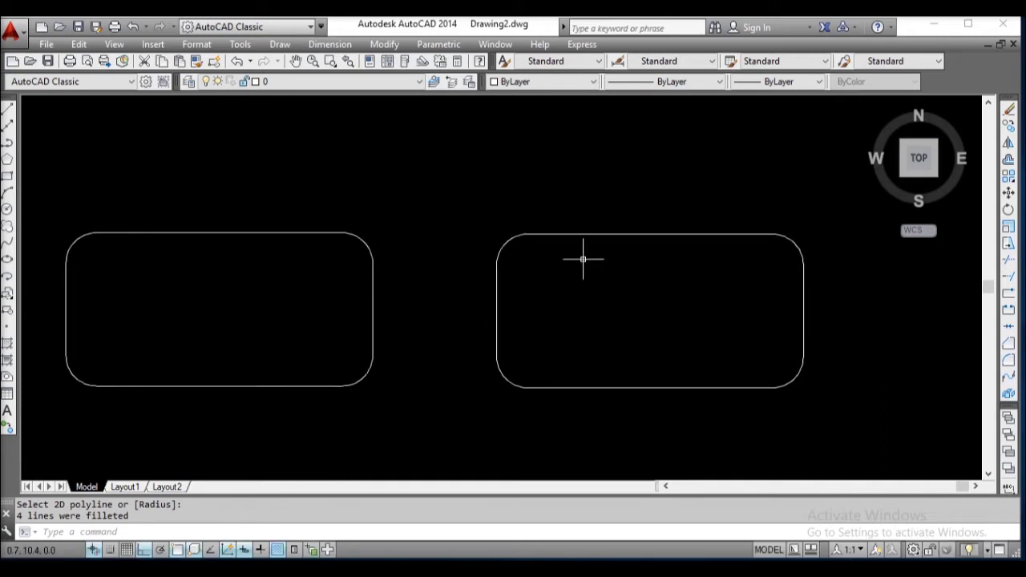
pyautogui.hotkey('ctrl', 'z')
pyautogui.hotkey('ctrl', 'z')
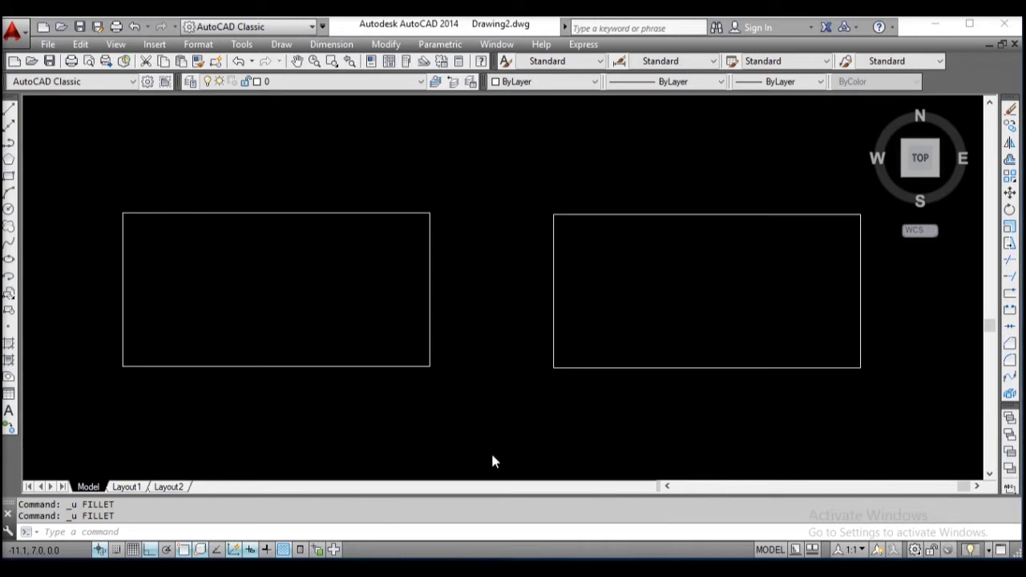
# Step: Start a new fillet and keep its Trim mode set to Trim
pyautogui.click(110, 528)
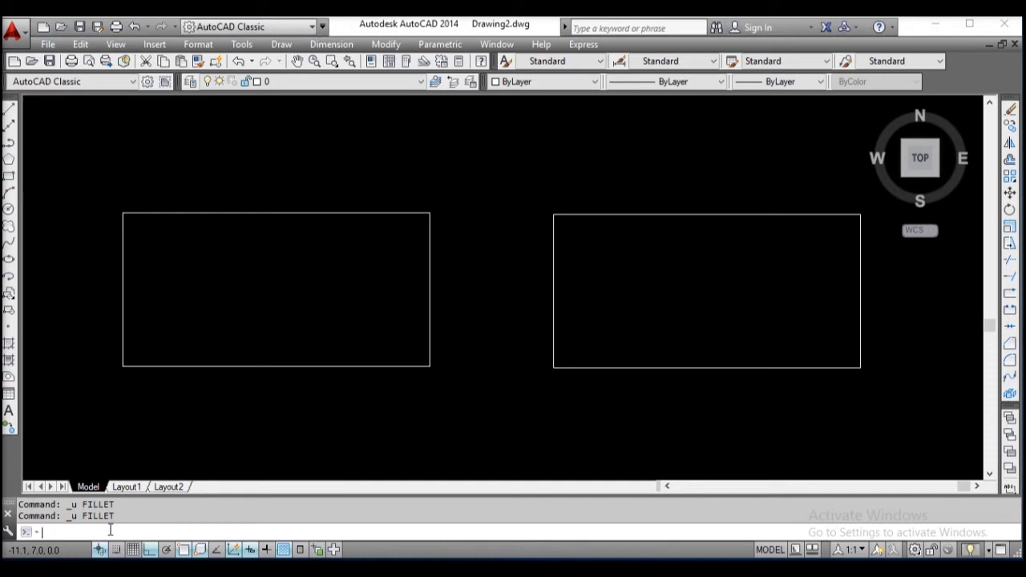
pyautogui.write('f')
pyautogui.press('Return')
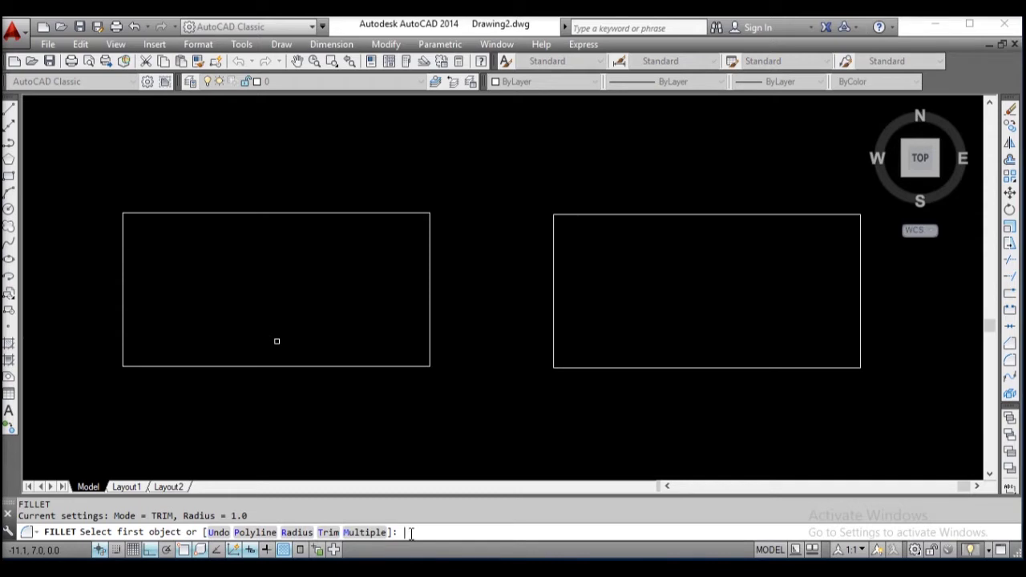
pyautogui.click(328, 531)
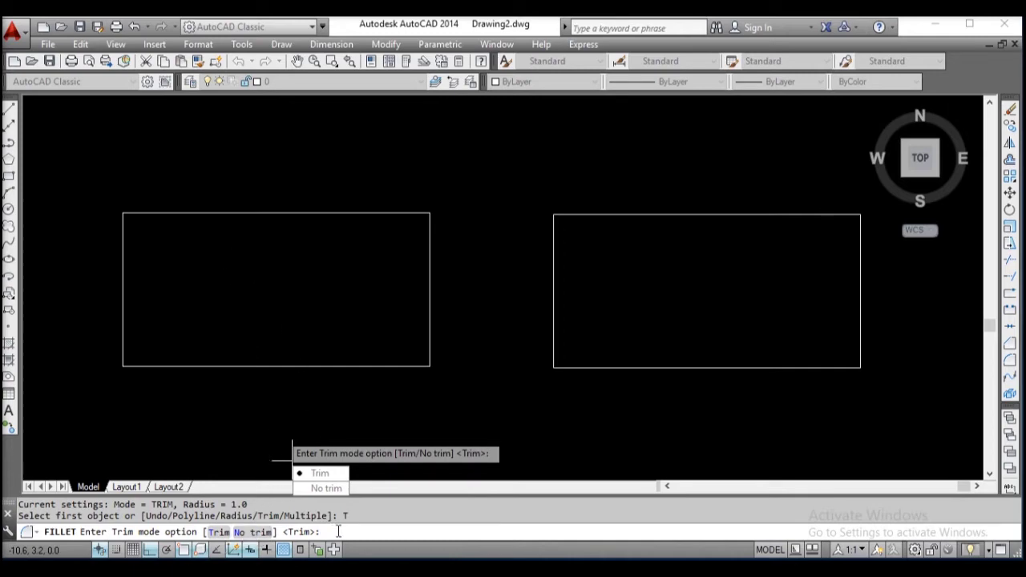
pyautogui.press('Return')
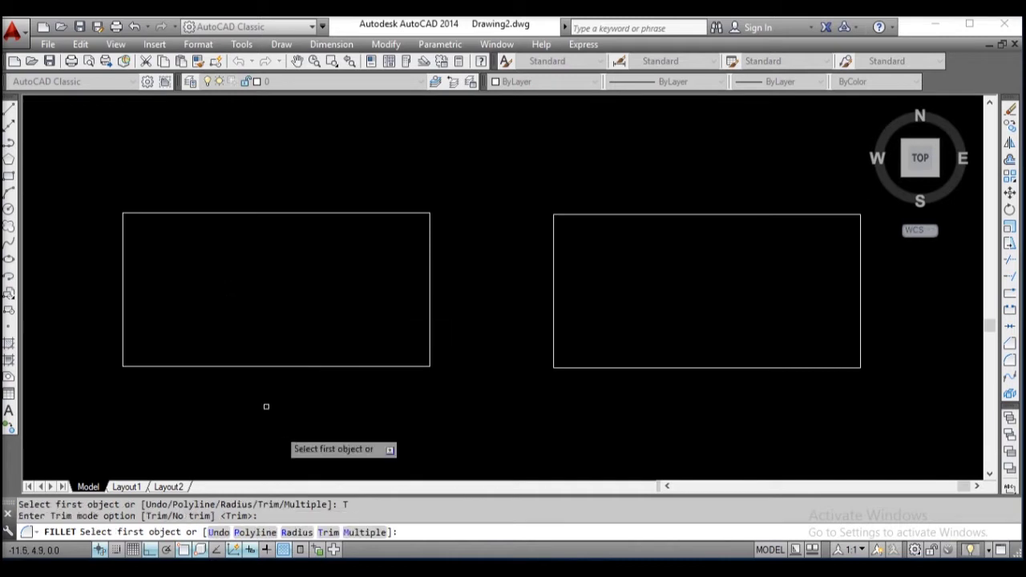
pyautogui.click(124, 245)
pyautogui.click(151, 213)
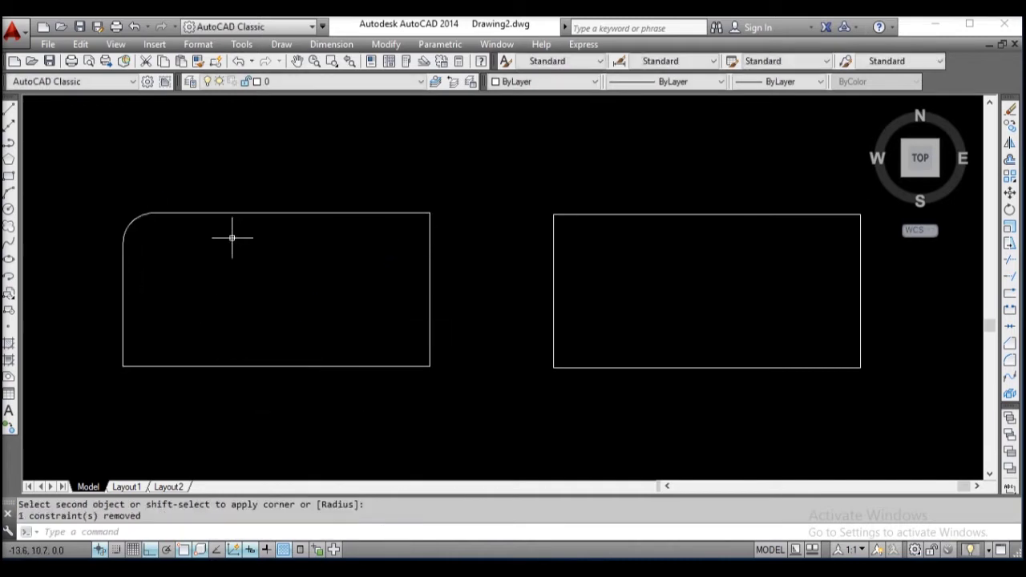
pyautogui.press('Return')
pyautogui.click(409, 216)
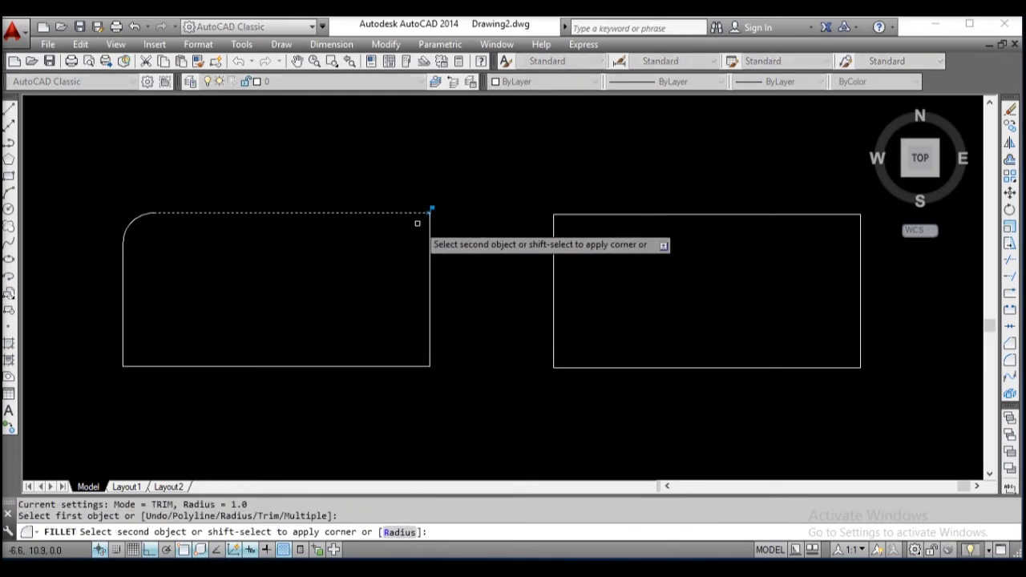
pyautogui.click(430, 245)
pyautogui.press('Return')
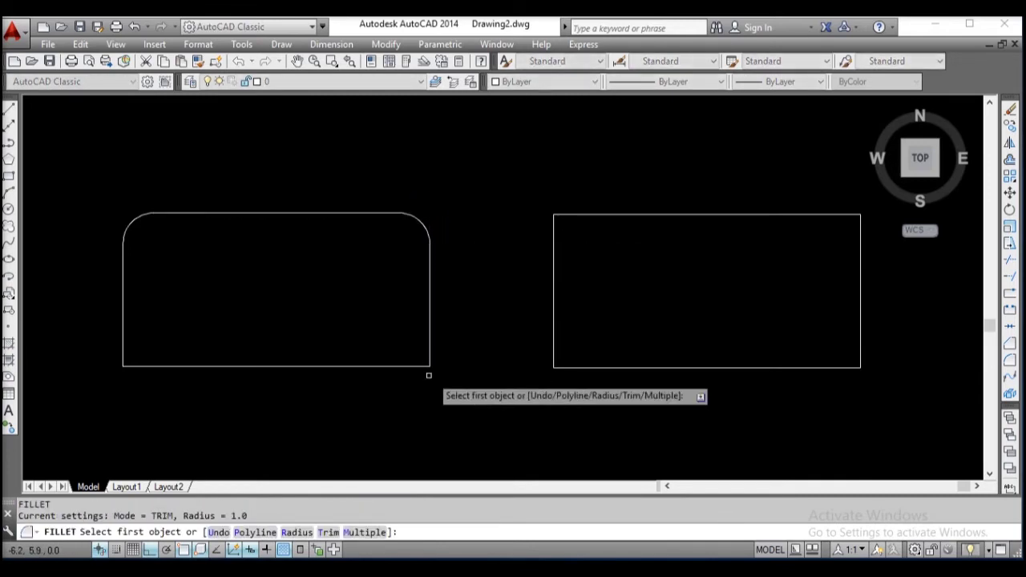
pyautogui.click(417, 364)
pyautogui.press('Return')
pyautogui.click(124, 349)
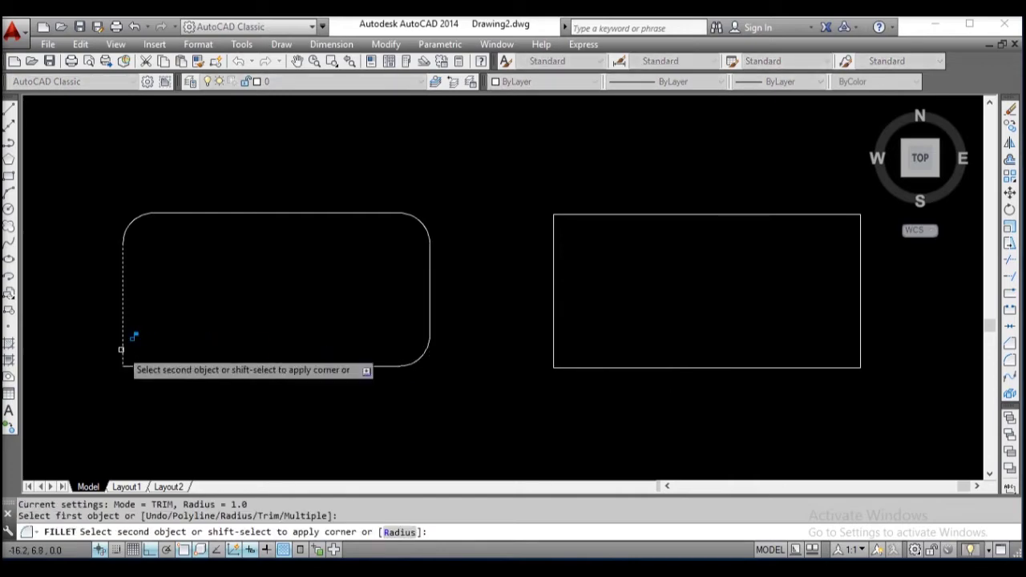
pyautogui.click(143, 365)
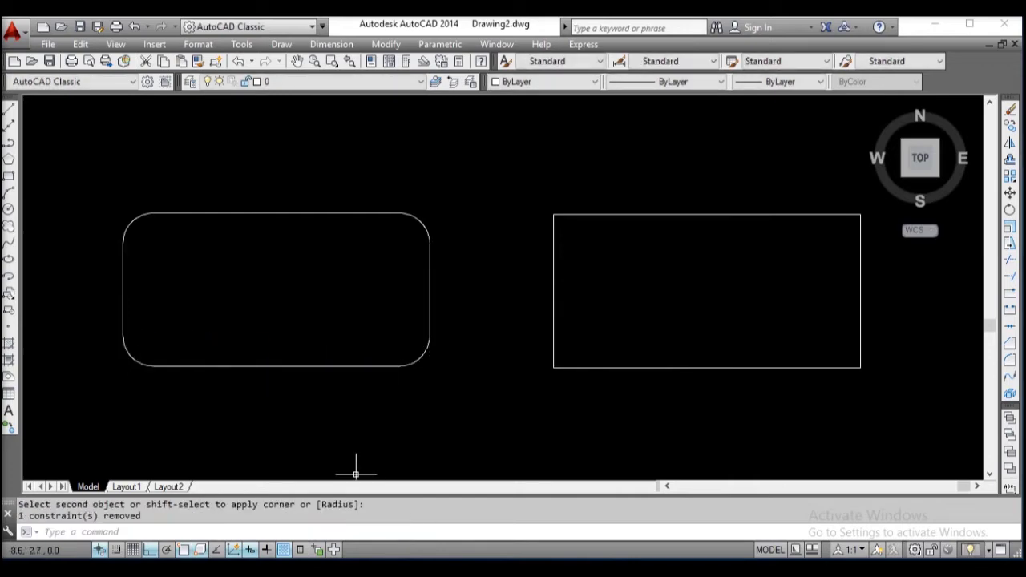
pyautogui.hotkey('ctrl', 'z')
pyautogui.hotkey('ctrl', 'z')
pyautogui.hotkey('ctrl', 'z')
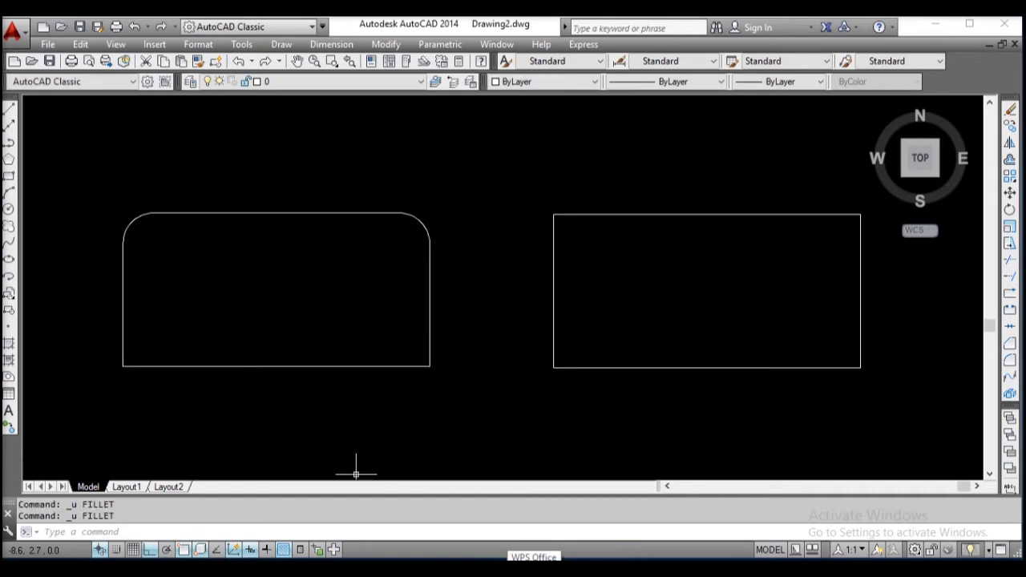
pyautogui.hotkey('ctrl', 'z')
# Step: Switch the fillet to No trim and round the left rectangle's top-left corner
pyautogui.write('f')
pyautogui.press('Return')
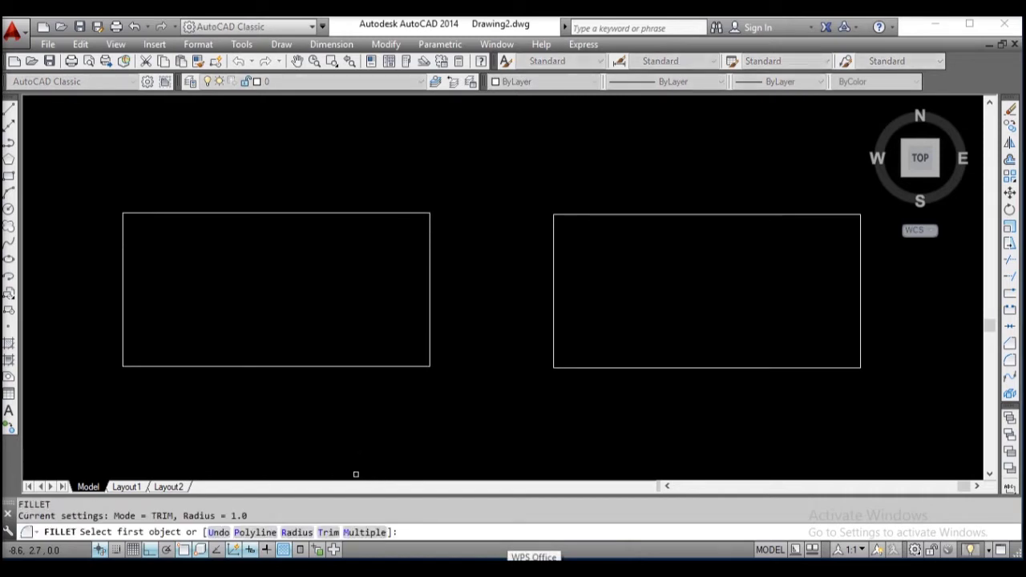
pyautogui.click(328, 532)
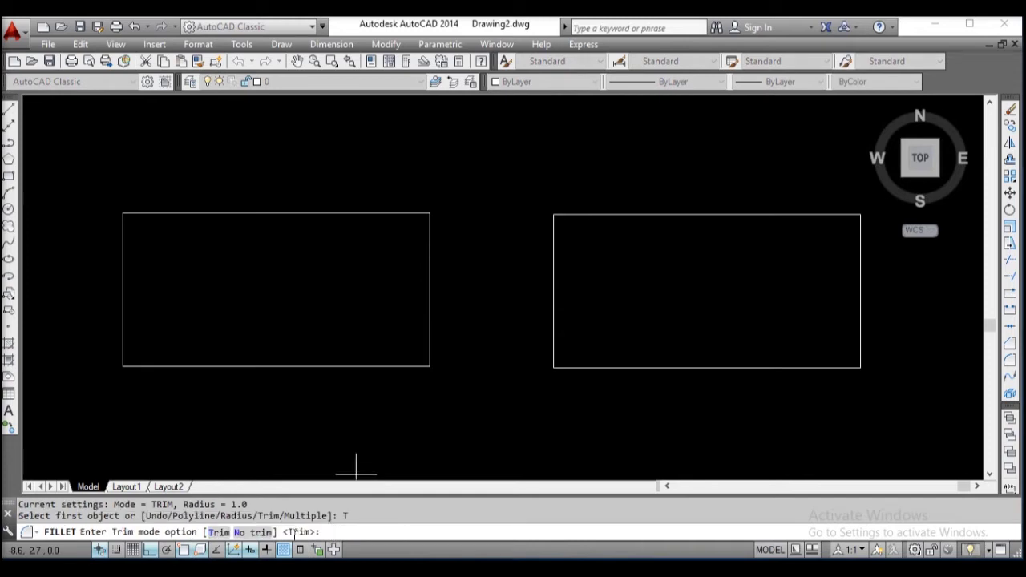
pyautogui.click(253, 532)
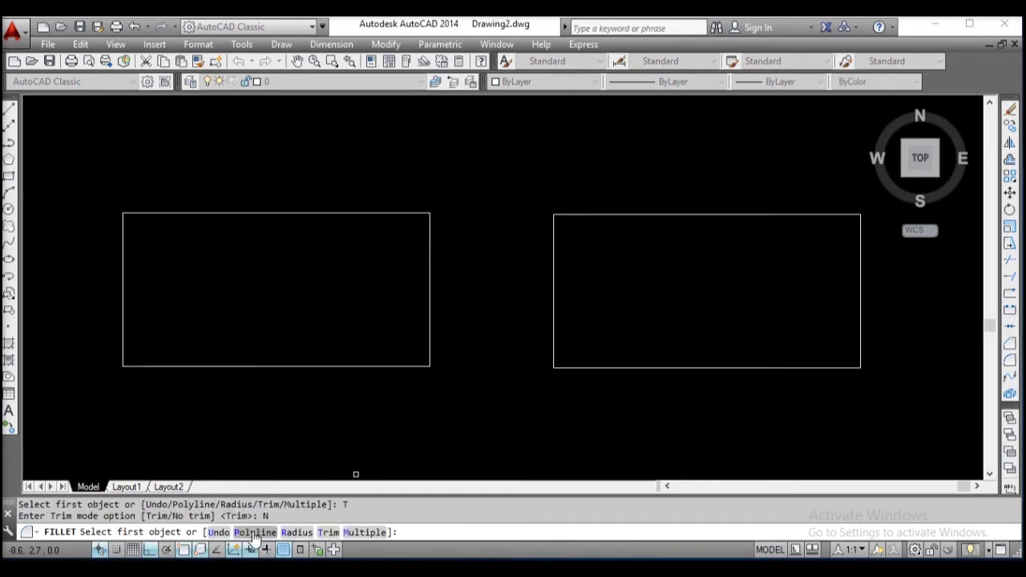
pyautogui.click(124, 229)
pyautogui.click(139, 214)
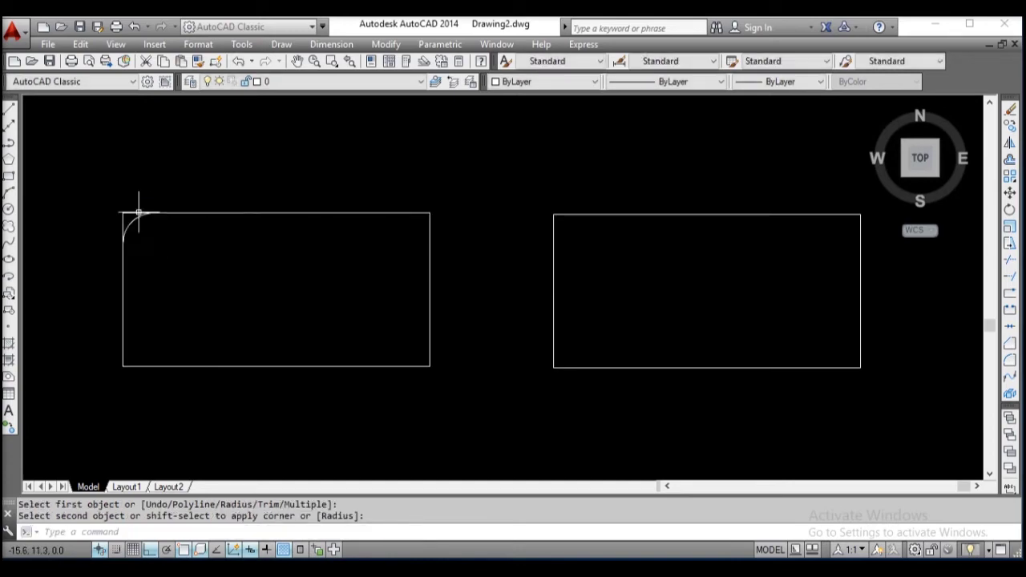
# Step: Round the top-right, bottom-right and bottom-left corners with no-trim fillets
pyautogui.press('Return')
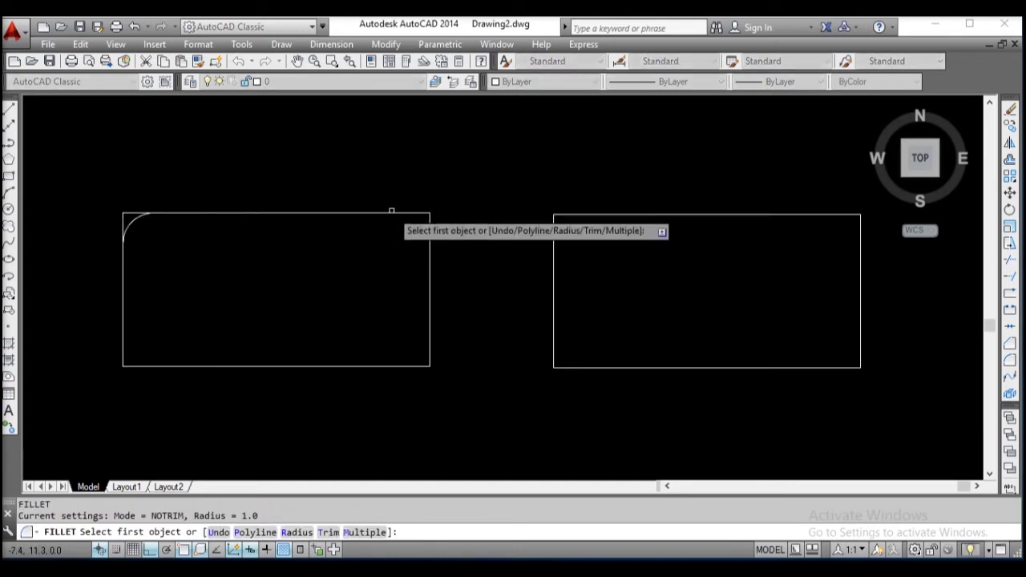
pyautogui.click(401, 213)
pyautogui.click(430, 245)
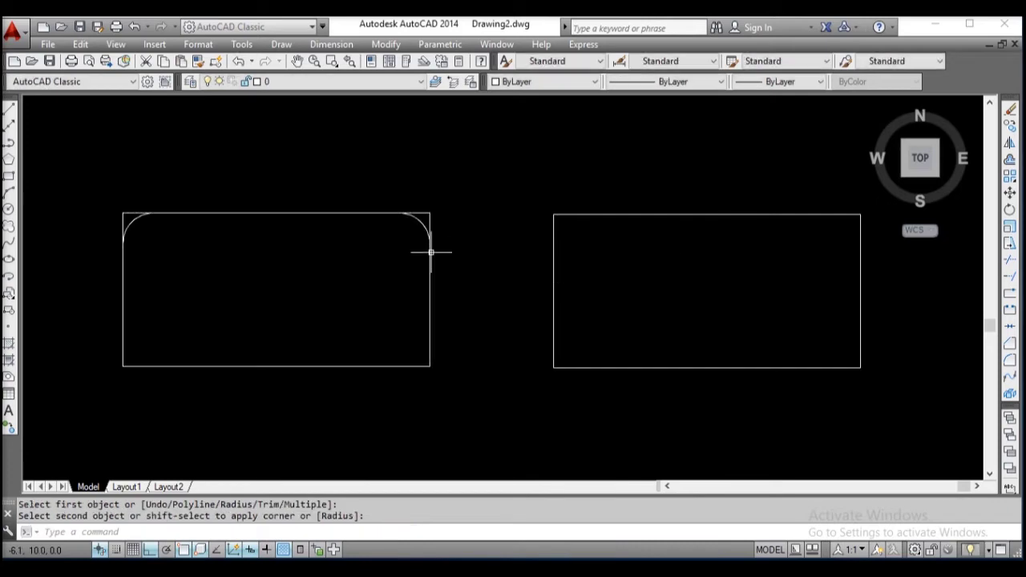
pyautogui.press('Return')
pyautogui.click(429, 337)
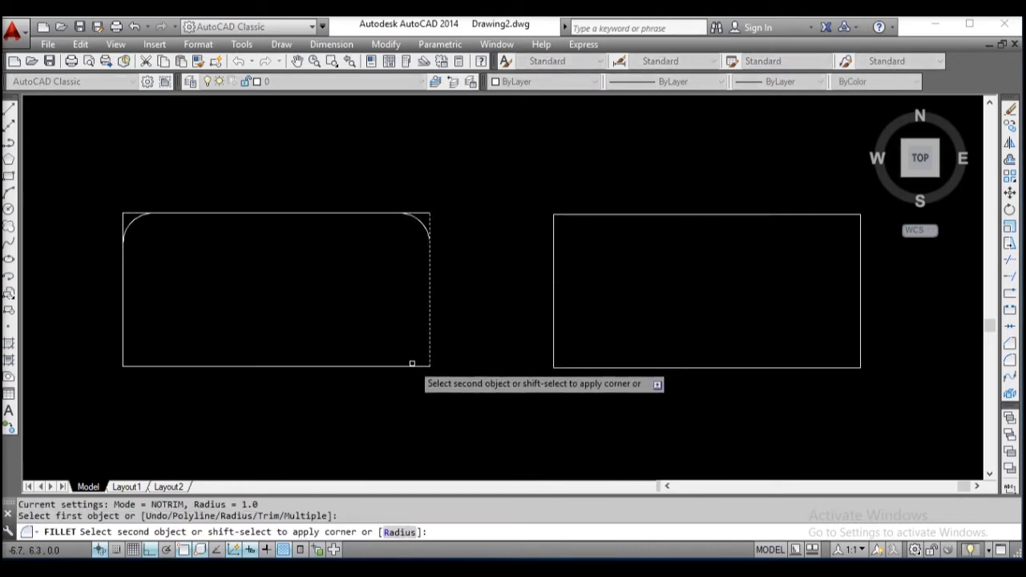
pyautogui.click(409, 366)
pyautogui.press('Return')
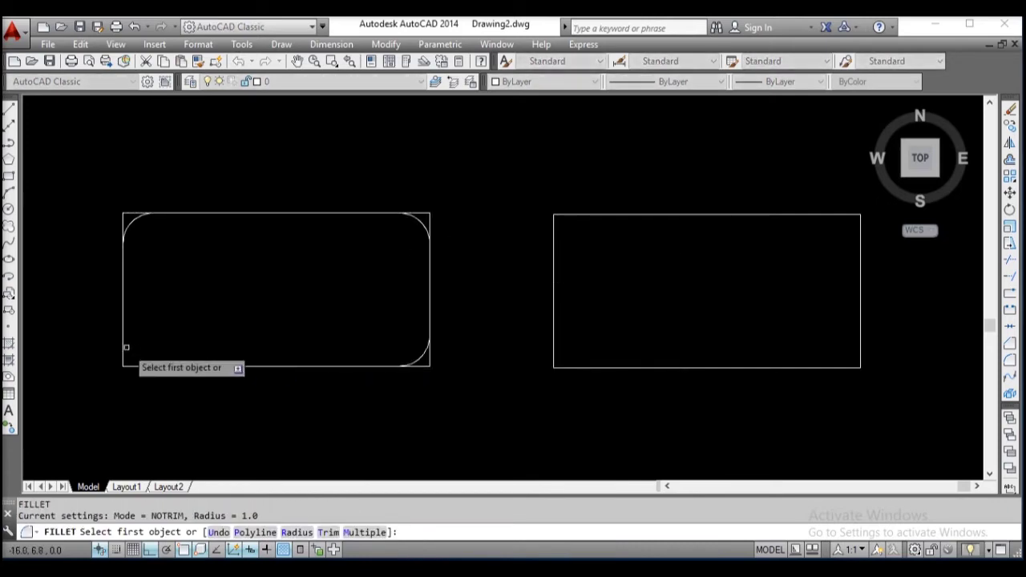
pyautogui.click(125, 346)
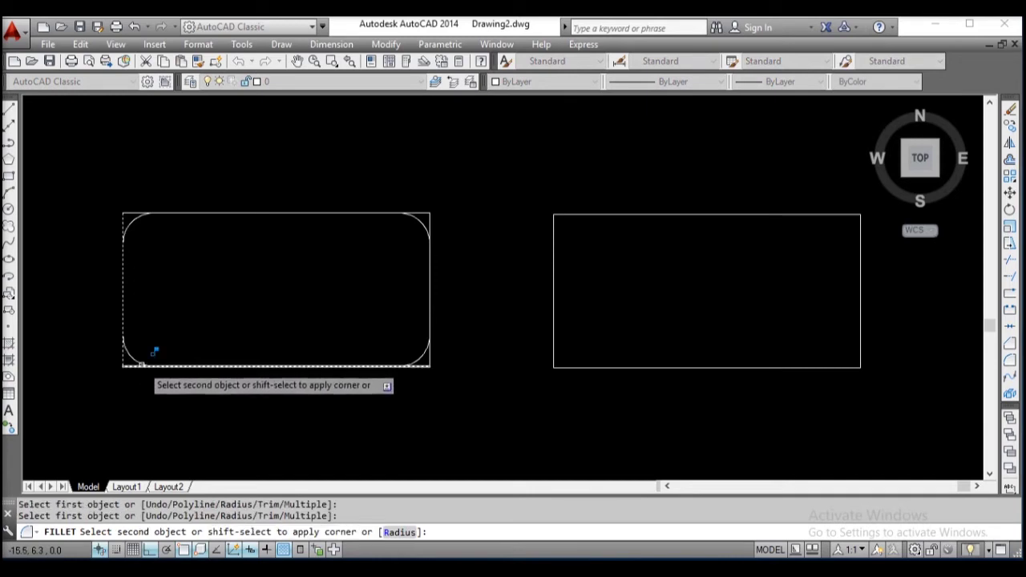
pyautogui.click(141, 365)
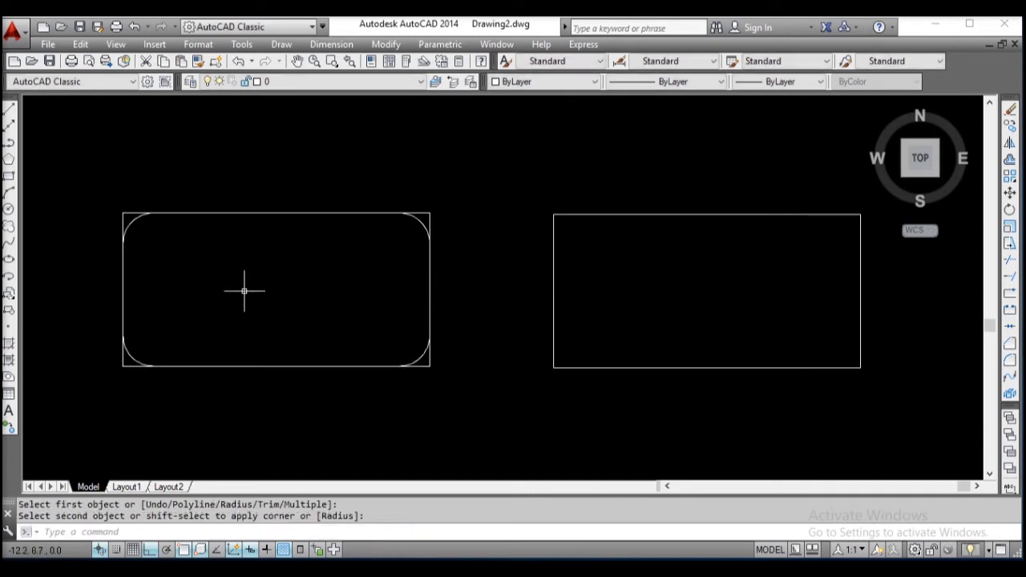
pyautogui.scroll(4, 133, 226)
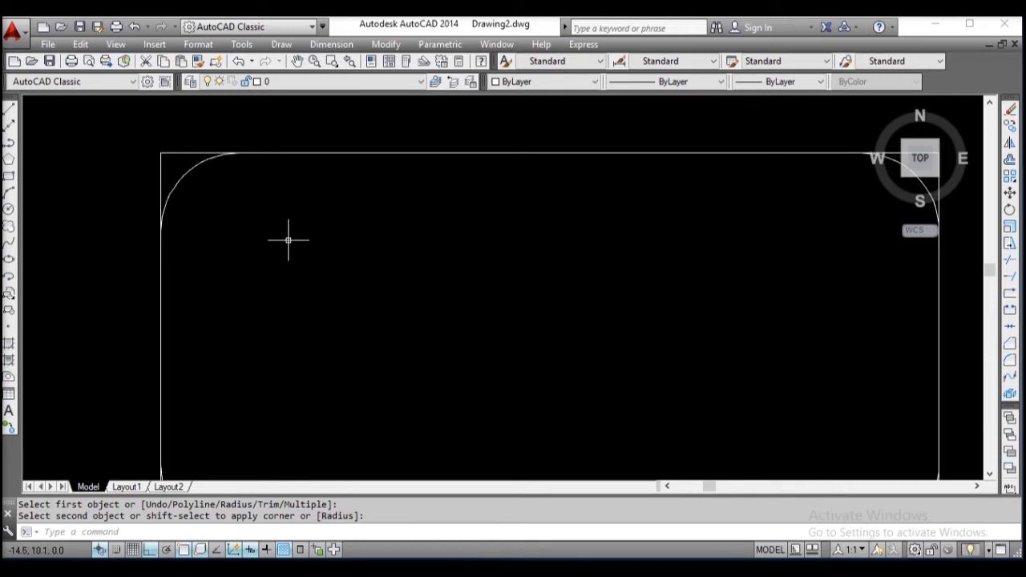
# Step: Zoom in on the no-trim fillets, pan to the square right rectangle, and restart FILLET
pyautogui.scroll(-2, 287, 240)
pyautogui.moveTo(283, 238); pyautogui.dragTo(241, 254, button='middle')
pyautogui.moveTo(172, 223); pyautogui.dragTo(164, 199, button='middle')
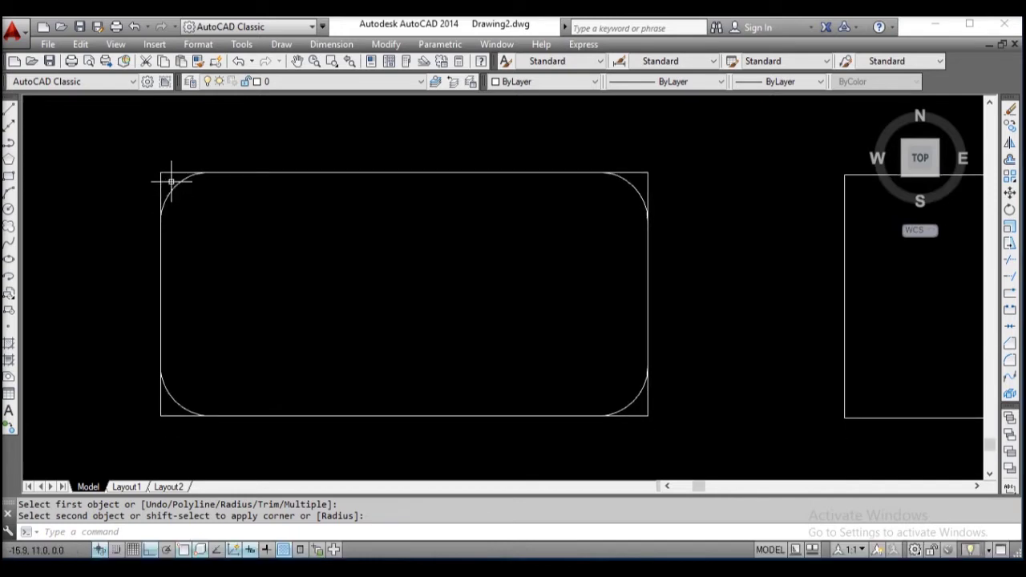
pyautogui.scroll(2, 168, 180)
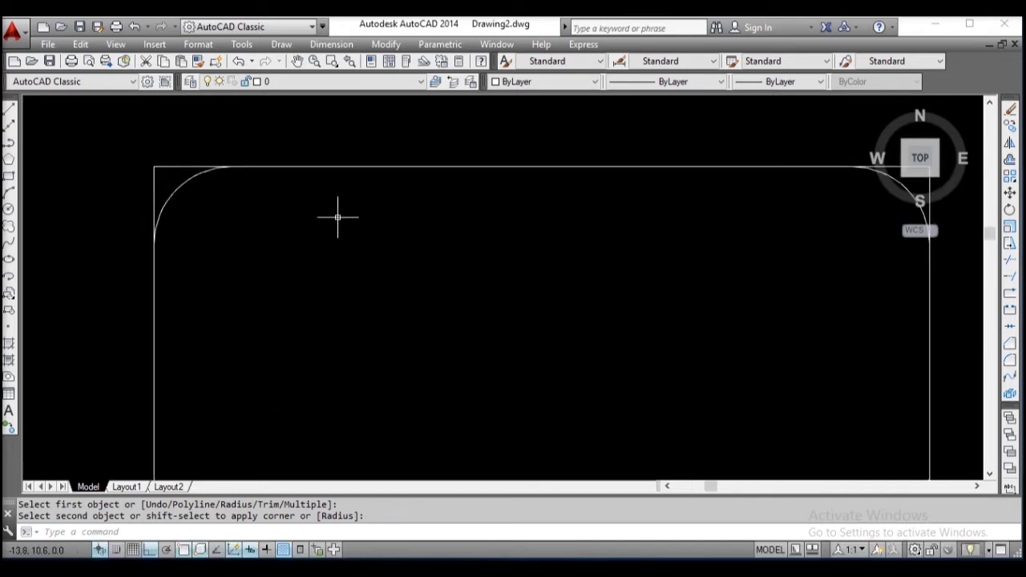
pyautogui.scroll(-3, 336, 219)
pyautogui.moveTo(332, 222); pyautogui.dragTo(222, 204, button='middle')
pyautogui.moveTo(690, 272)
pyautogui.mouseDown(button='middle')
pyautogui.moveTo(601, 275)
pyautogui.moveTo(700, 272)
pyautogui.moveTo(92, 275)
pyautogui.mouseUp(button='middle')
pyautogui.moveTo(199, 265); pyautogui.dragTo(243, 238, button='middle')
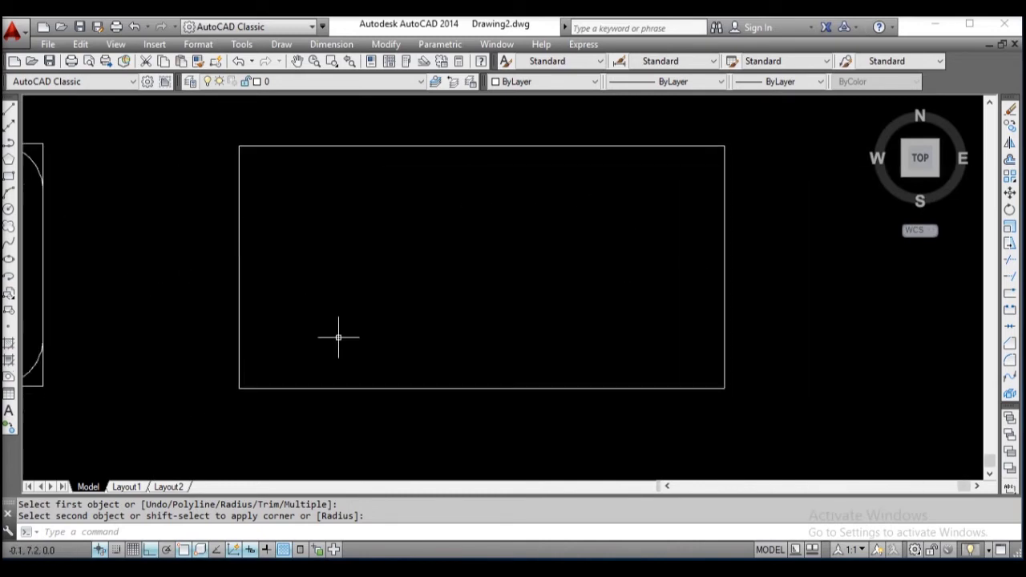
pyautogui.press('Escape')
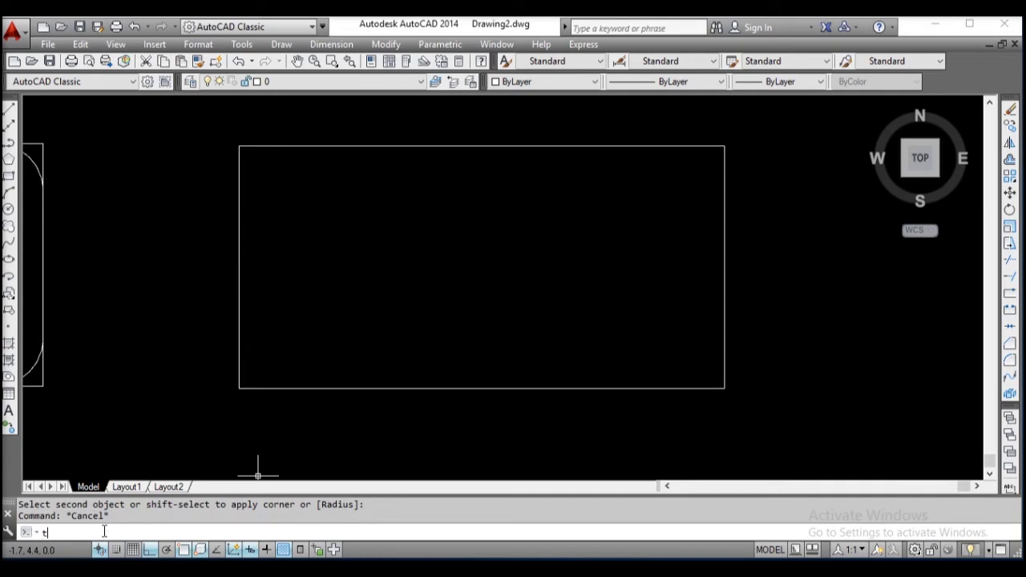
pyautogui.write('f')
pyautogui.press('Return')
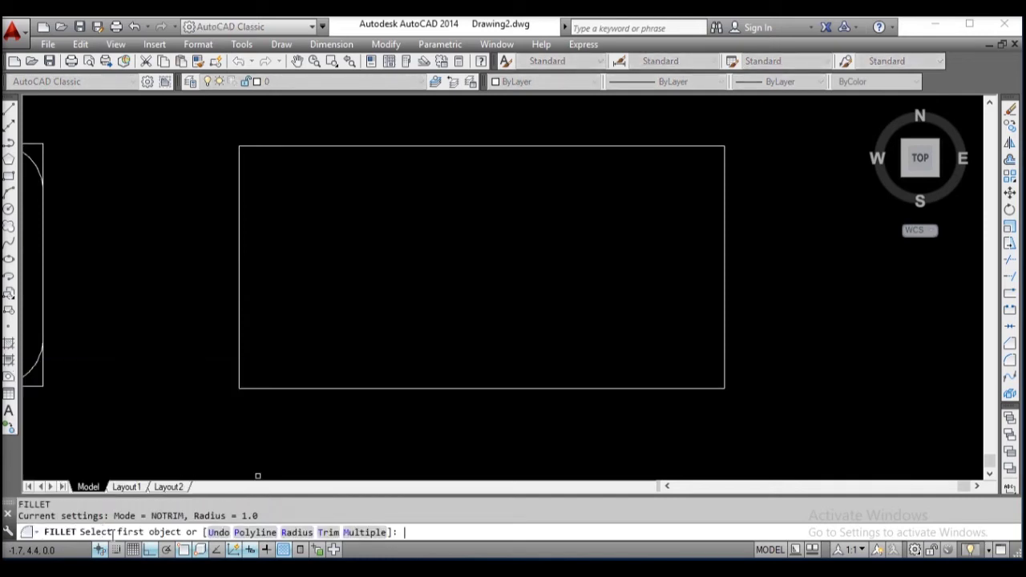
# Step: Keep No trim and fillet all four corners of the right rectangle via the Polyline option
pyautogui.click(327, 532)
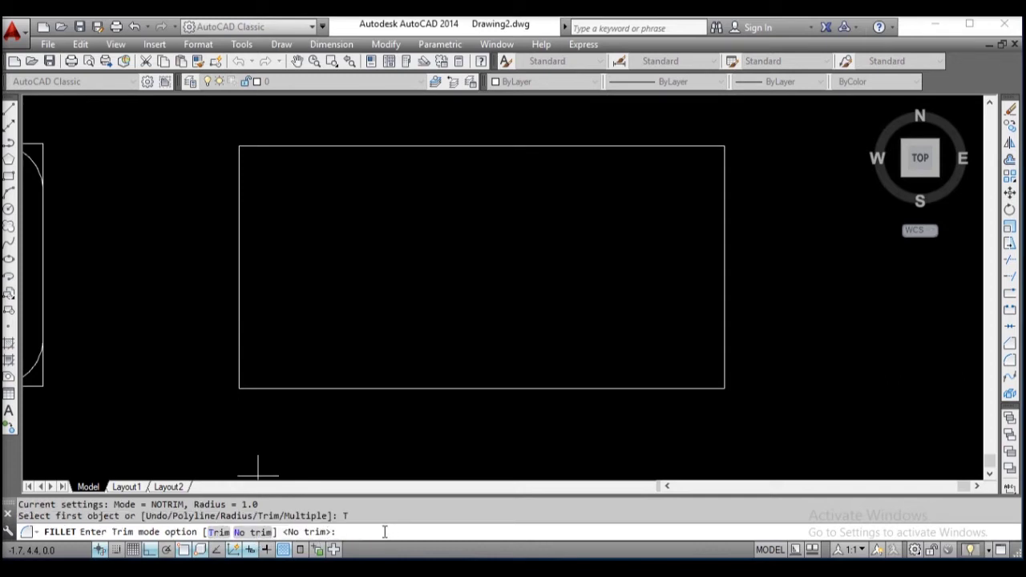
pyautogui.press('Return')
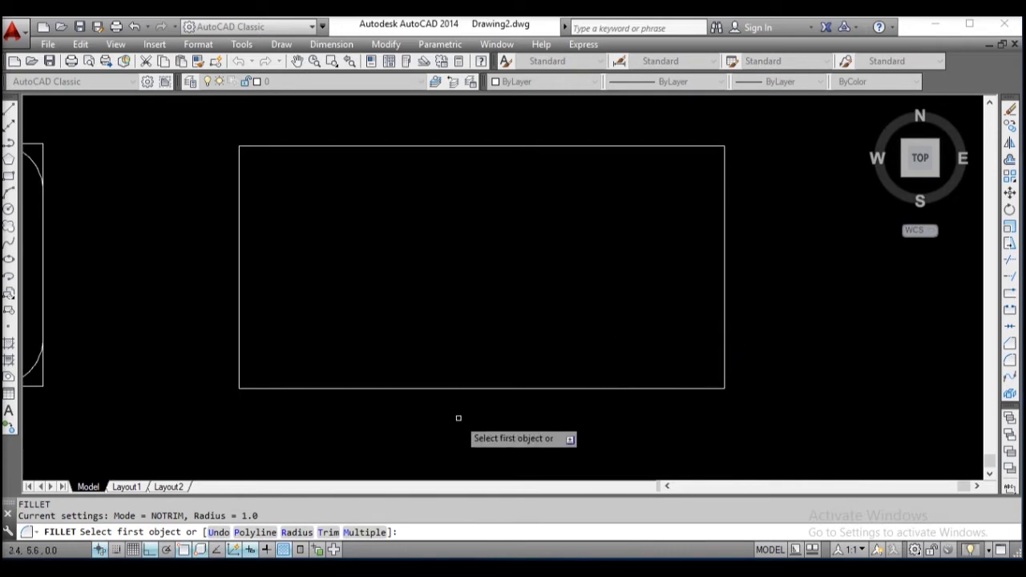
pyautogui.click(255, 532)
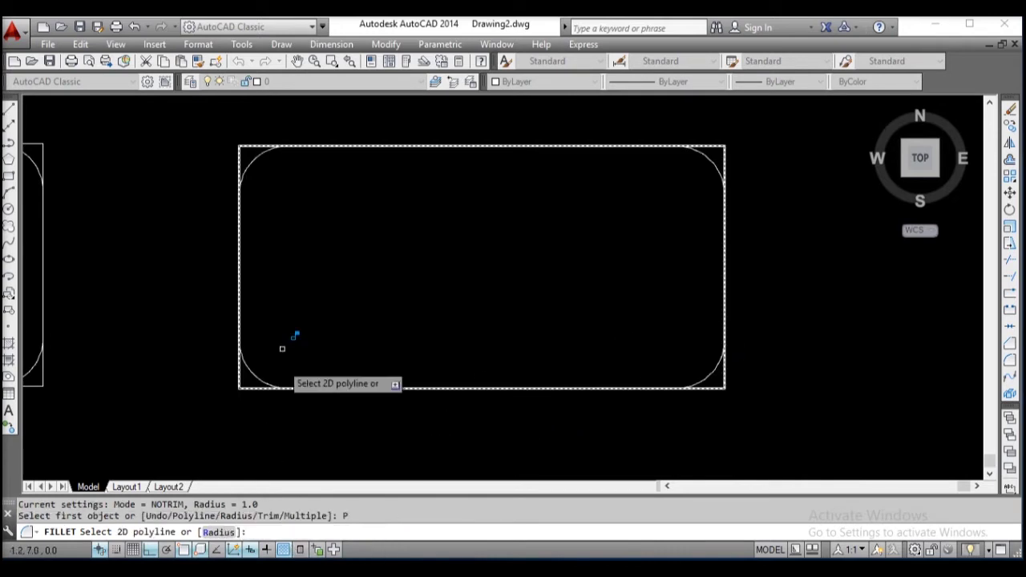
pyautogui.click(241, 202)
pyautogui.scroll(-3, 628, 186)
pyautogui.moveTo(628, 185); pyautogui.dragTo(681, 270, button='middle')
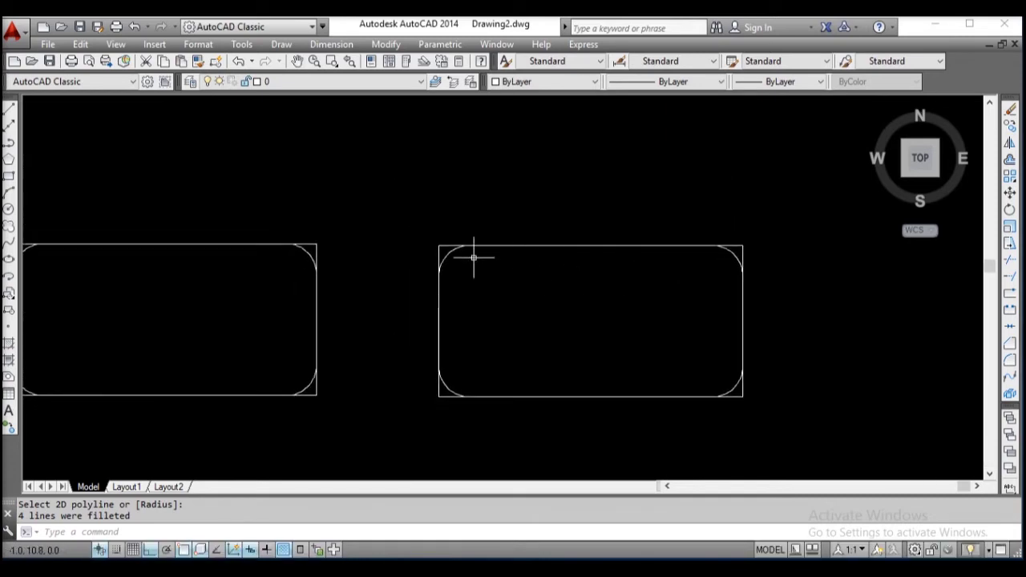
# Step: Window-select and erase the top-left fillet arc, then undo the erase
pyautogui.scroll(2, 472, 256)
pyautogui.moveTo(472, 256); pyautogui.dragTo(425, 230, button='middle')
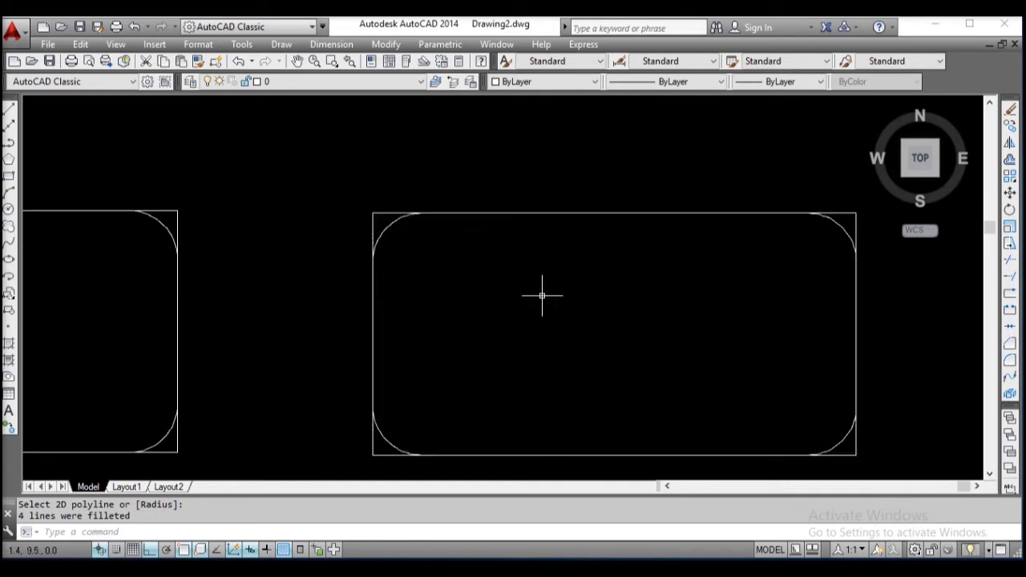
pyautogui.click(386, 227)
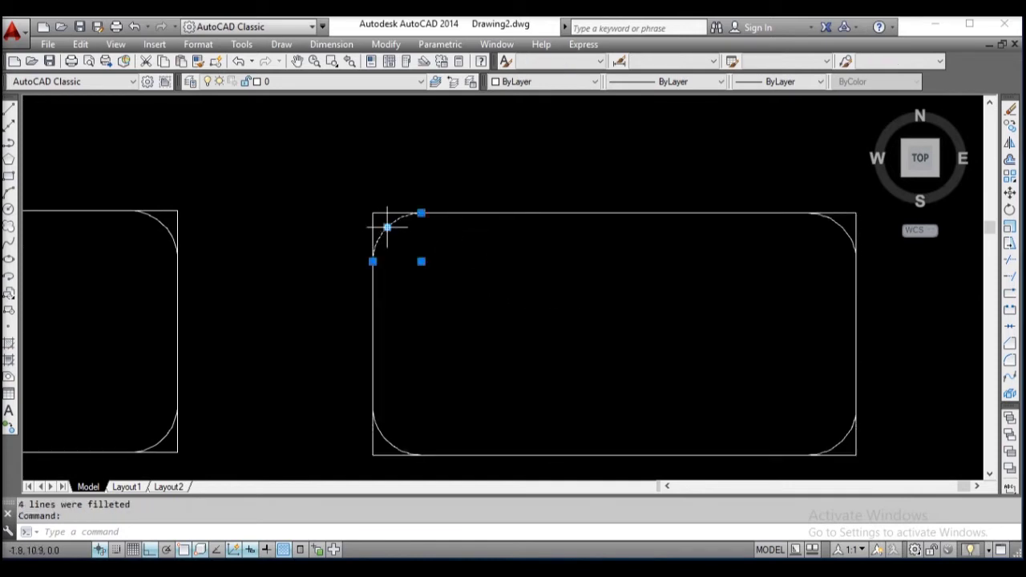
pyautogui.press('Escape')
pyautogui.click(344, 178)
pyautogui.click(433, 274)
pyautogui.press('Delete')
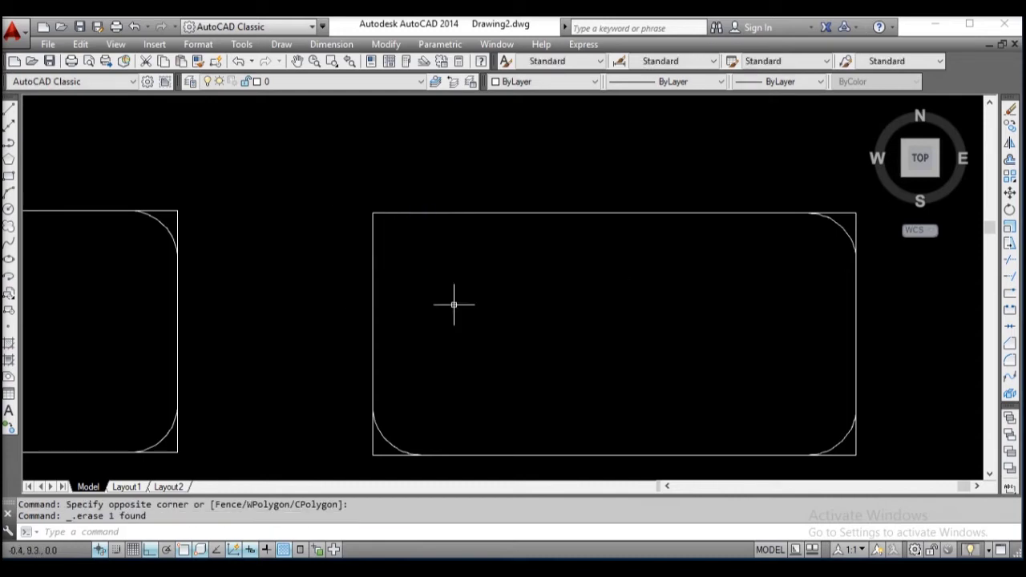
pyautogui.hotkey('ctrl', 'z')
# Step: Undo the fillet operations so the rectangle returns to sharp square corners
pyautogui.moveTo(455, 258); pyautogui.dragTo(473, 173, button='middle')
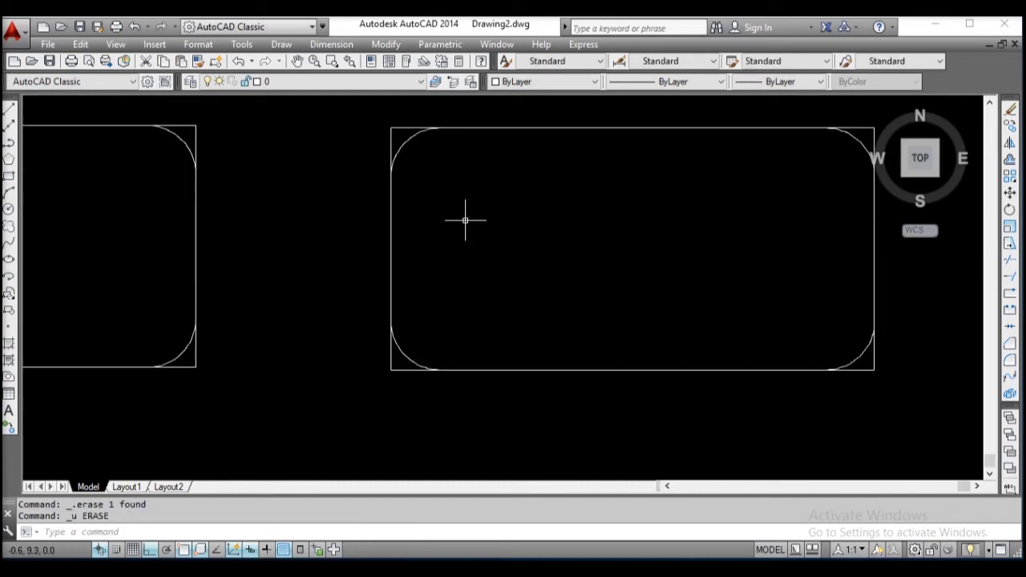
pyautogui.scroll(-2, 471, 256)
pyautogui.moveTo(472, 280)
pyautogui.mouseDown(button='middle')
pyautogui.moveTo(556, 328)
pyautogui.moveTo(620, 314)
pyautogui.mouseUp(button='middle')
pyautogui.hotkey('ctrl', 'z')
pyautogui.hotkey('ctrl', 'z')
pyautogui.hotkey('ctrl', 'z')
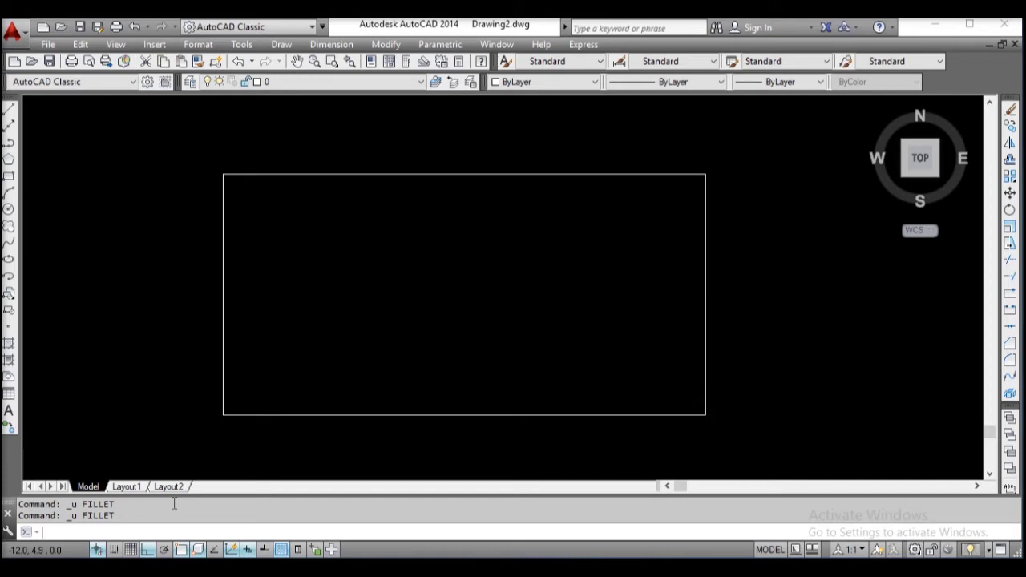
# Step: Round all four rectangle corners in a single FILLET run using the Multiple option
pyautogui.press('Return')
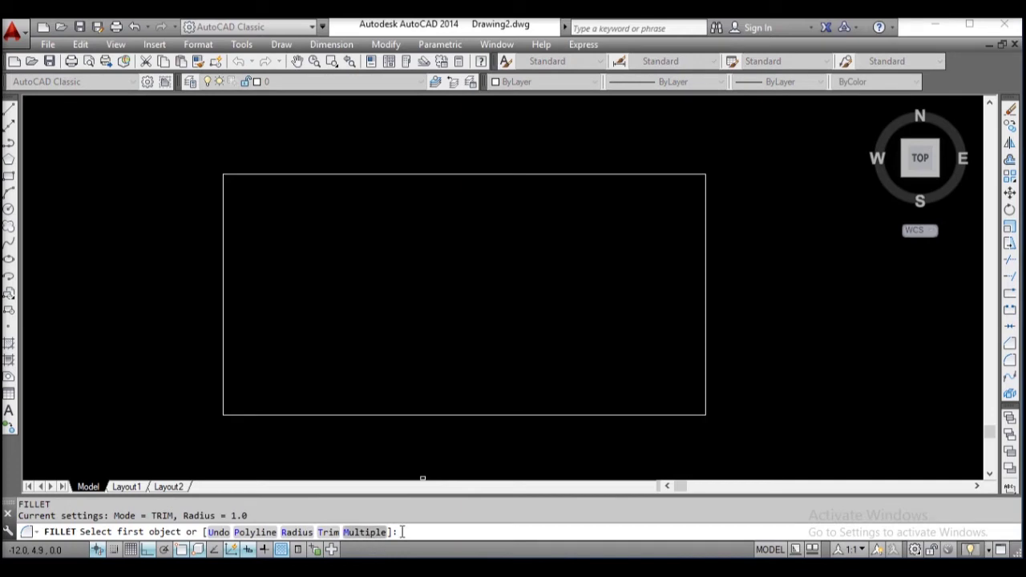
pyautogui.write('m')
pyautogui.press('Return')
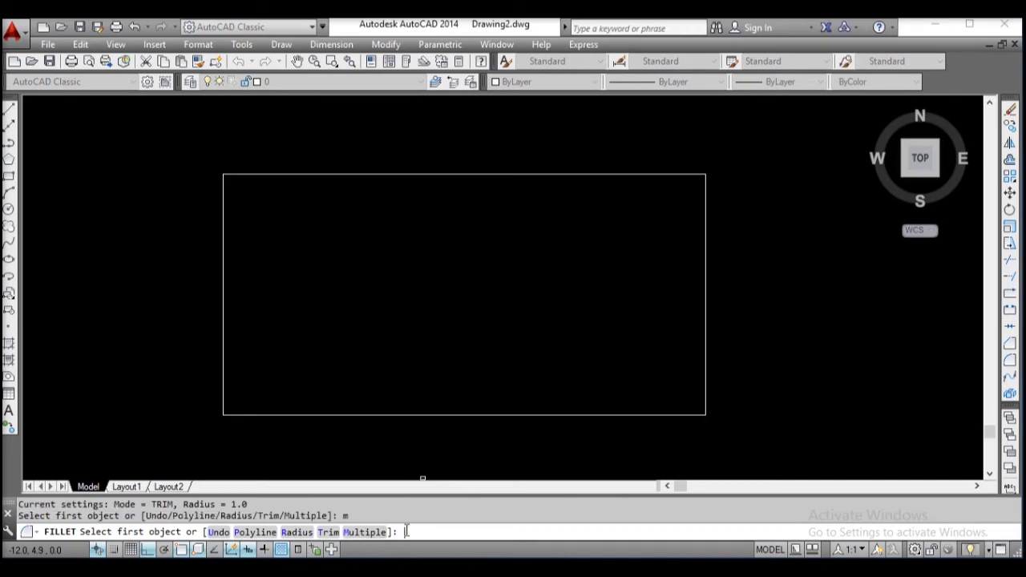
pyautogui.click(224, 186)
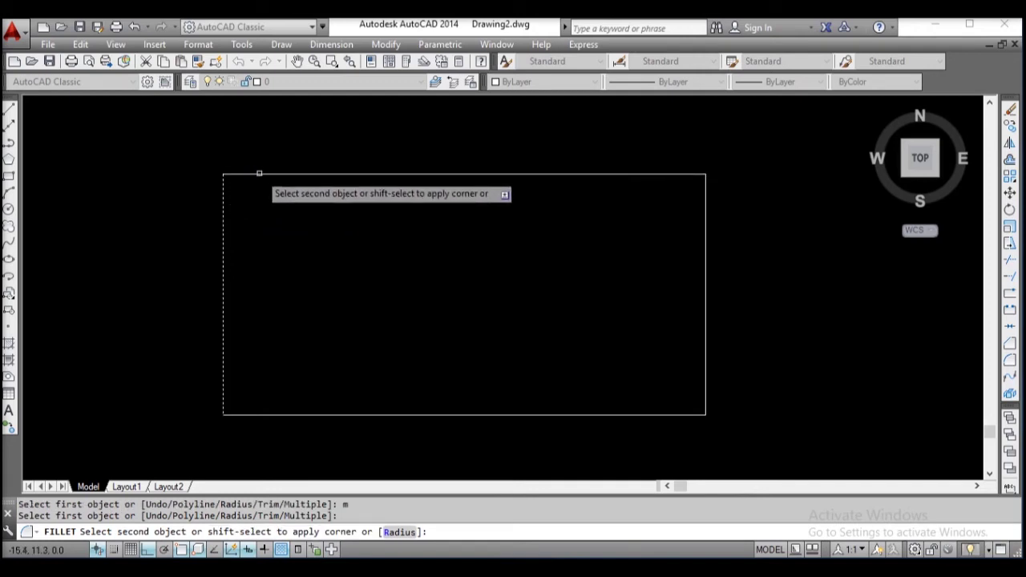
pyautogui.click(260, 174)
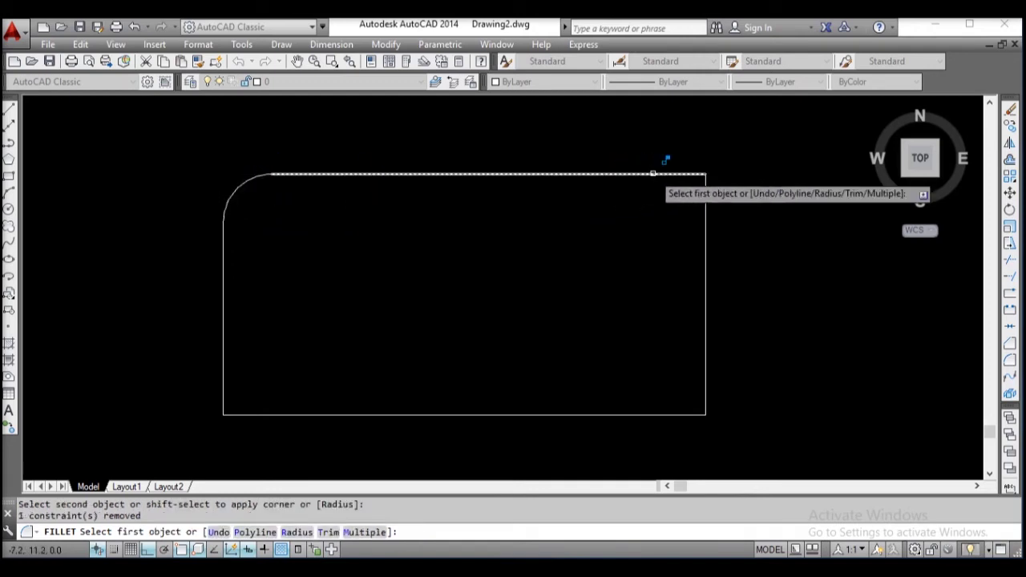
pyautogui.click(684, 170)
pyautogui.click(707, 191)
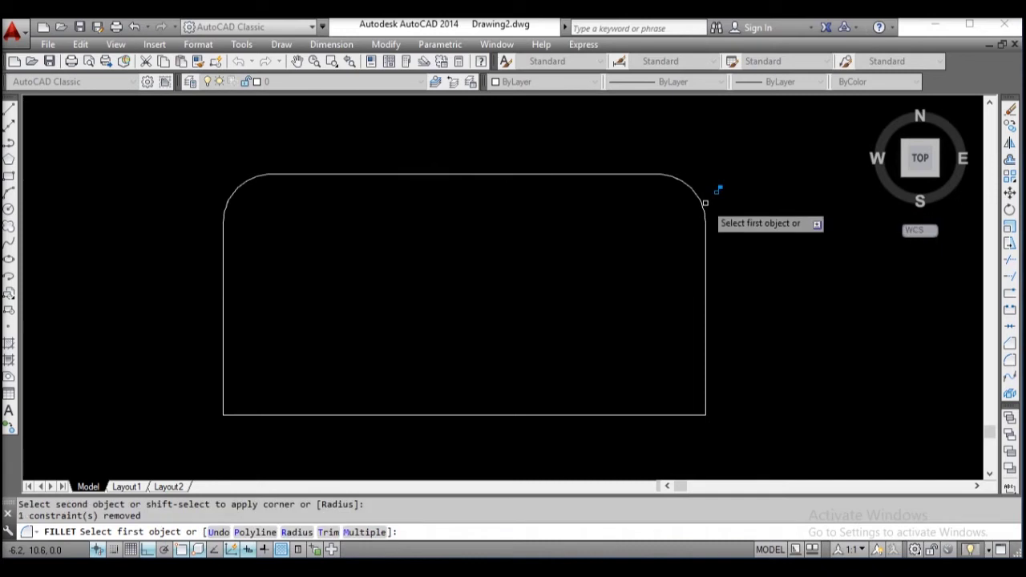
pyautogui.click(706, 386)
pyautogui.click(698, 414)
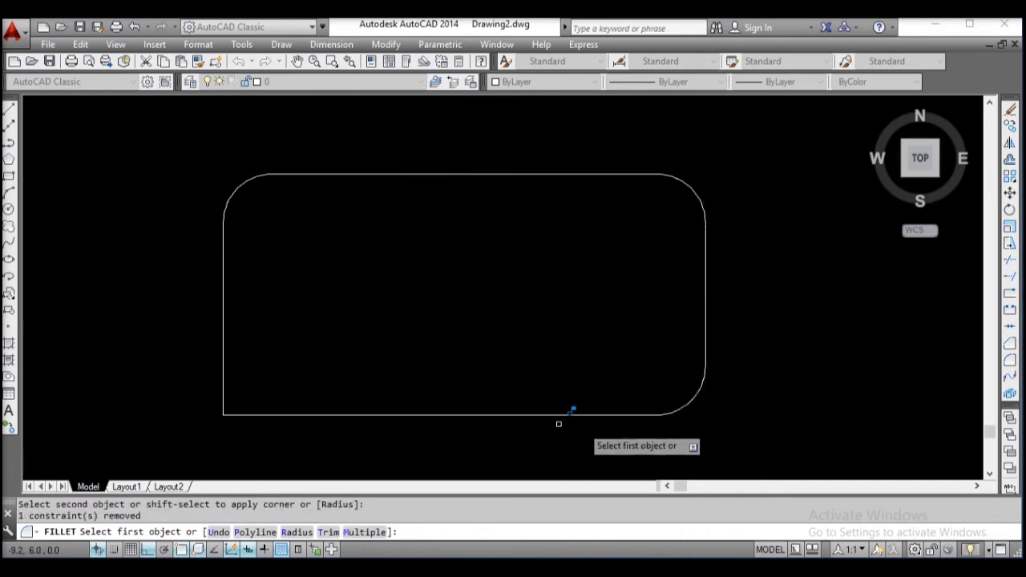
pyautogui.click(224, 373)
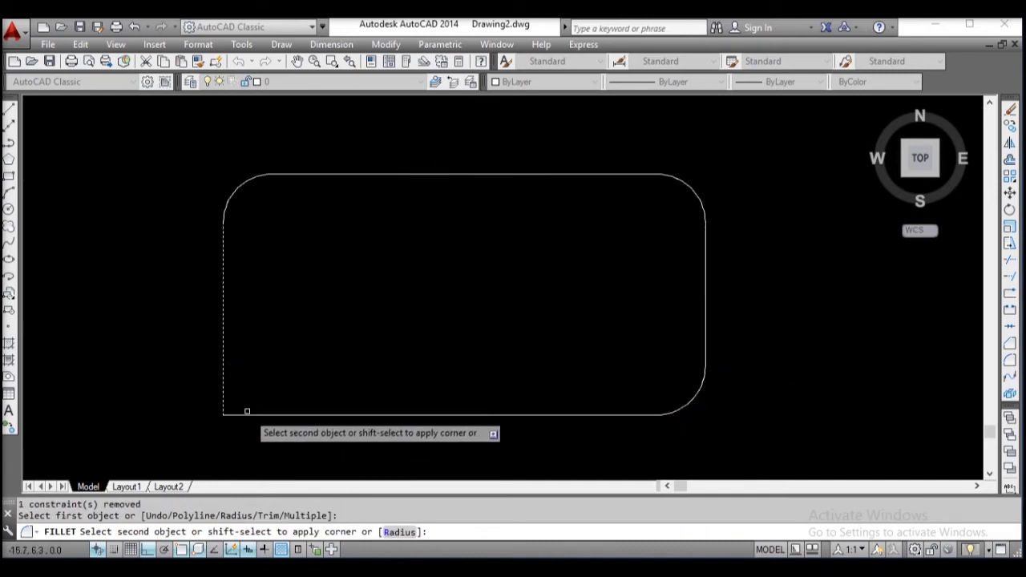
pyautogui.click(253, 415)
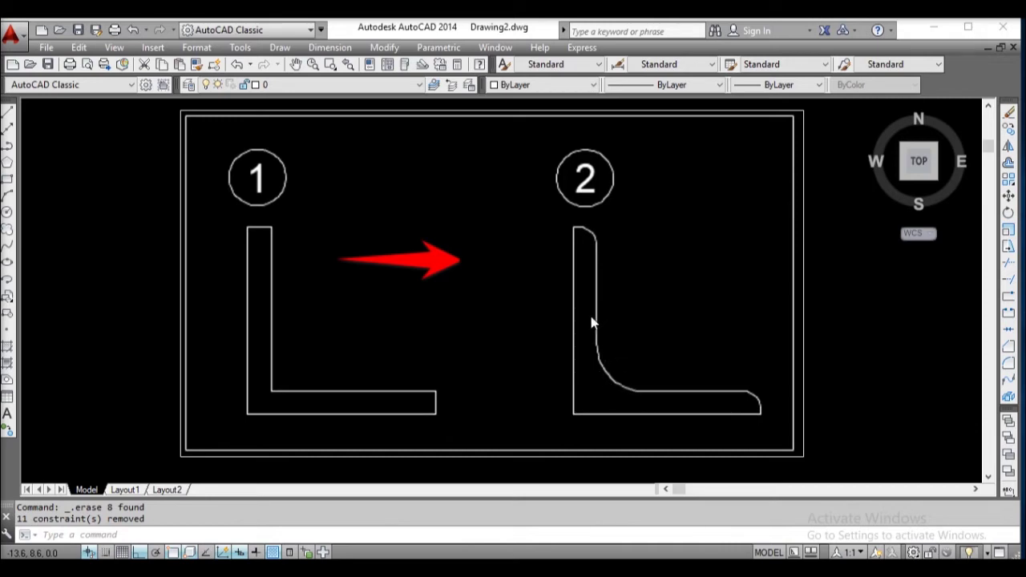
# Step: In empty space, draw ortho line segments of 1.5, 1.5, 0.2 and 2
pyautogui.scroll(-5, 573, 316)
pyautogui.moveTo(572, 374); pyautogui.dragTo(497, 149, button='middle')
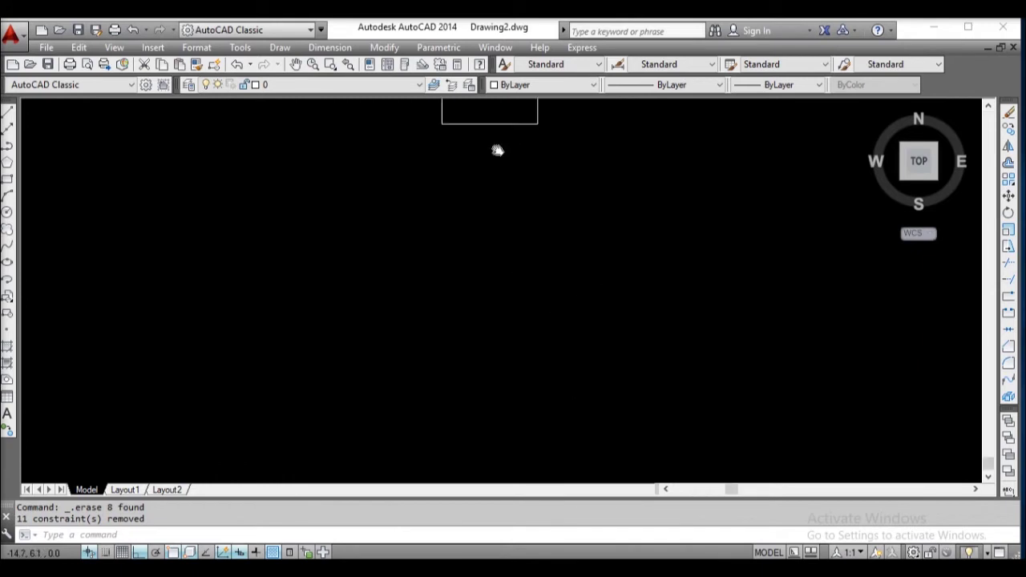
pyautogui.scroll(-1, 473, 257)
pyautogui.write('l')
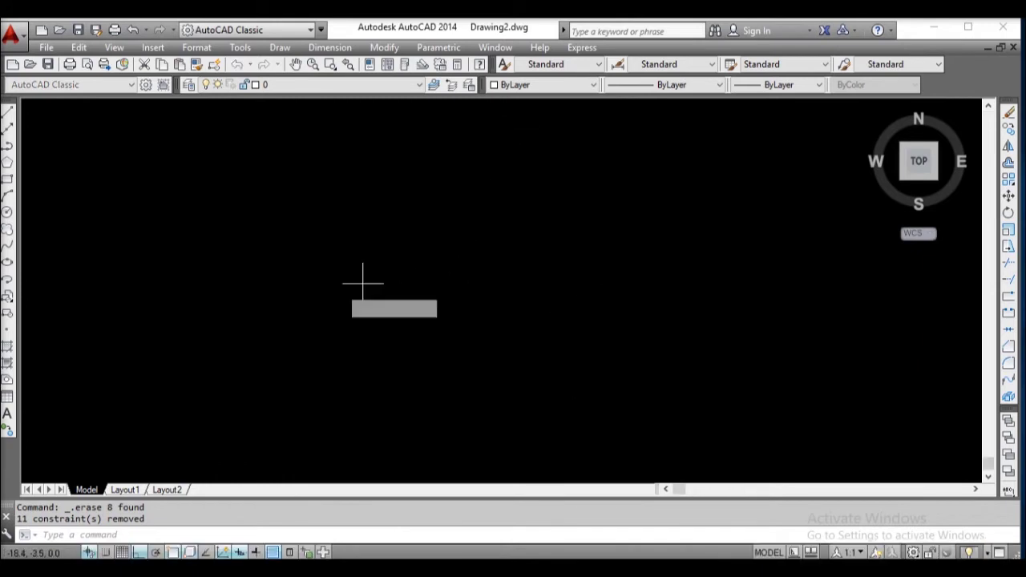
pyautogui.press('Return')
pyautogui.click(361, 193)
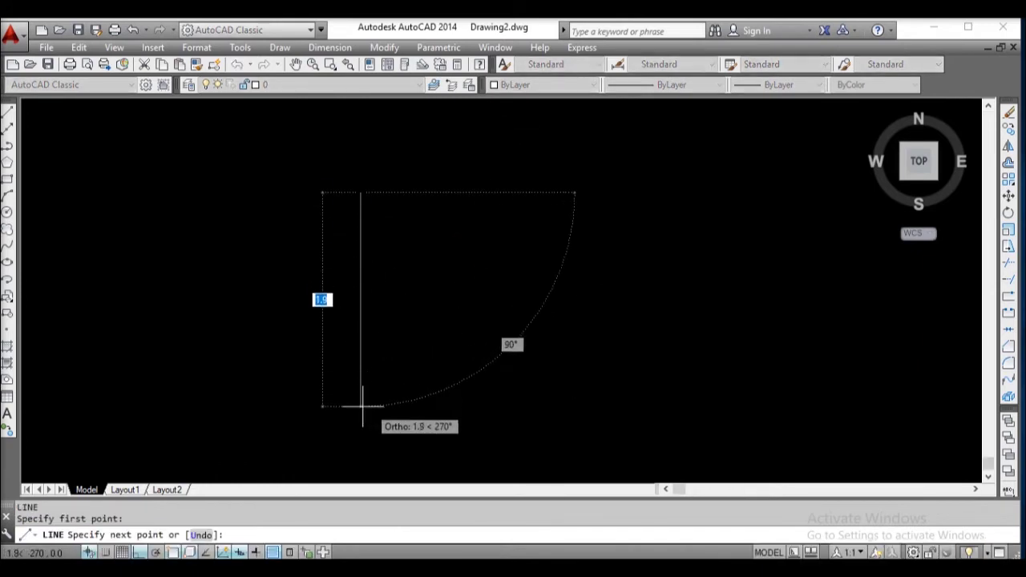
pyautogui.write('1')
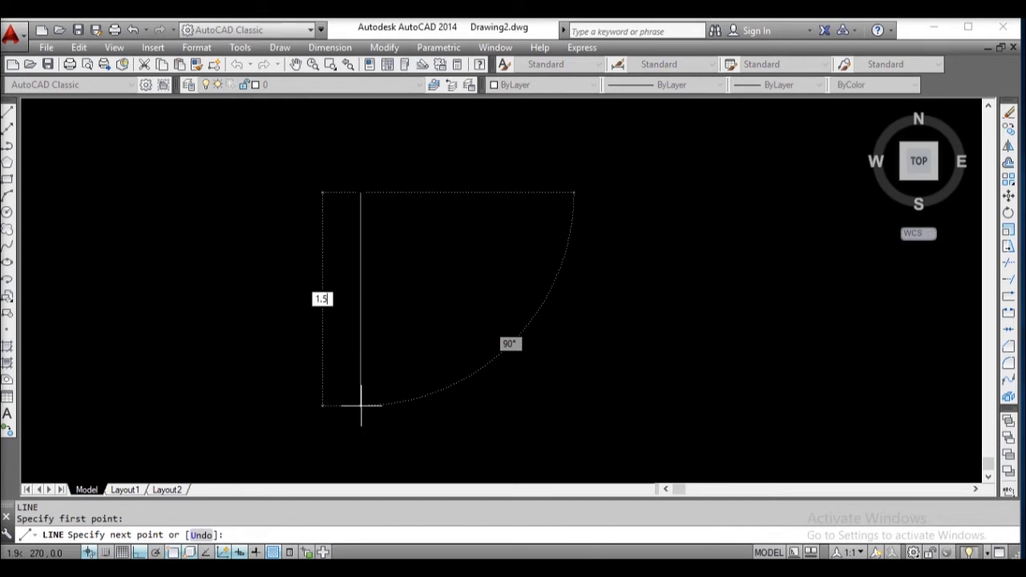
pyautogui.write('.5')
pyautogui.press('Return')
pyautogui.write('1')
pyautogui.press('Return')
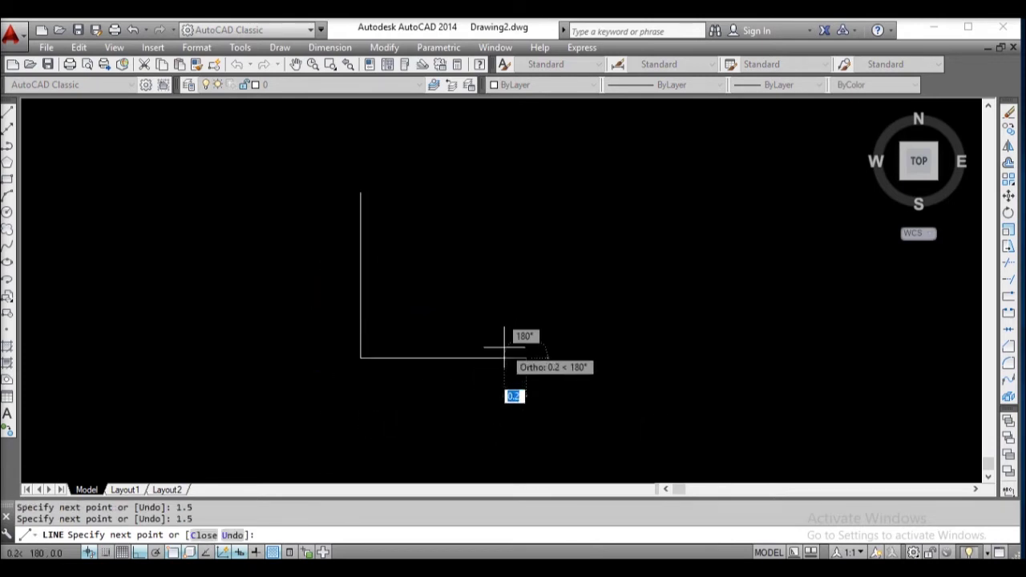
pyautogui.scroll(3, 481, 340)
pyautogui.moveTo(518, 339); pyautogui.dragTo(535, 377, button='middle')
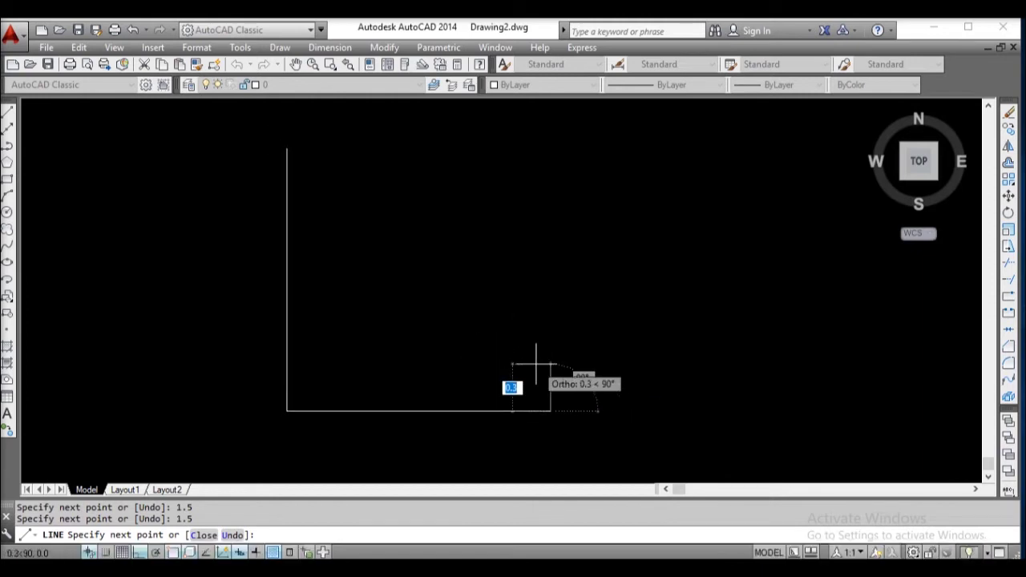
pyautogui.press('BackSpace')
pyautogui.write('.2')
pyautogui.press('Return')
pyautogui.write('2')
pyautogui.press('Return')
pyautogui.press('Return')
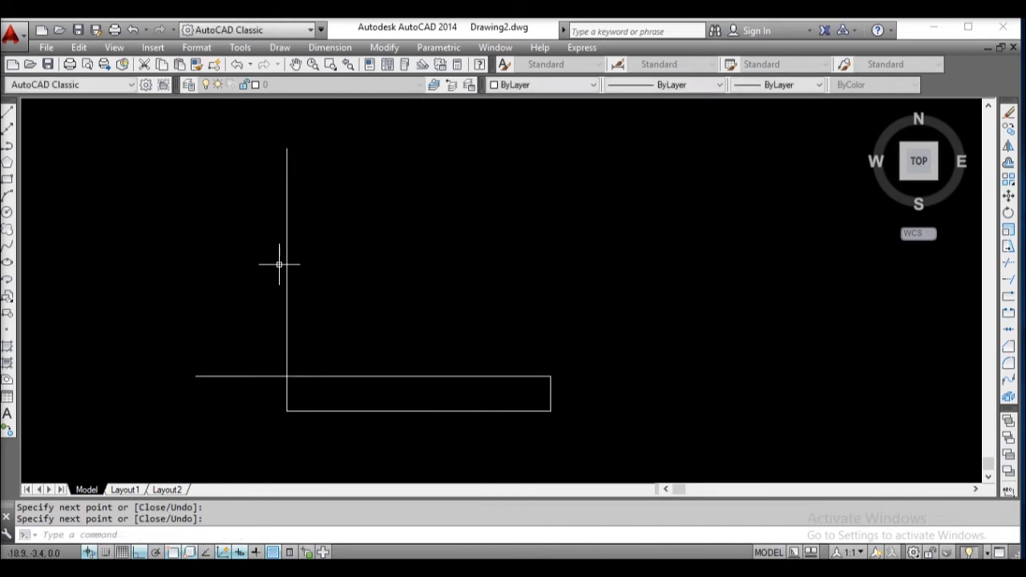
pyautogui.press('Return')
# Step: Draw a second line from the vertical line's top, running 0.2 right and then down
pyautogui.click(287, 149)
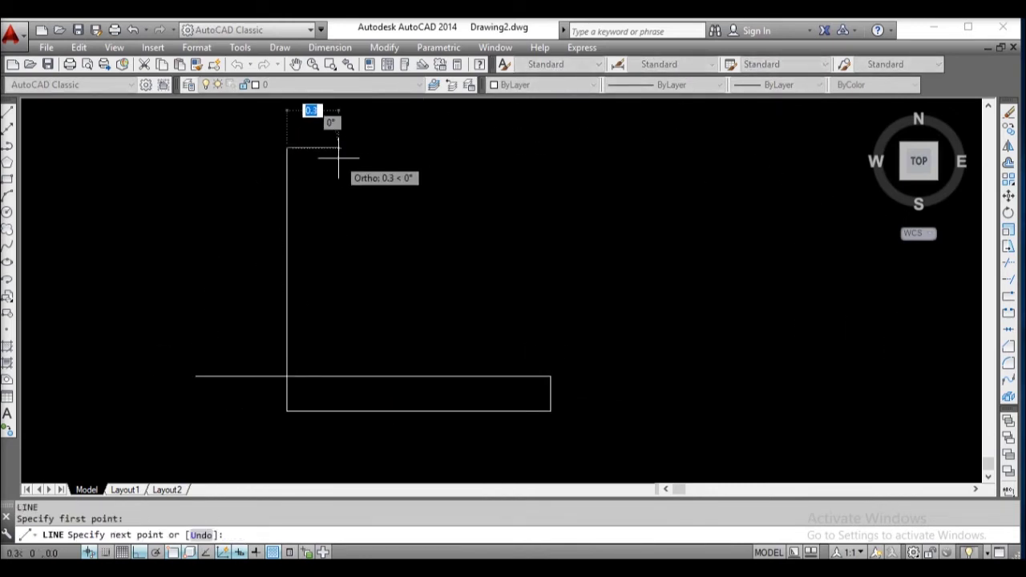
pyautogui.press('Return')
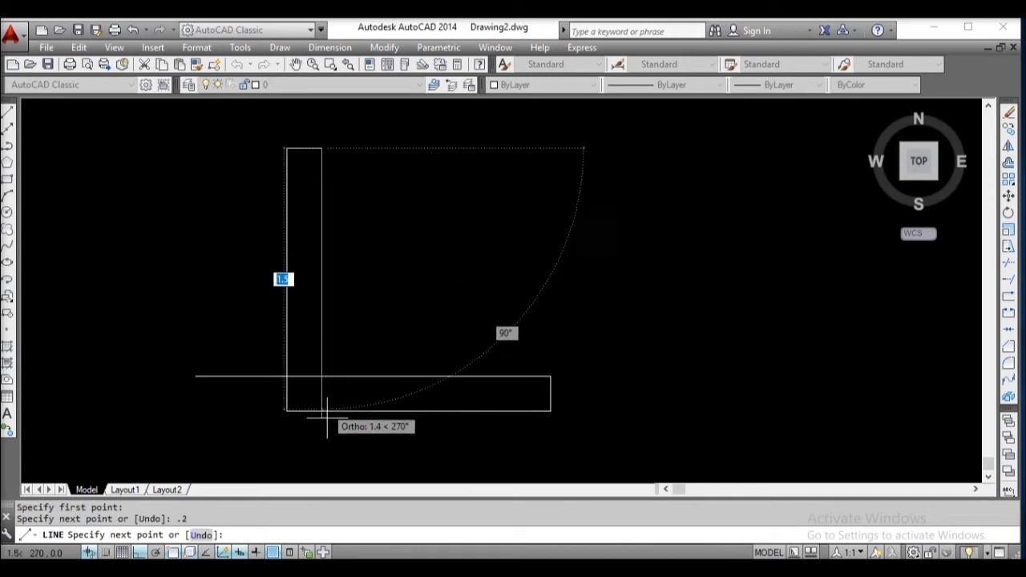
pyautogui.press('Return')
pyautogui.moveTo(361, 345); pyautogui.dragTo(378, 280, button='middle')
pyautogui.write('tr')
pyautogui.press('Return')
pyautogui.scroll(-2, 354, 276)
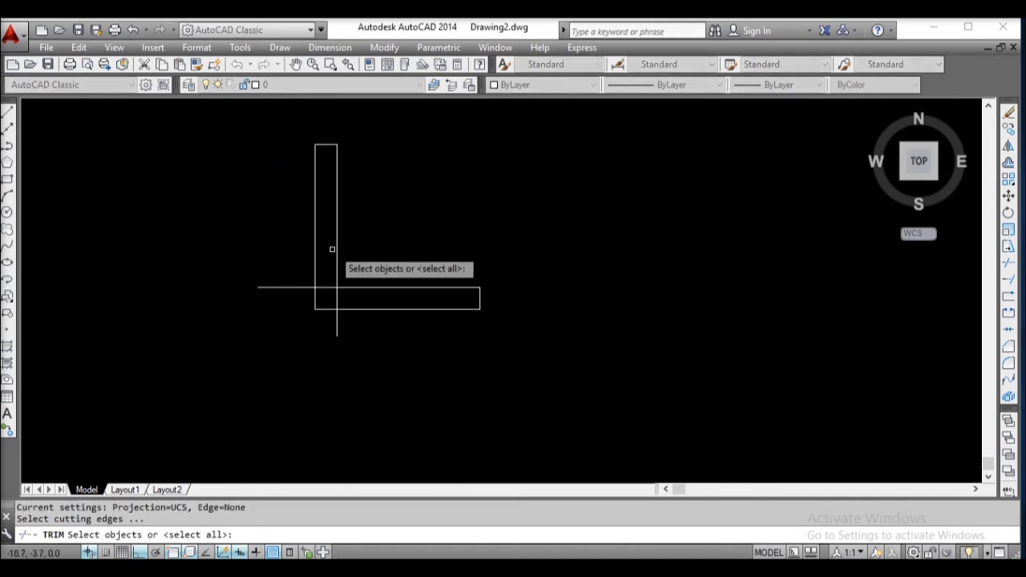
# Step: Trim the inner horizontal overlap and the lower vertical overhang, using all lines as cutting edges
pyautogui.click(183, 118)
pyautogui.click(453, 304)
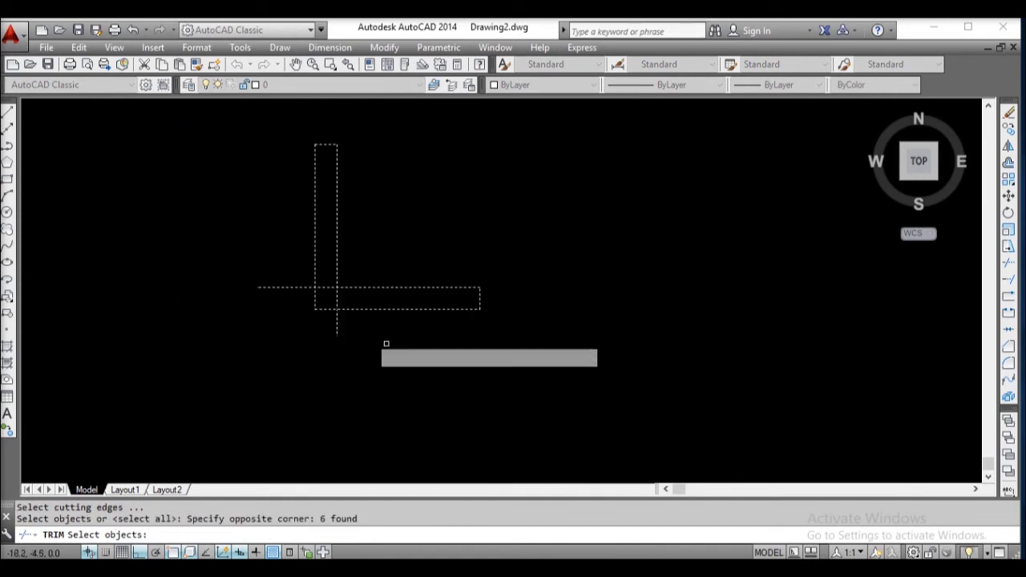
pyautogui.press('Return')
pyautogui.scroll(4, 354, 240)
pyautogui.click(371, 188)
pyautogui.click(355, 257)
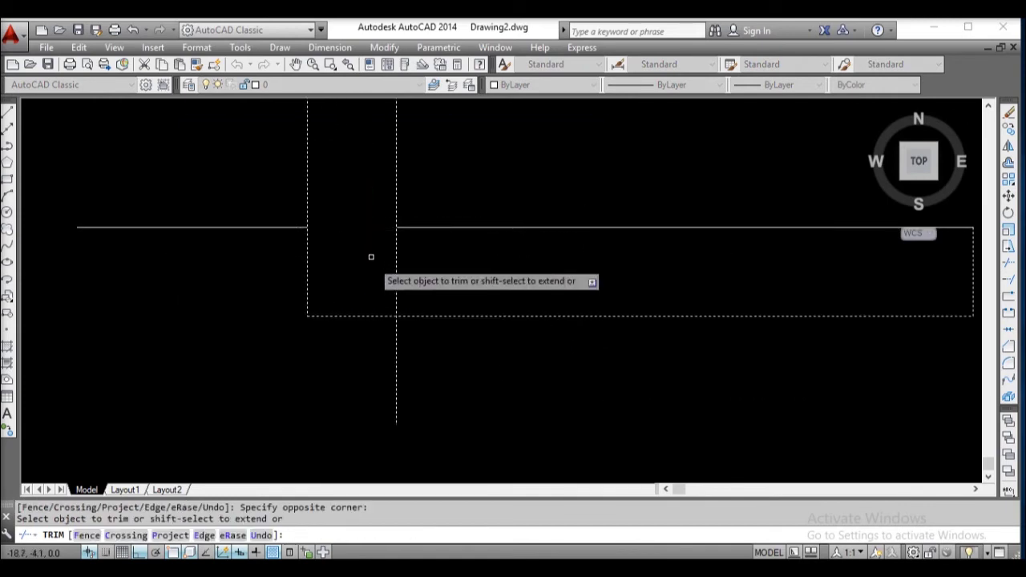
pyautogui.click(436, 243)
pyautogui.click(367, 286)
pyautogui.press('Escape')
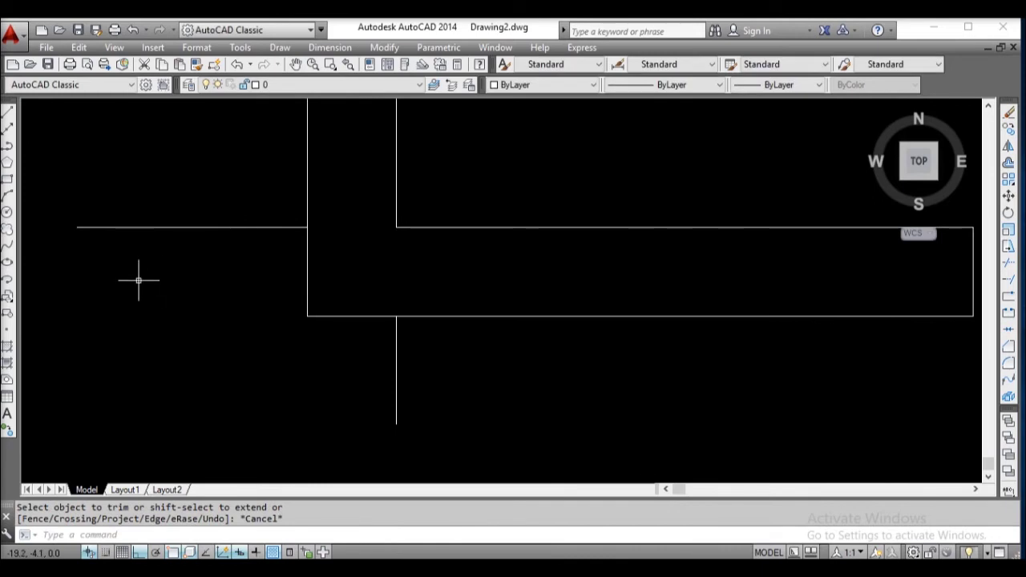
# Step: Erase the two leftover stub lines, leaving a clean L-shaped outline
pyautogui.click(52, 179)
pyautogui.click(482, 448)
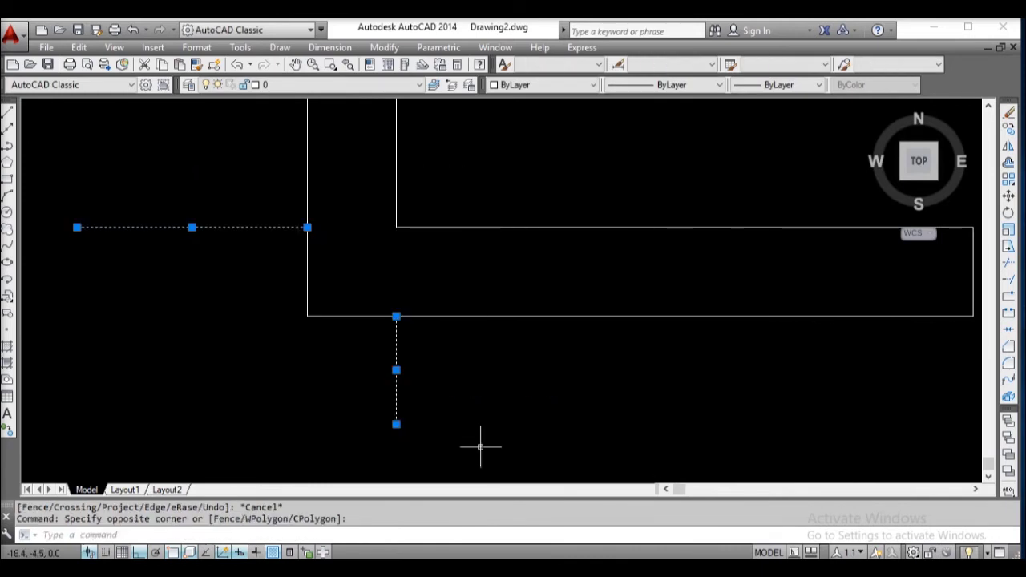
pyautogui.press('Delete')
pyautogui.scroll(-5, 508, 224)
pyautogui.moveTo(459, 272); pyautogui.dragTo(399, 354, button='middle')
pyautogui.scroll(4, 433, 295)
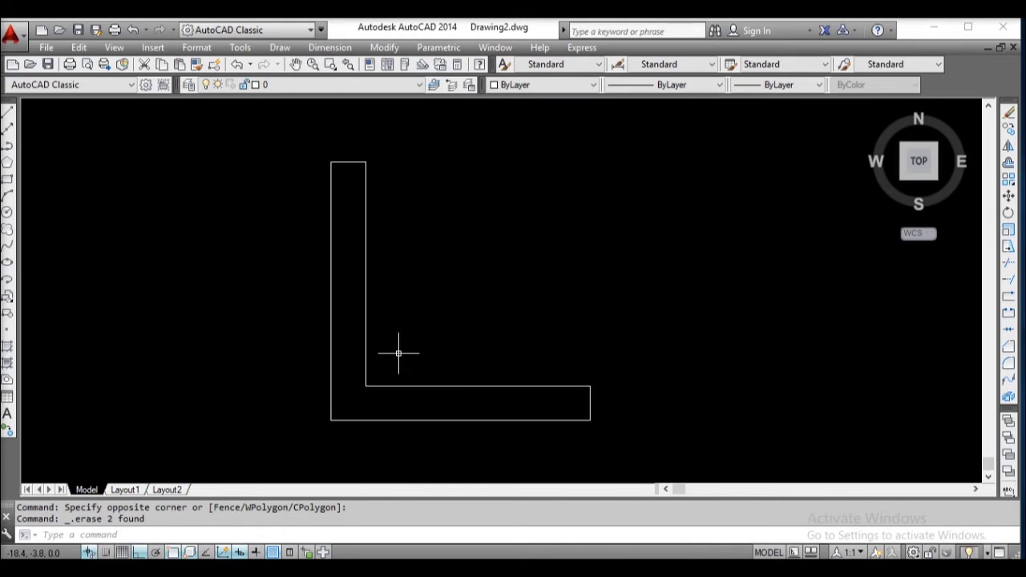
pyautogui.write('f')
pyautogui.press('Return')
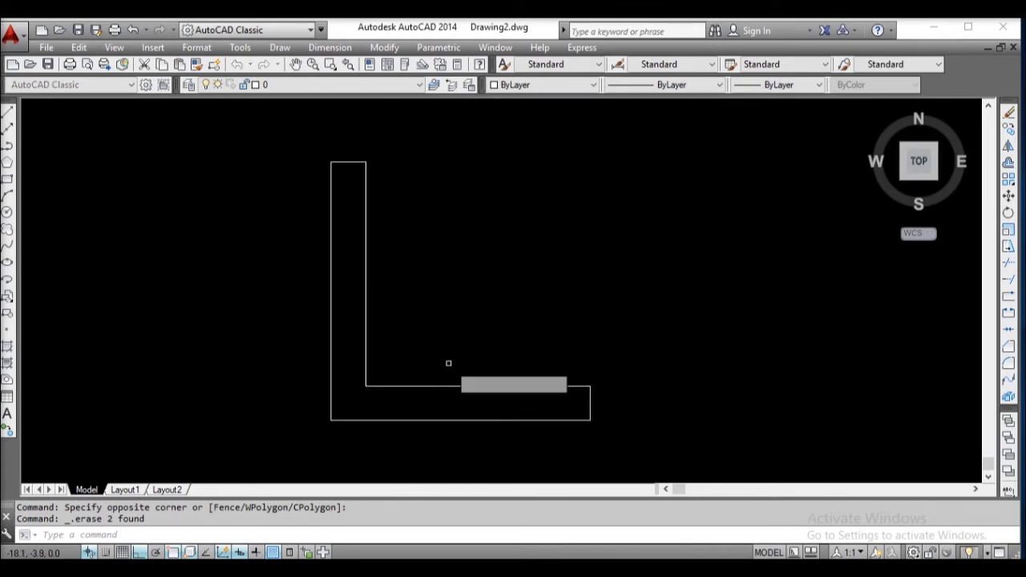
# Step: Fillet the vertical leg's top-right corner and the horizontal leg's end with radius 0.2
pyautogui.write('r')
pyautogui.press('Return')
pyautogui.write('.2')
pyautogui.press('Return')
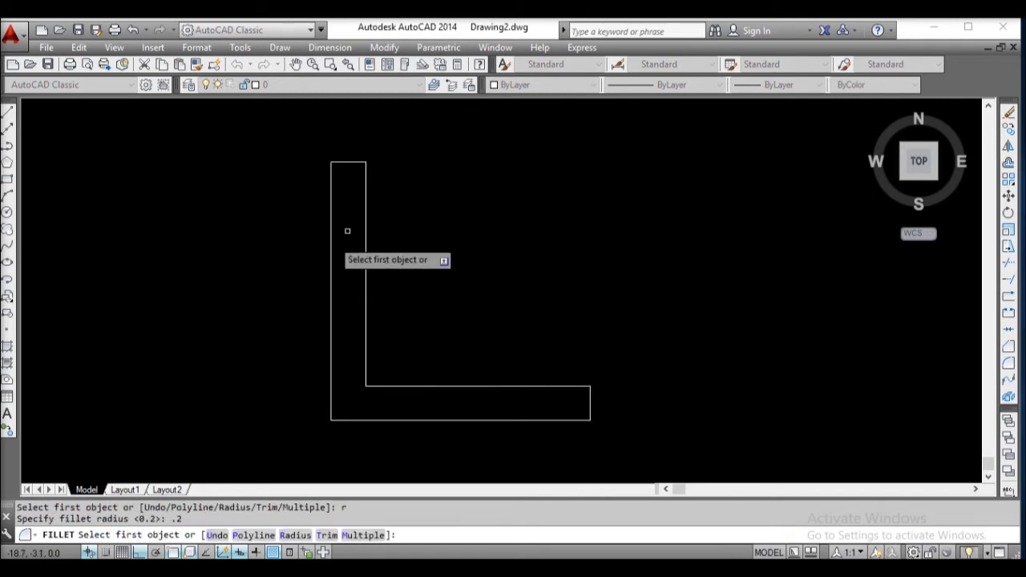
pyautogui.click(359, 163)
pyautogui.click(364, 179)
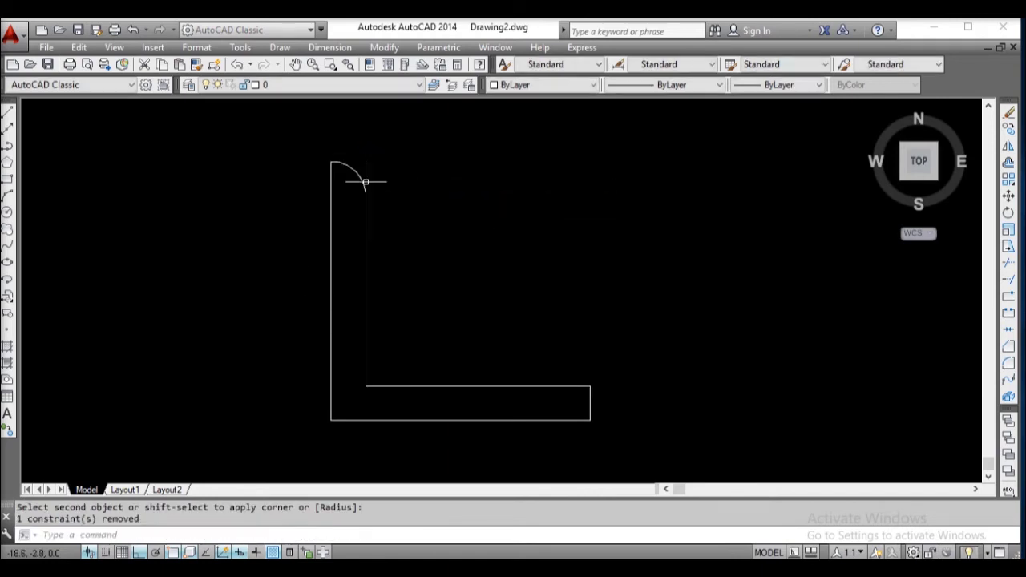
pyautogui.press('Return')
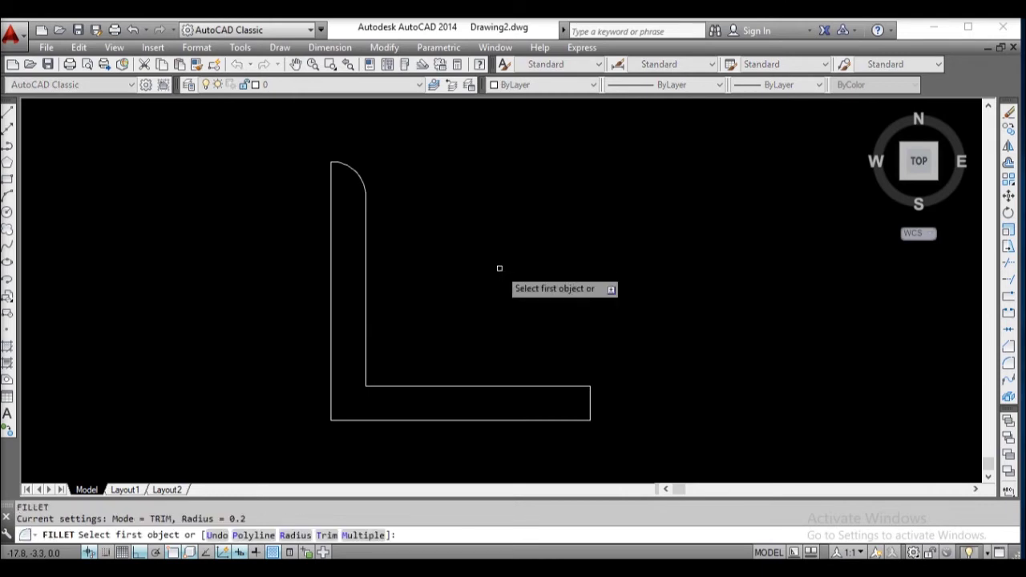
pyautogui.click(571, 386)
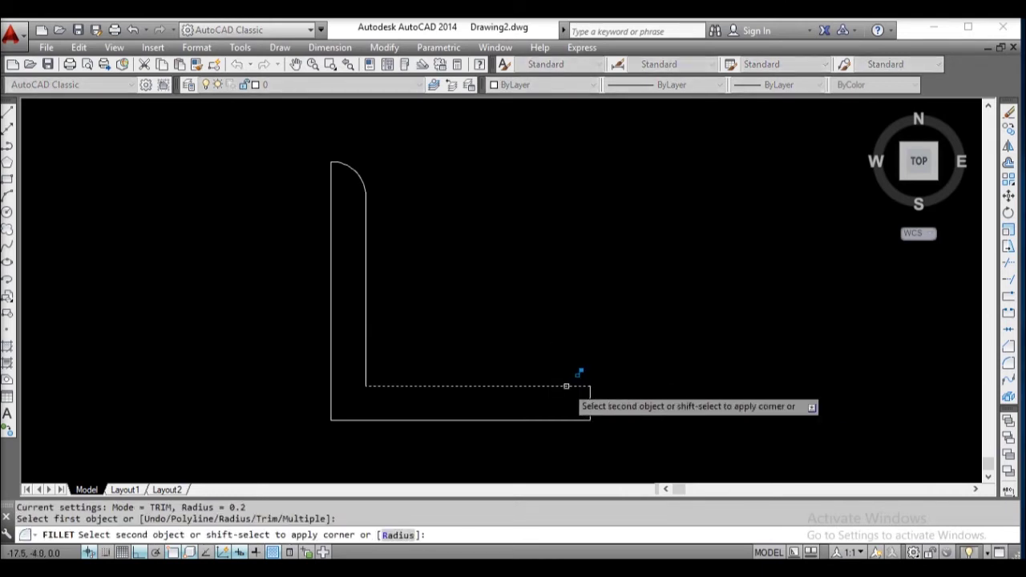
pyautogui.click(590, 407)
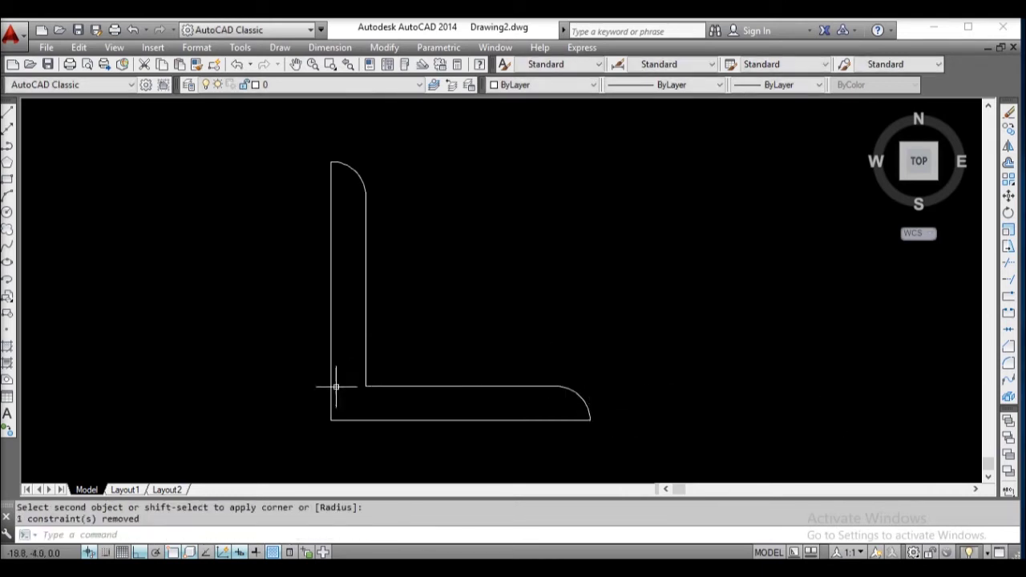
pyautogui.press('Escape')
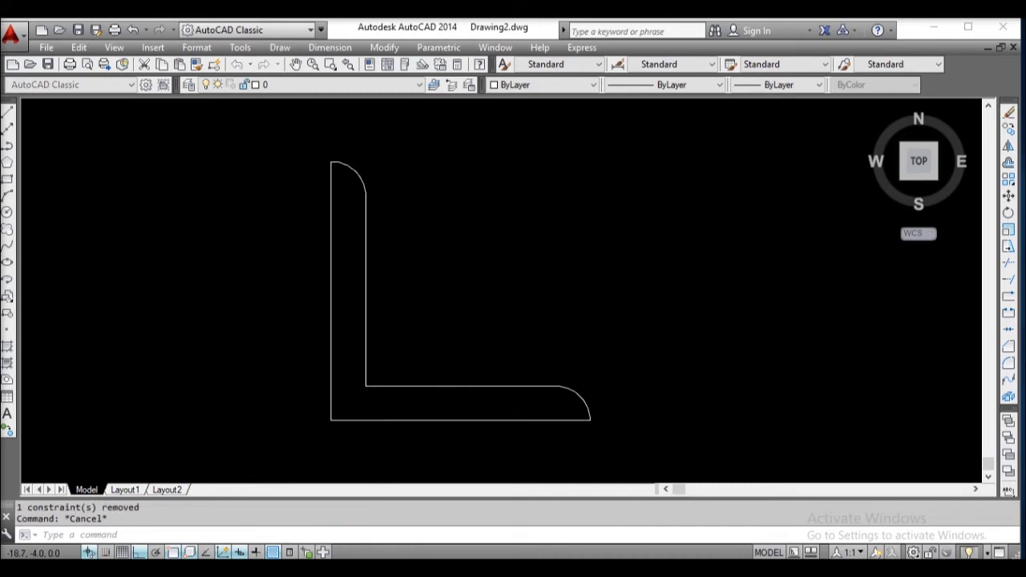
pyautogui.press('Return')
# Step: Round the inner corner between the vertical and horizontal lines with a 0.3 radius fillet
pyautogui.write('r')
pyautogui.press('Return')
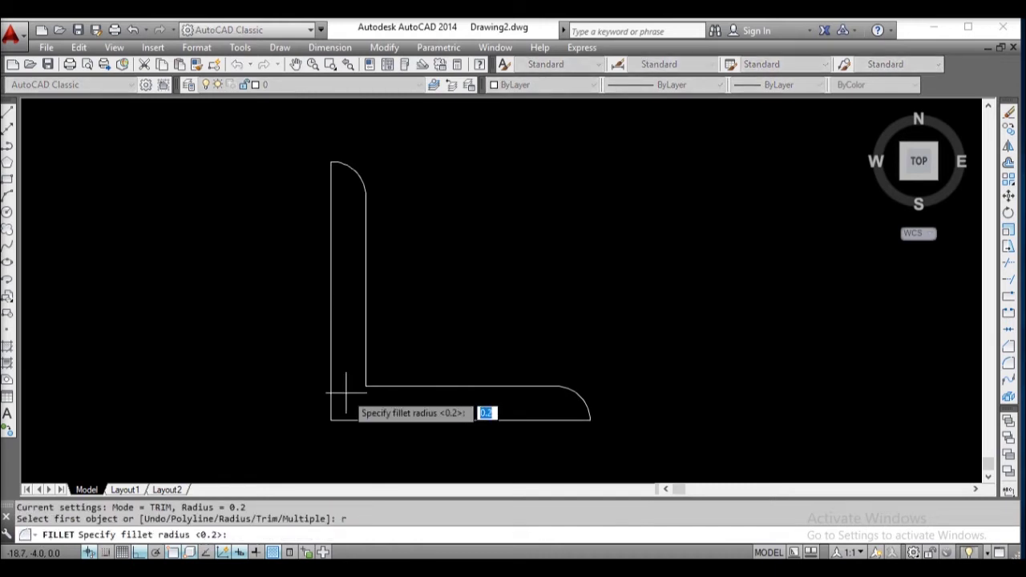
pyautogui.write('1')
pyautogui.write('3')
pyautogui.press('Return')
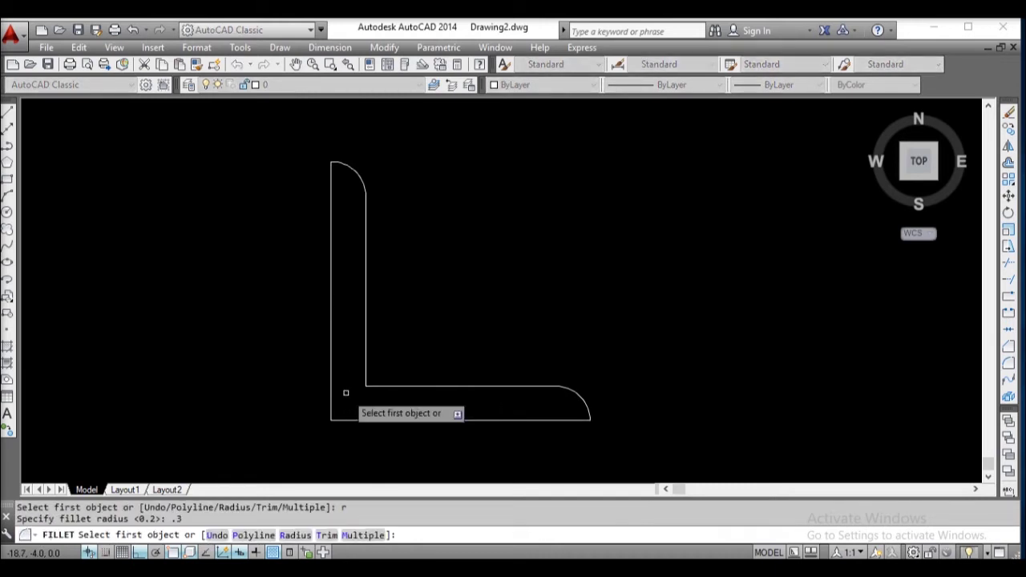
pyautogui.click(368, 352)
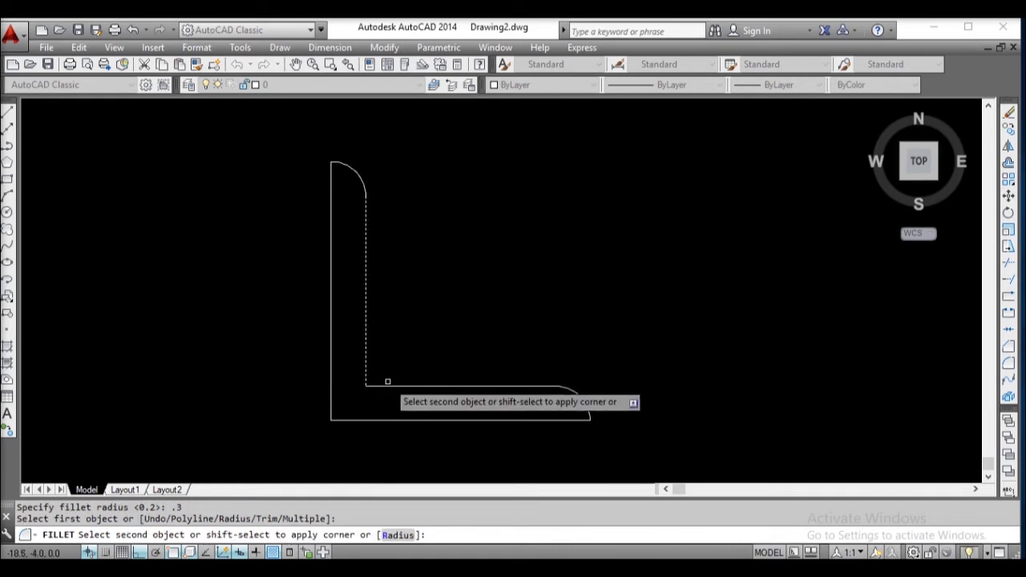
pyautogui.click(394, 383)
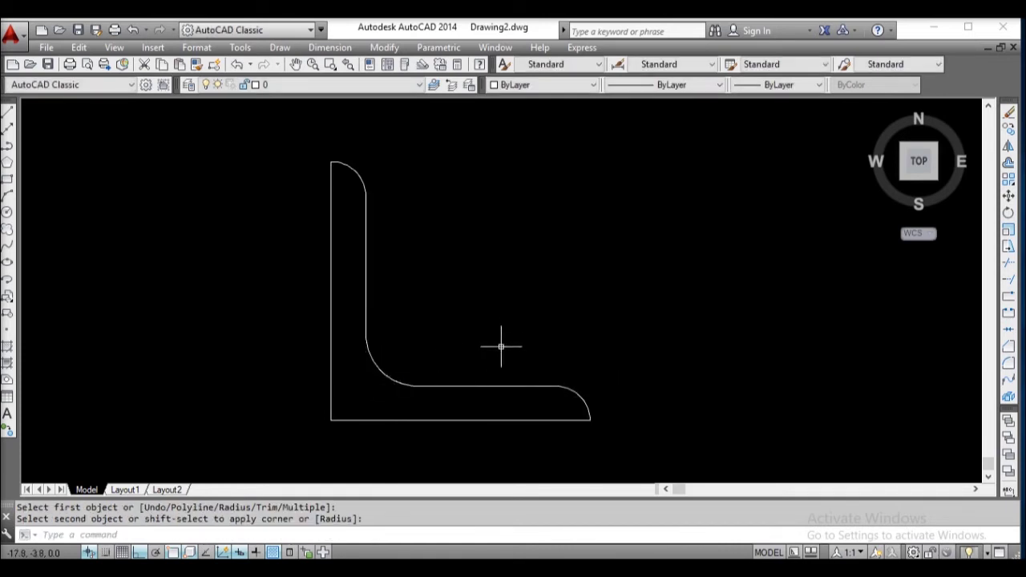
pyautogui.moveTo(490, 345); pyautogui.dragTo(466, 337, button='middle')
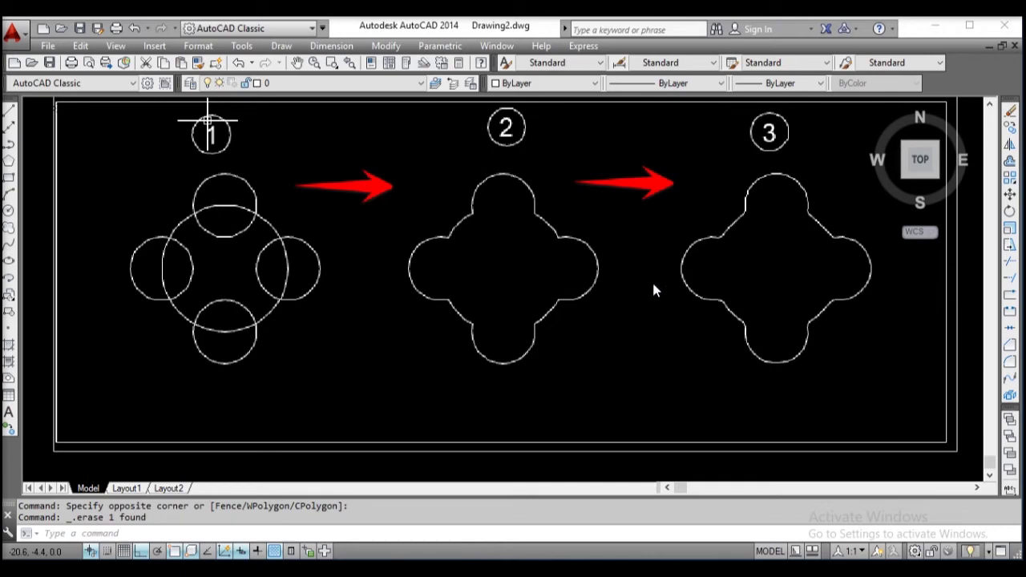
pyautogui.scroll(-8, 652, 288)
pyautogui.moveTo(610, 327); pyautogui.dragTo(454, 214, button='middle')
pyautogui.scroll(5, 454, 216)
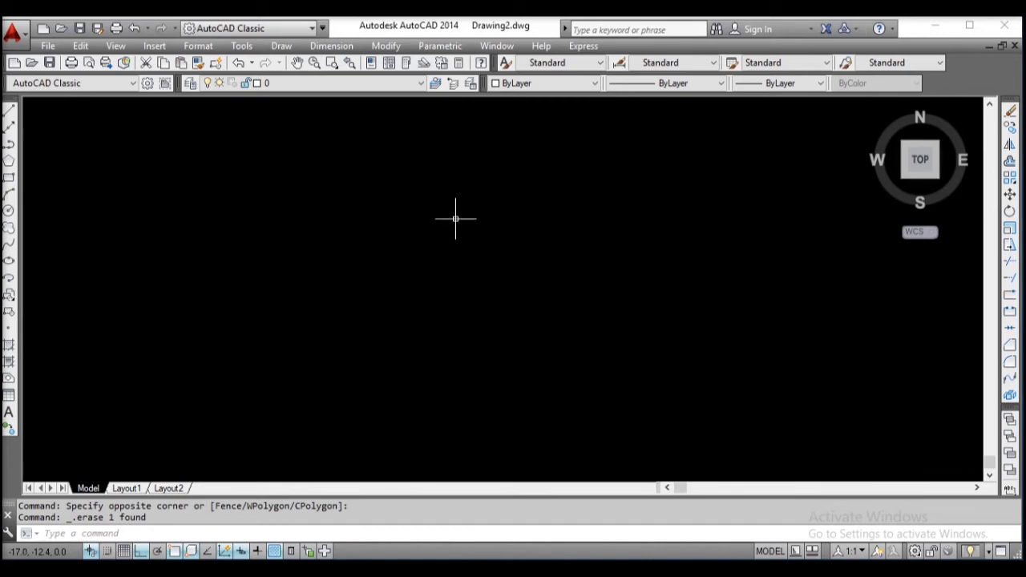
# Step: Draw a circle of diameter 2
pyautogui.press('Return')
pyautogui.click(378, 289)
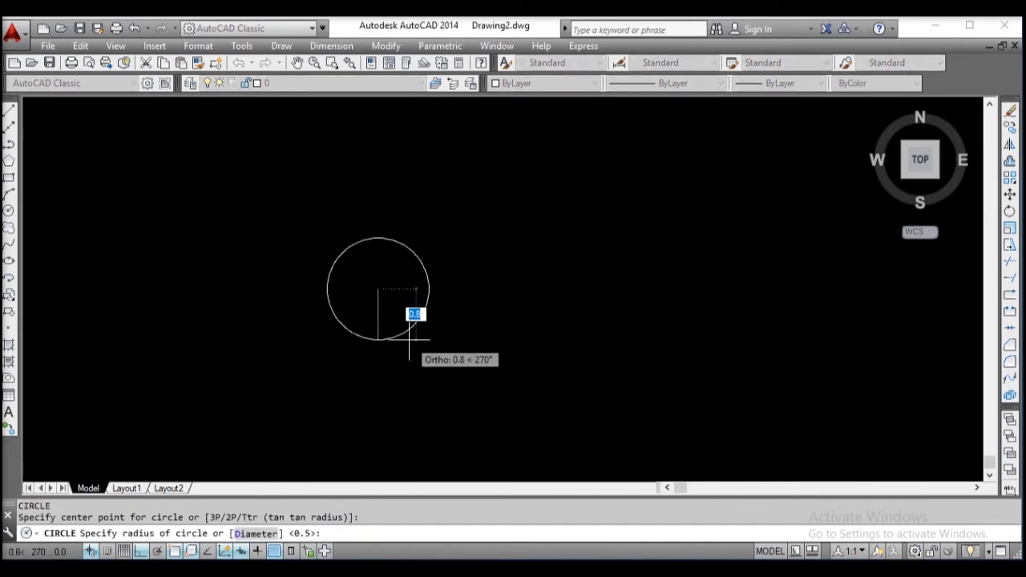
pyautogui.write('d')
pyautogui.press('Return')
pyautogui.write('2')
pyautogui.press('Return')
pyautogui.scroll(2, 408, 295)
pyautogui.scroll(2, 379, 293)
pyautogui.moveTo(380, 291); pyautogui.dragTo(448, 290, button='middle')
# Step: Draw a diameter-1 circle centred on the big circle's right quadrant point
pyautogui.write('c')
pyautogui.press('Return')
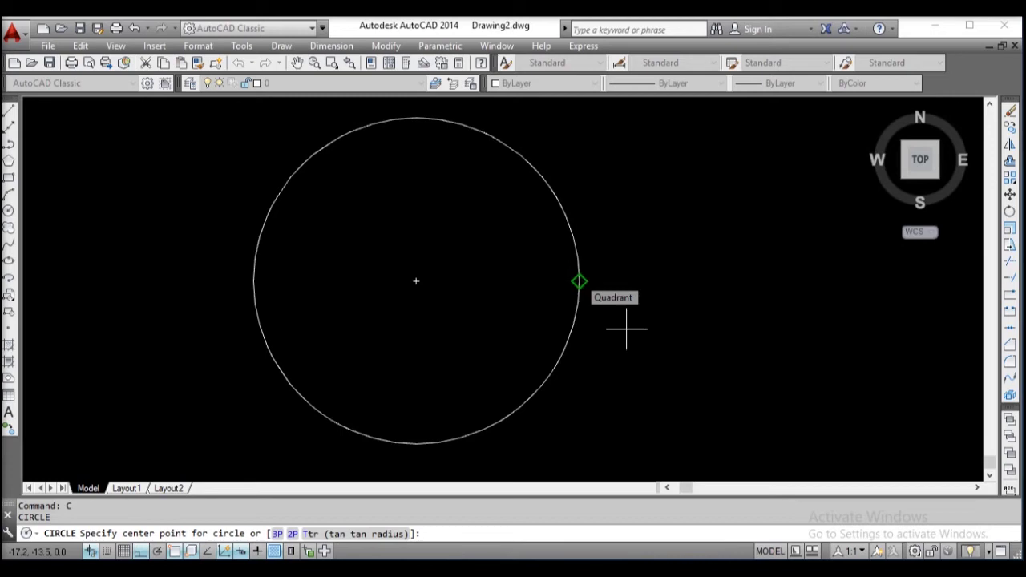
pyautogui.click(579, 281)
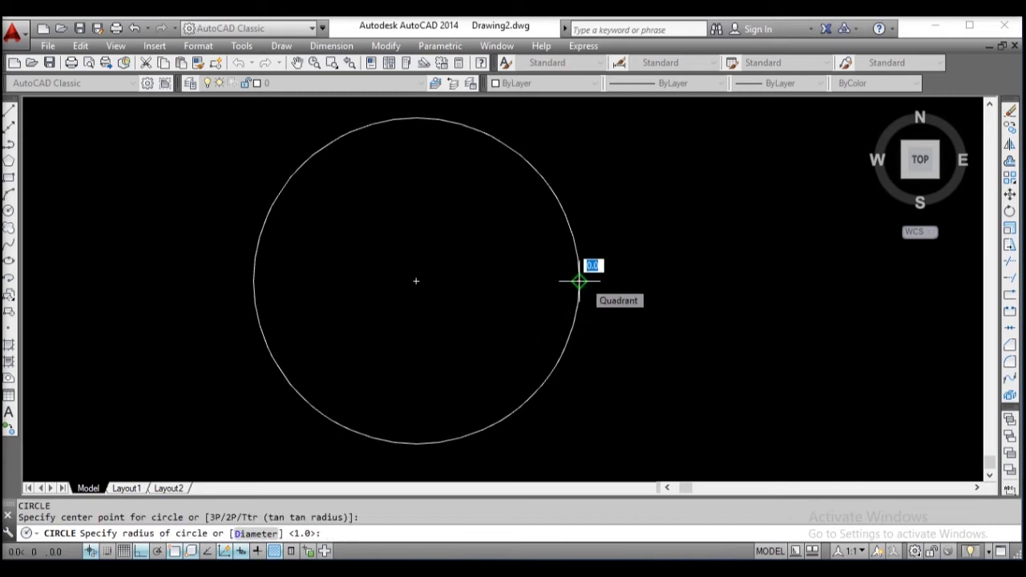
pyautogui.write('d')
pyautogui.press('Return')
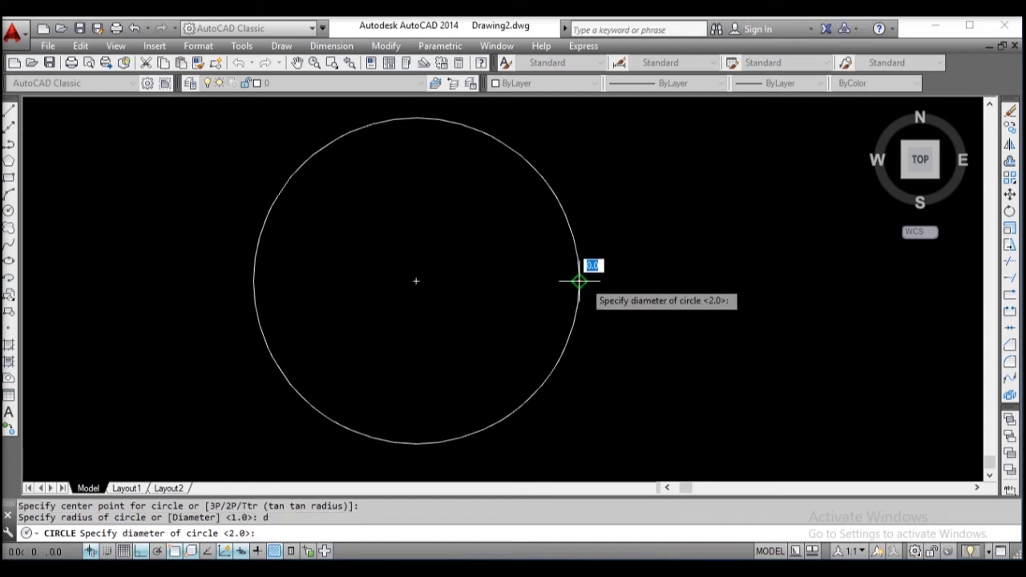
pyautogui.write('1')
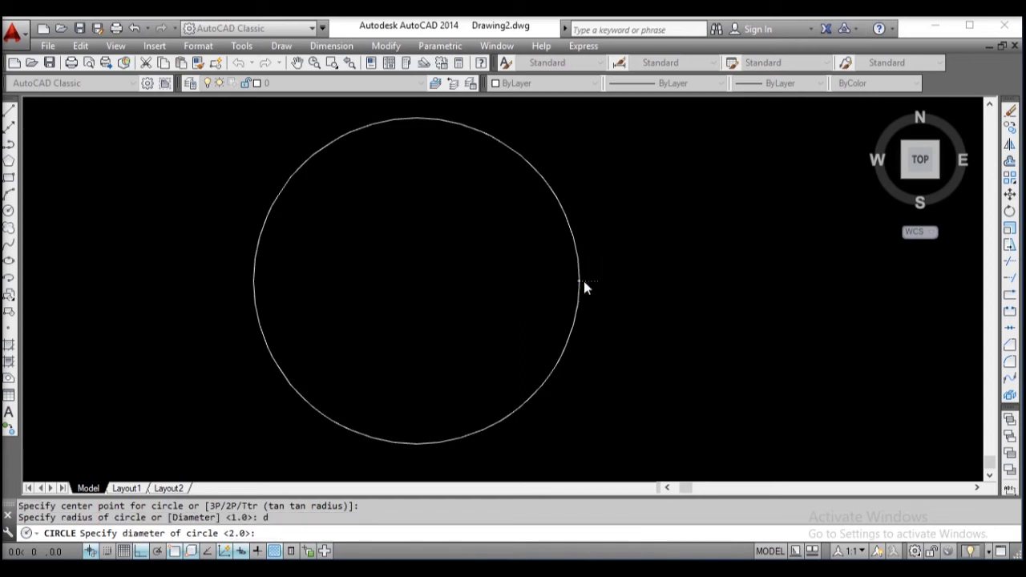
pyautogui.press('Return')
pyautogui.press('Escape')
pyautogui.press('Escape')
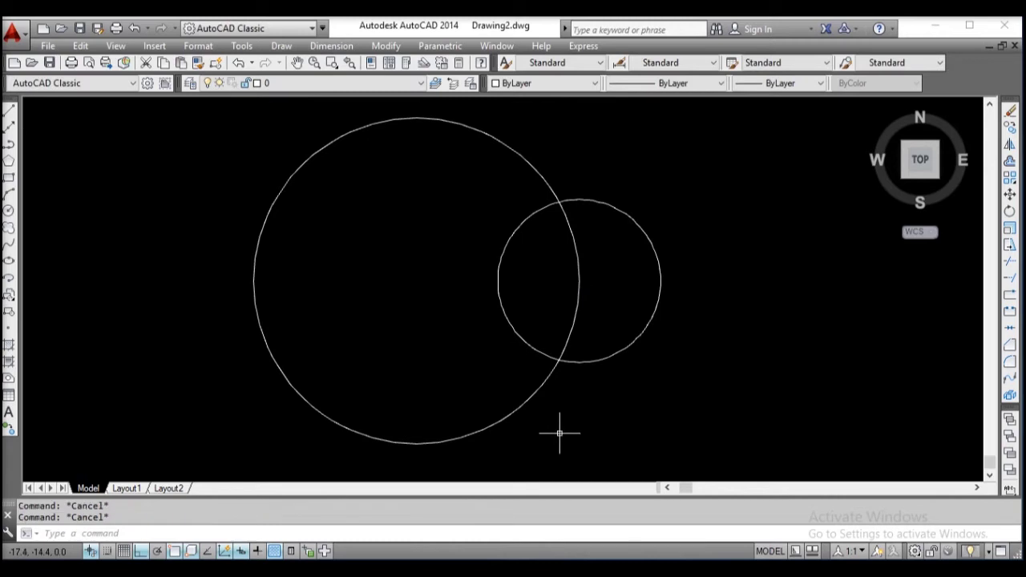
# Step: Add radius-0.5 circles centred on the big circle's top, left and bottom quadrants
pyautogui.write('c')
pyautogui.press('Return')
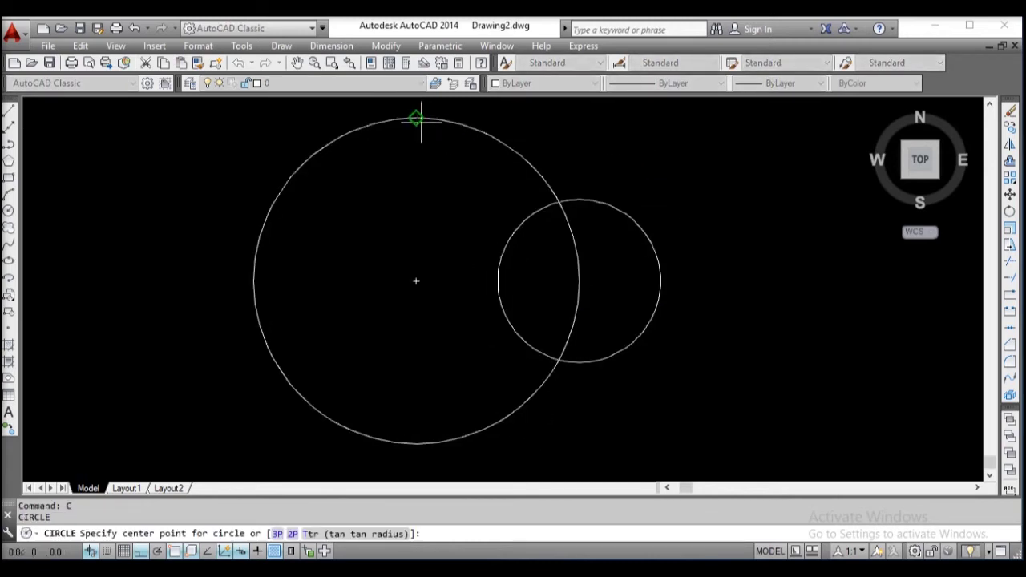
pyautogui.click(420, 121)
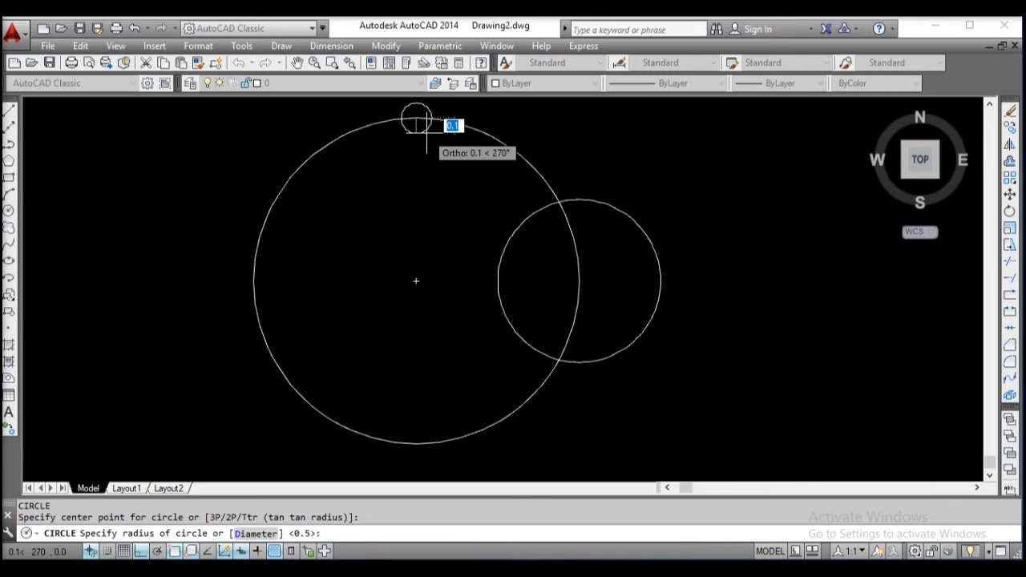
pyautogui.press('Return')
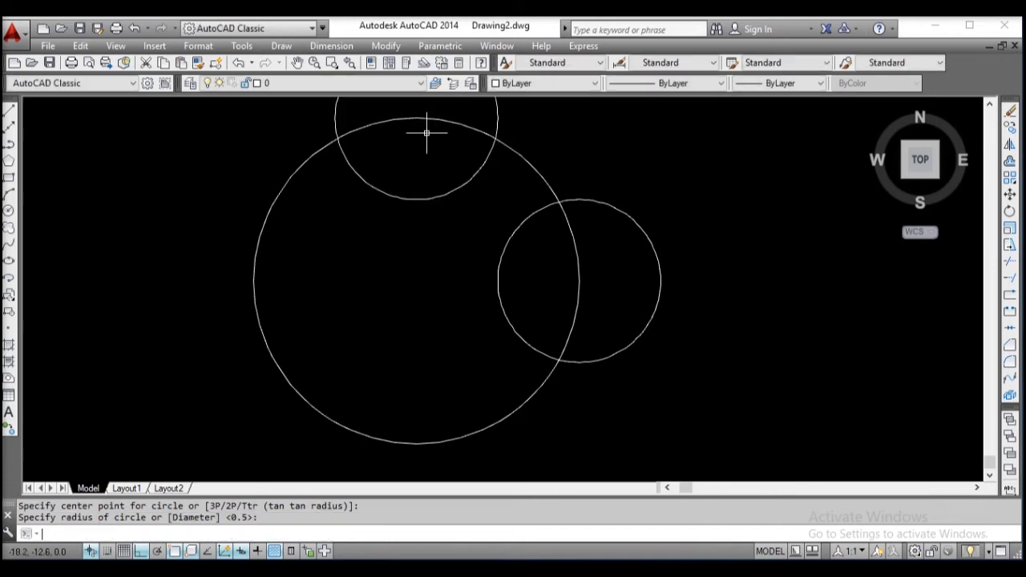
pyautogui.press('Return')
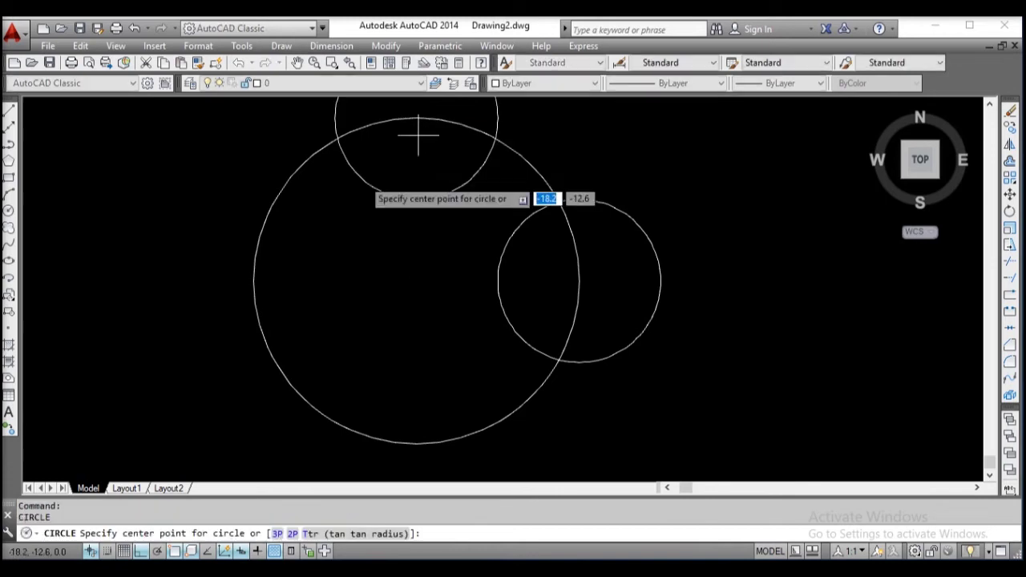
pyautogui.click(250, 281)
pyautogui.press('Return')
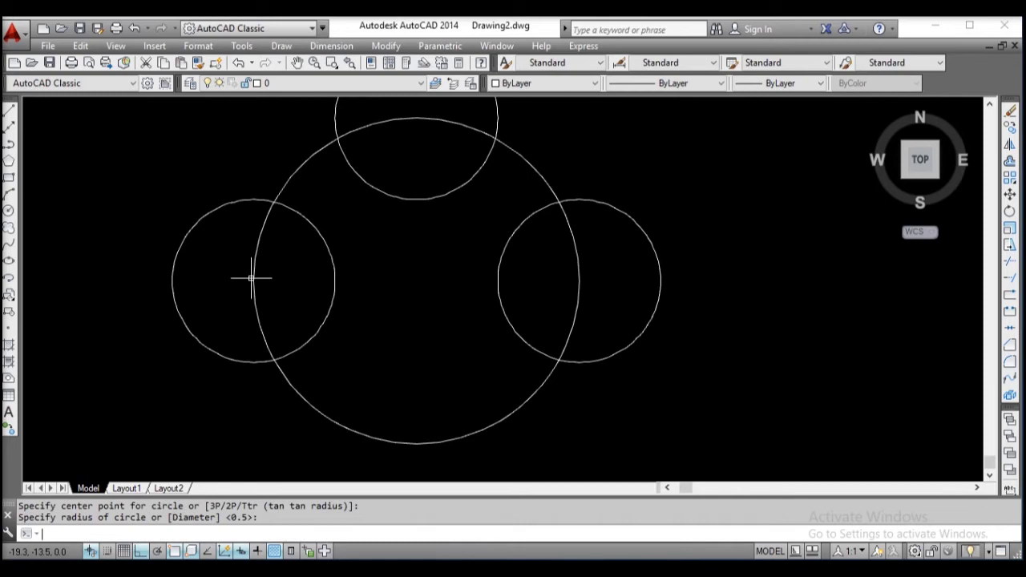
pyautogui.press('Return')
pyautogui.click(416, 444)
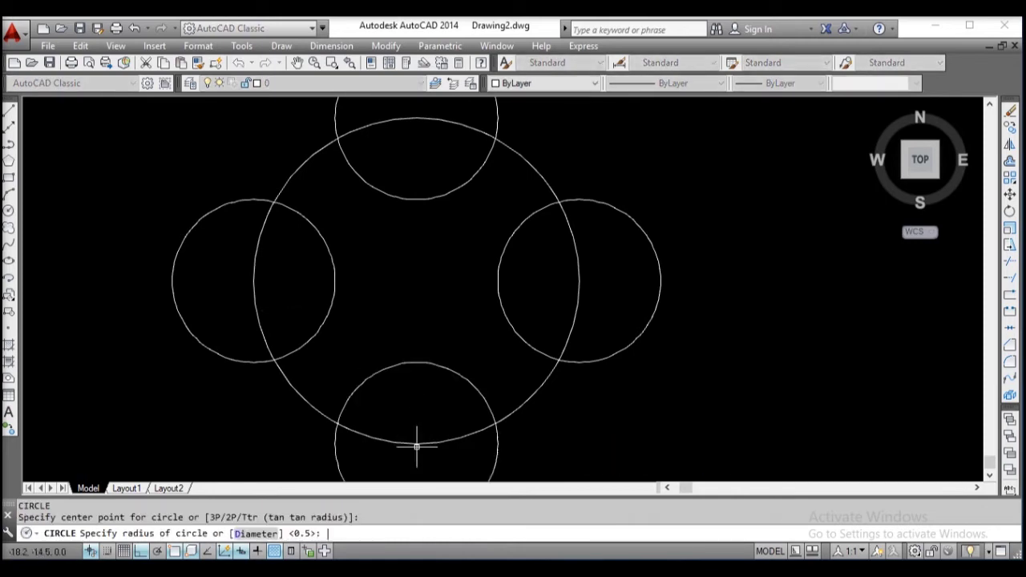
pyautogui.press('Return')
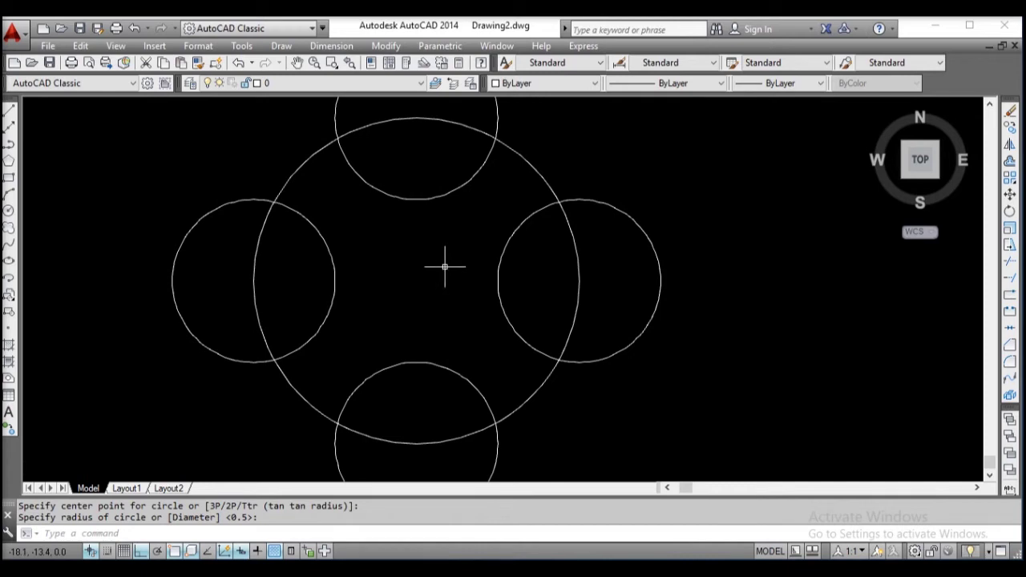
pyautogui.scroll(-2, 445, 267)
pyautogui.moveTo(441, 271); pyautogui.dragTo(347, 277, button='middle')
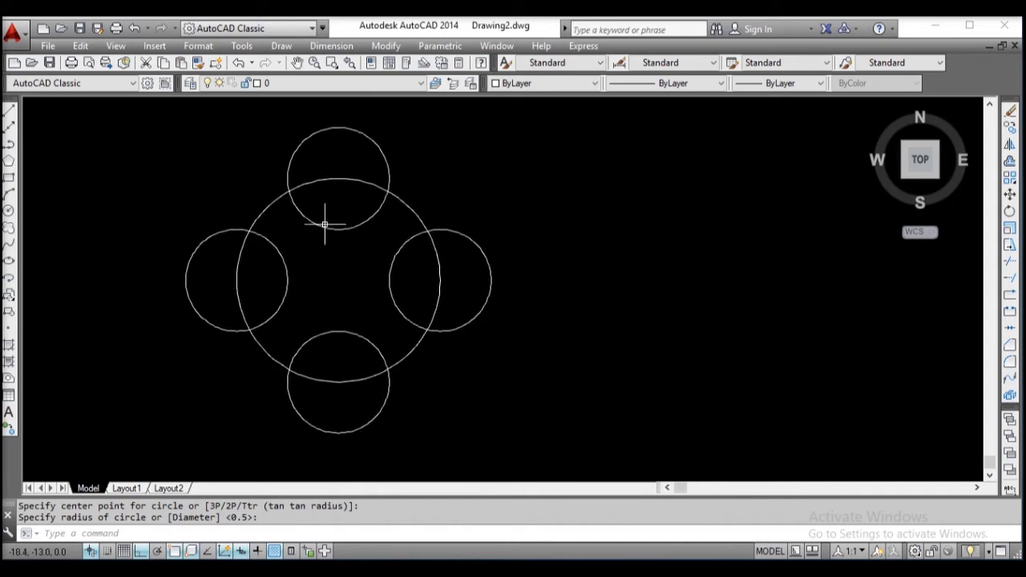
pyautogui.moveTo(329, 222); pyautogui.dragTo(455, 222, button='middle')
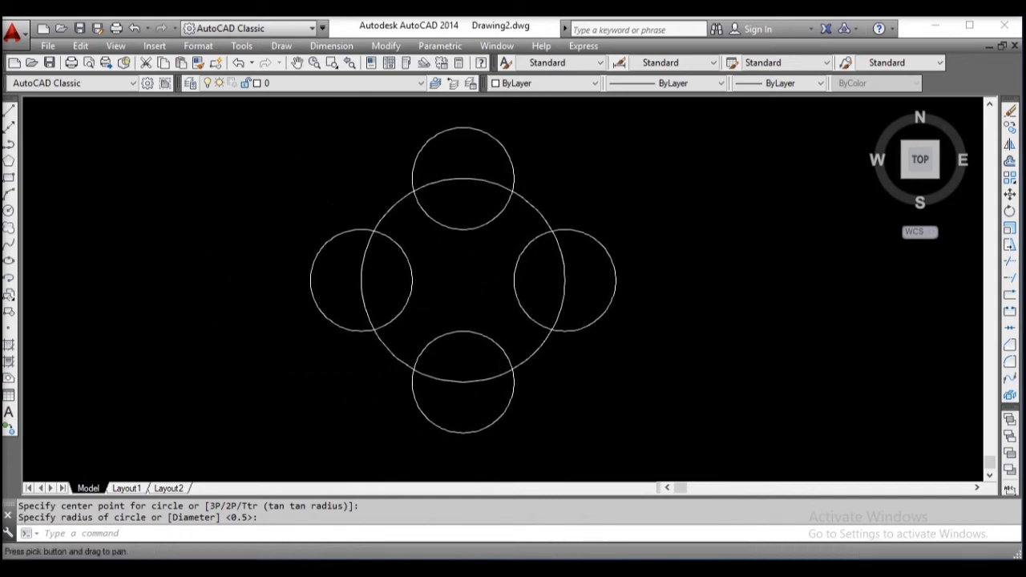
# Step: Start TRIM and select all five circles as cutting edges
pyautogui.write('Tr')
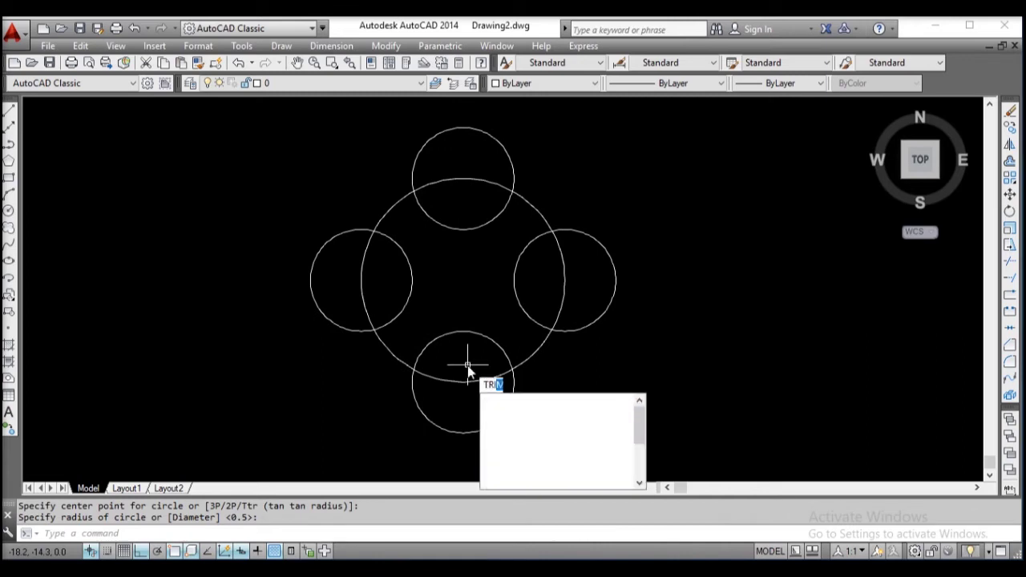
pyautogui.press('Return')
pyautogui.click(252, 110)
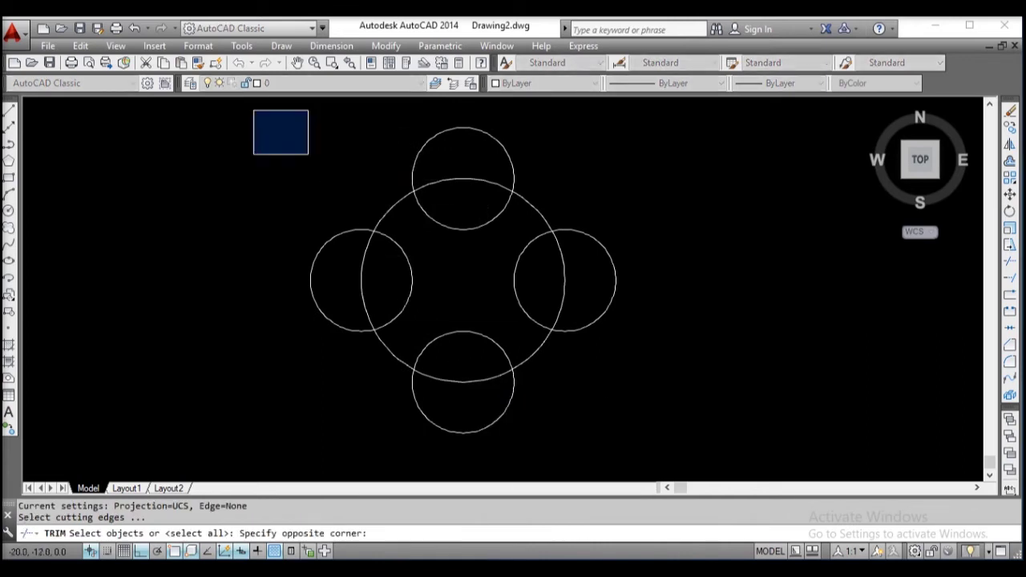
pyautogui.click(673, 448)
pyautogui.press('Return')
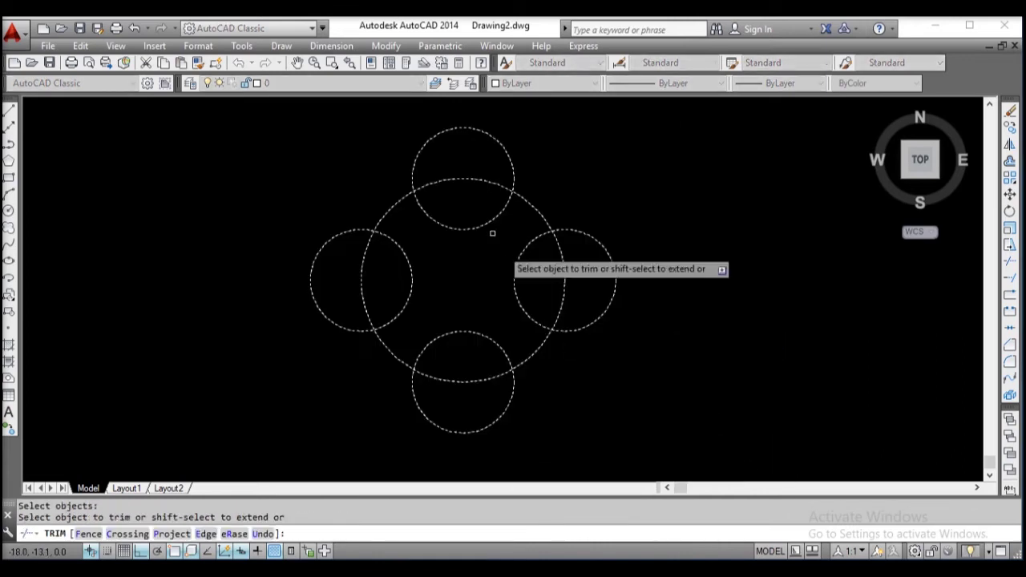
# Step: Trim each overlapping inner arc of the top, left, right and bottom circle junctions
pyautogui.click(451, 160)
pyautogui.click(477, 245)
pyautogui.click(335, 268)
pyautogui.click(430, 294)
pyautogui.click(477, 275)
pyautogui.click(575, 291)
pyautogui.click(431, 309)
pyautogui.click(474, 392)
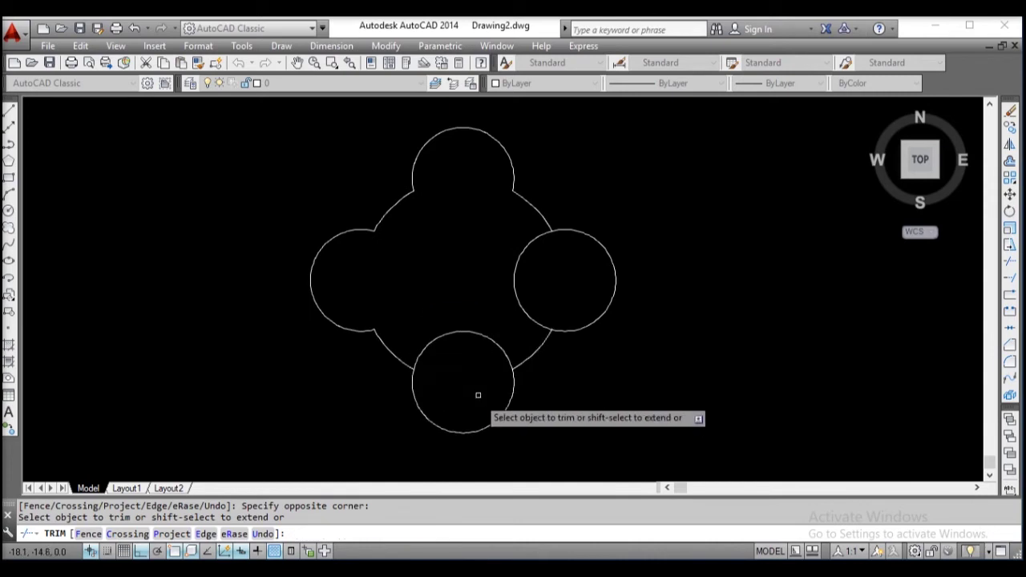
pyautogui.click(464, 332)
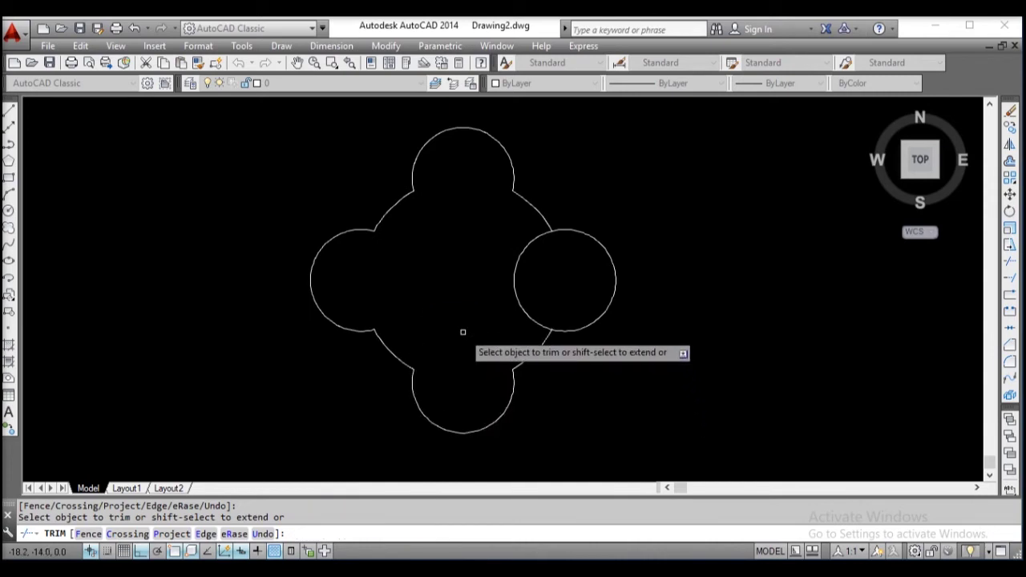
pyautogui.click(512, 289)
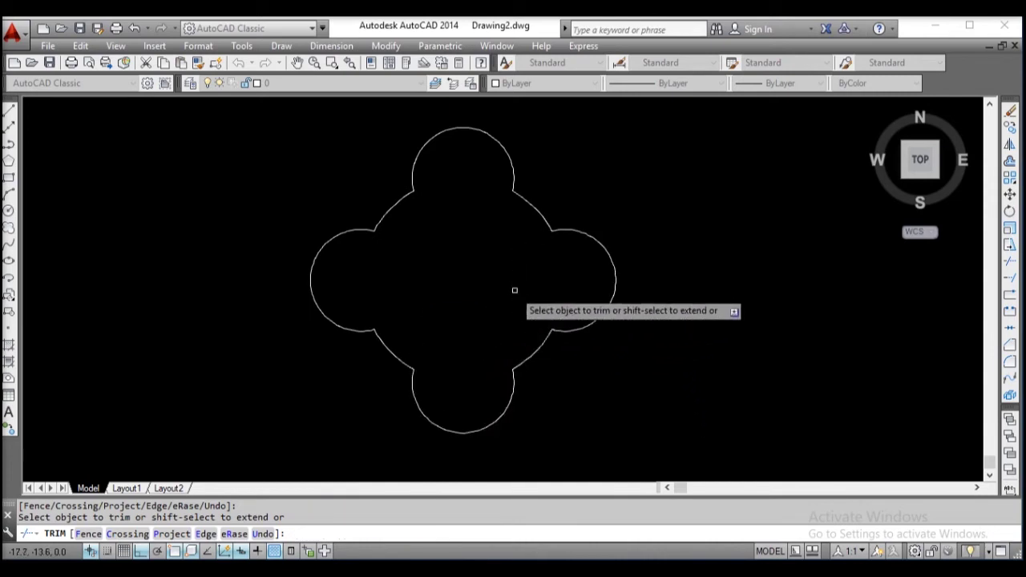
pyautogui.moveTo(487, 291); pyautogui.dragTo(488, 304, button='middle')
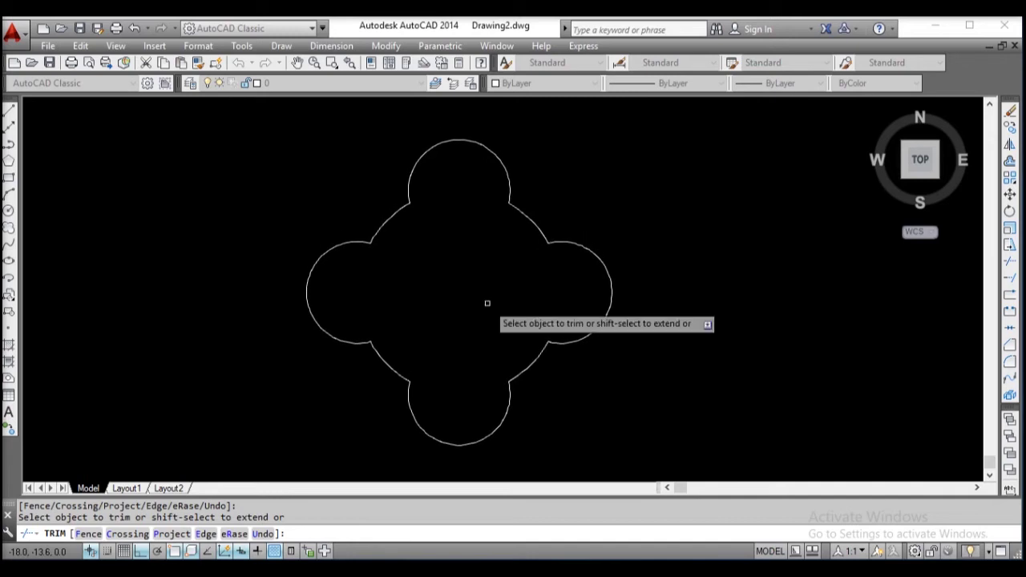
pyautogui.press('Escape')
# Step: Set the fillet radius to 0.6 and round the upper-left diagonal into the left and top lobes
pyautogui.write('f')
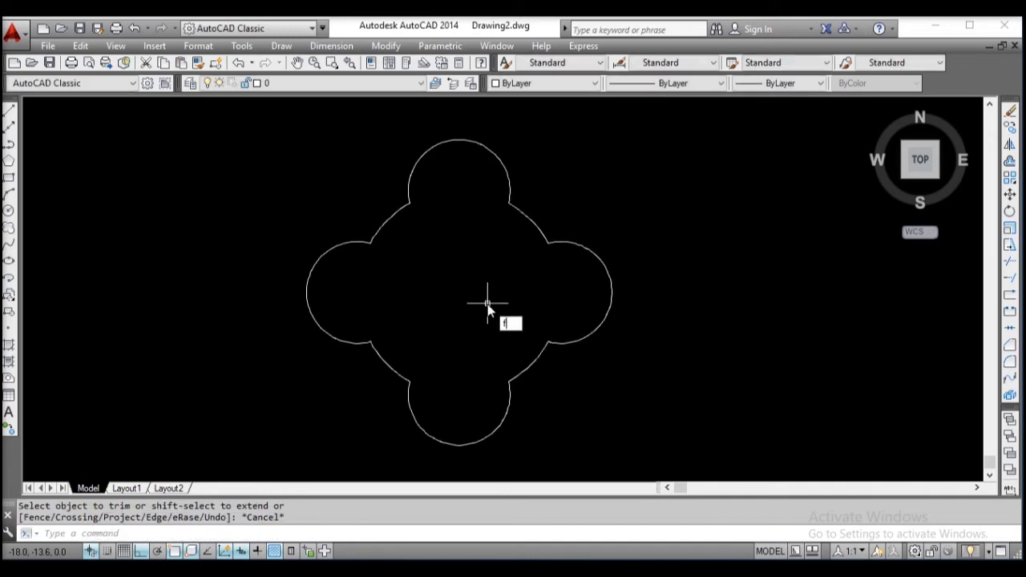
pyautogui.press('Return')
pyautogui.write('r')
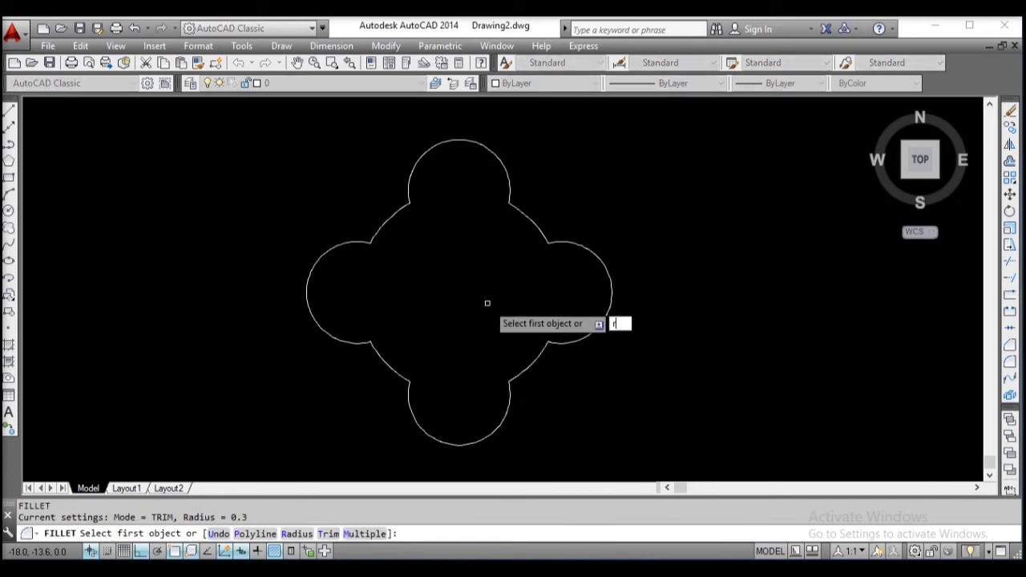
pyautogui.press('Return')
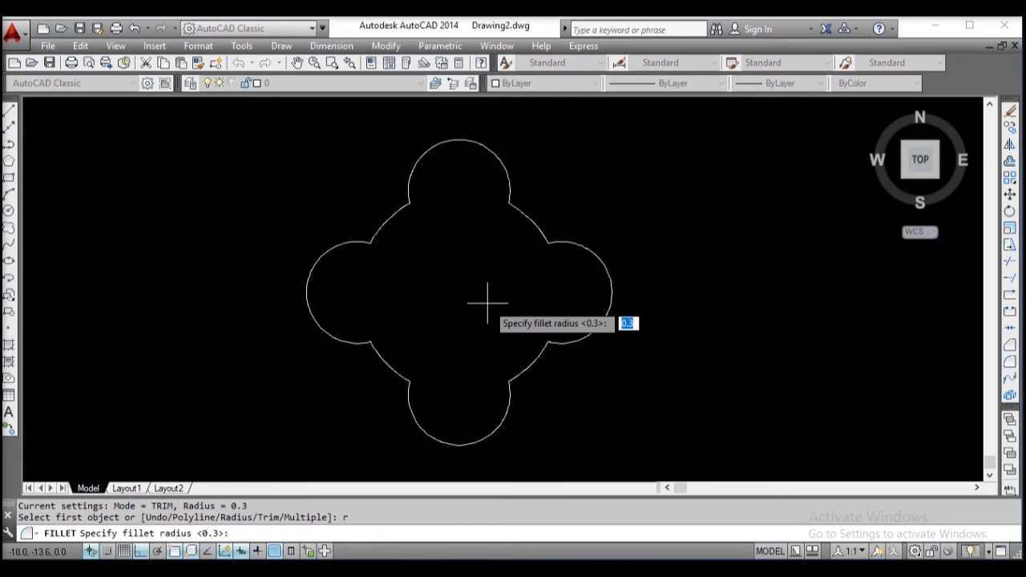
pyautogui.write('1')
pyautogui.write('6')
pyautogui.press('Return')
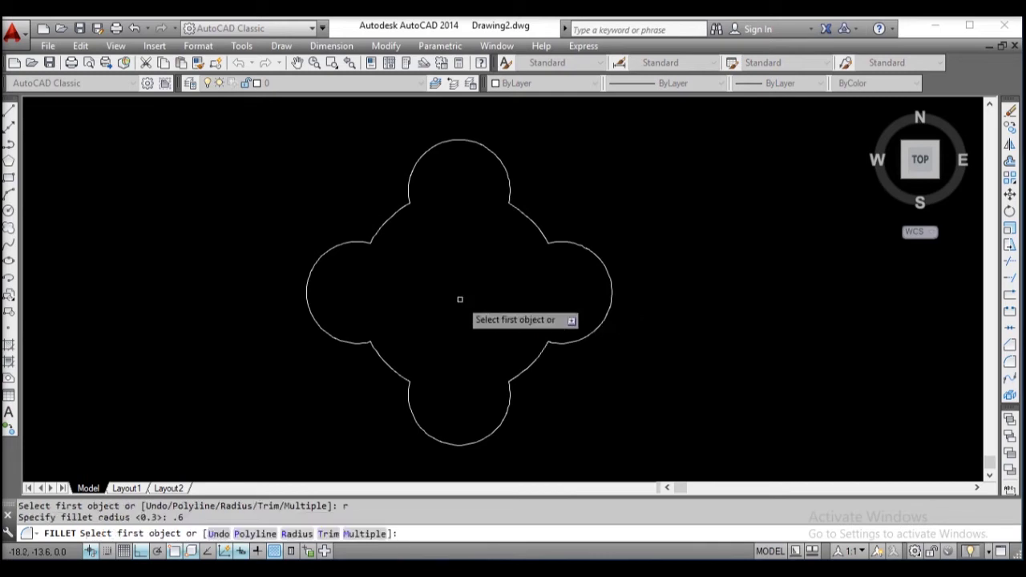
pyautogui.click(356, 241)
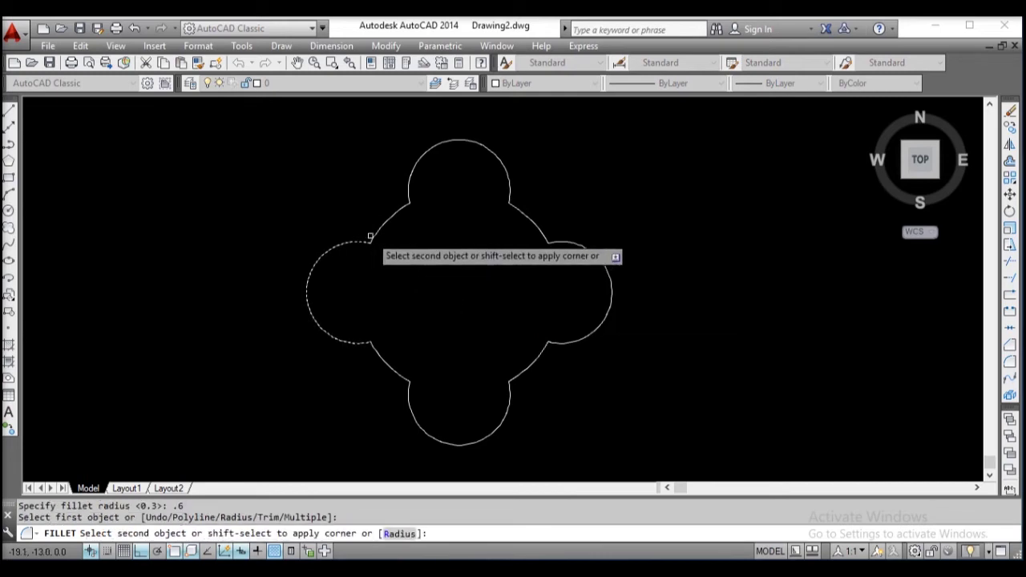
pyautogui.click(380, 230)
pyautogui.press('Return')
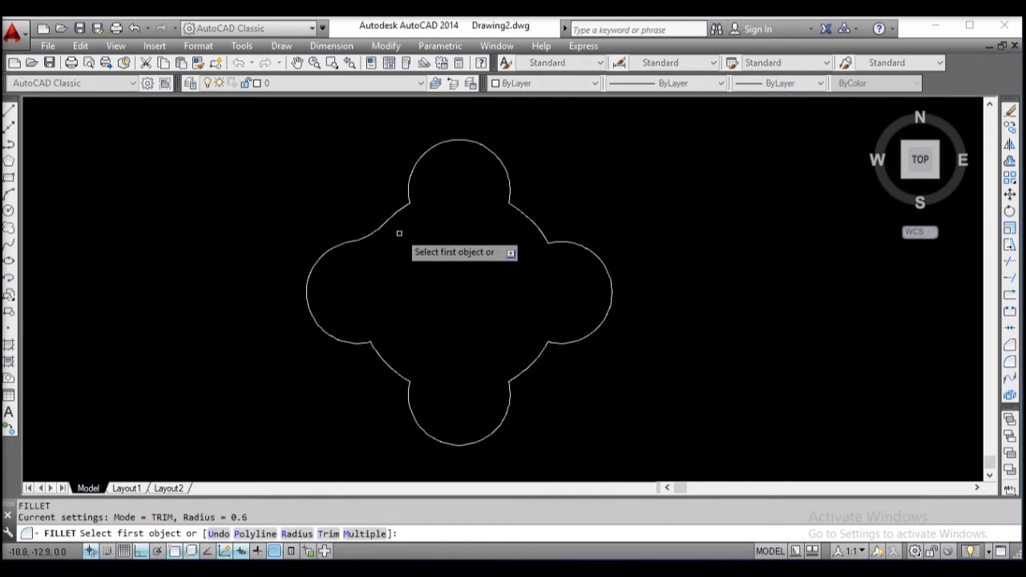
pyautogui.click(405, 206)
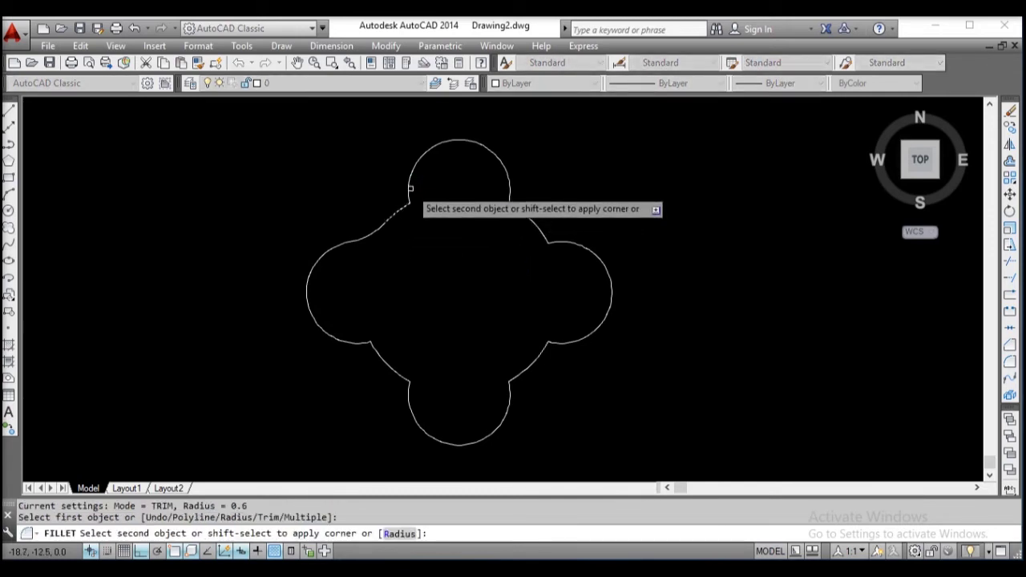
pyautogui.click(411, 191)
# Step: Round the upper-right and lower-right diagonals into the top, right and bottom lobes
pyautogui.press('Return')
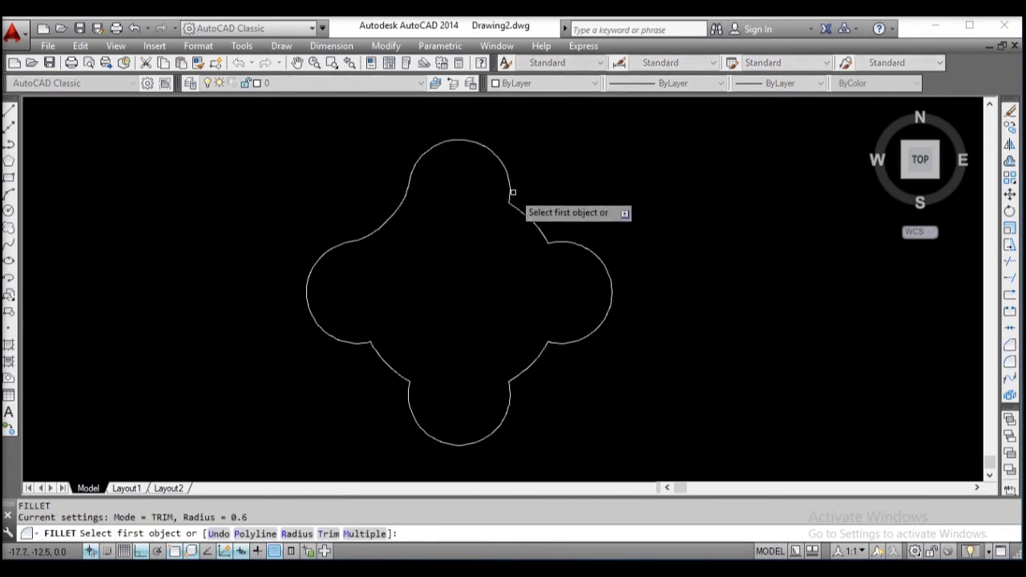
pyautogui.click(517, 191)
pyautogui.click(519, 209)
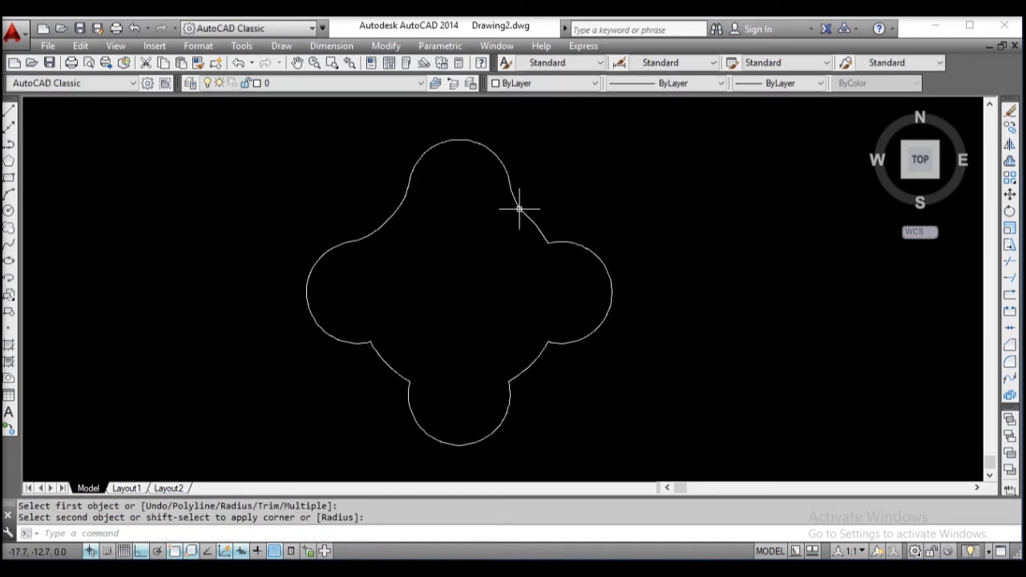
pyautogui.press('Return')
pyautogui.click(542, 232)
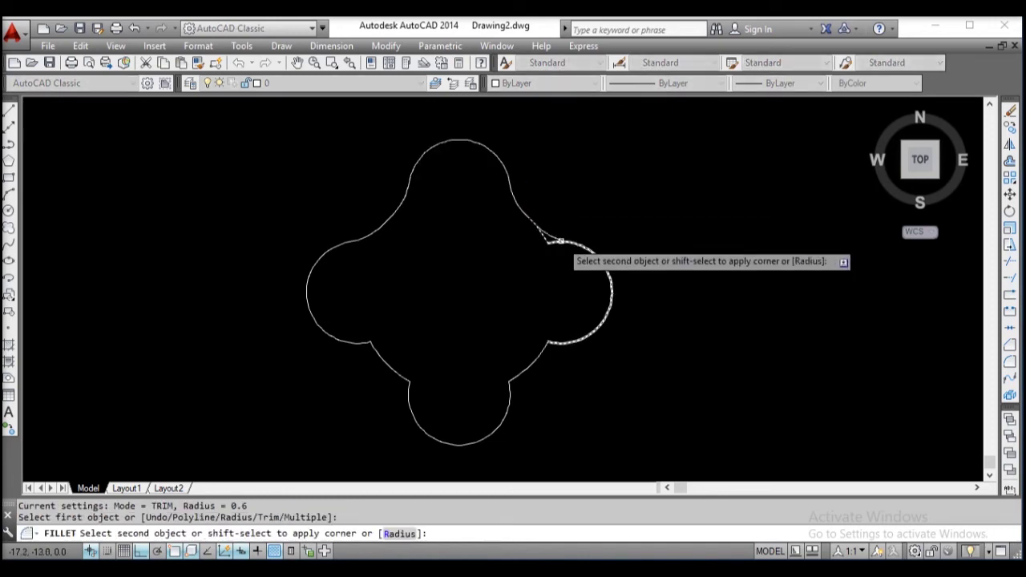
pyautogui.click(559, 239)
pyautogui.press('Return')
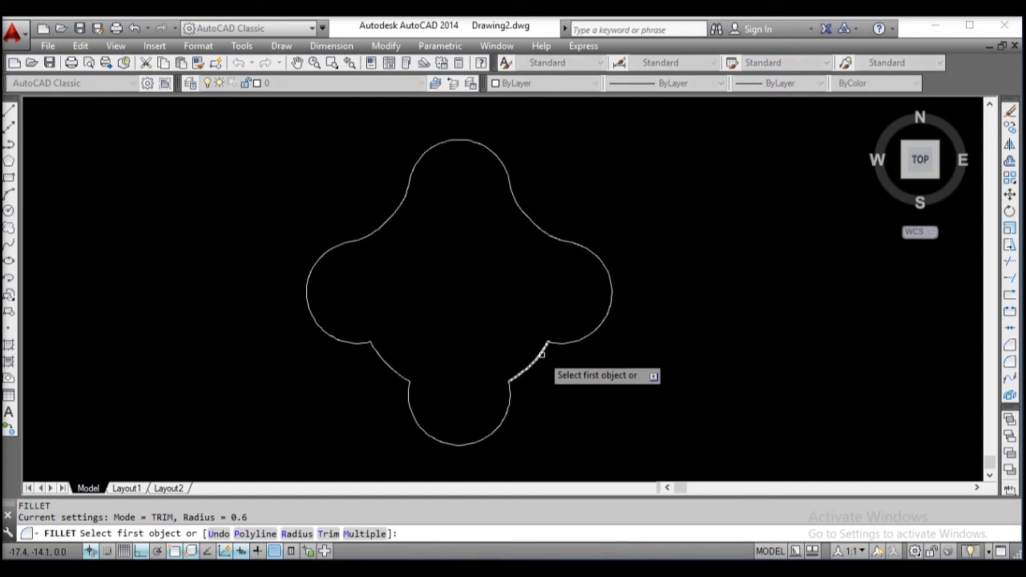
pyautogui.click(539, 352)
pyautogui.click(573, 328)
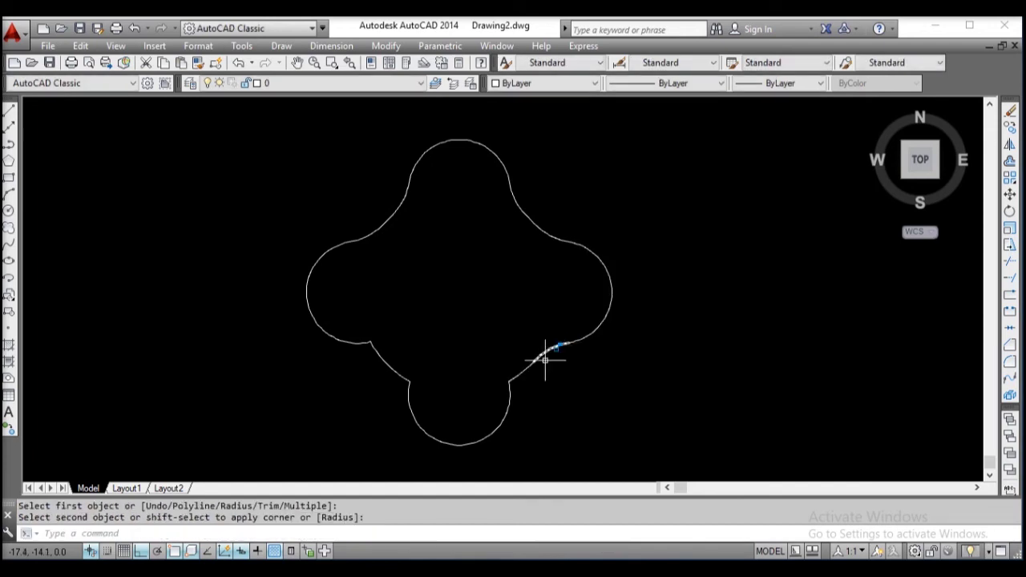
pyautogui.press('Return')
pyautogui.click(511, 393)
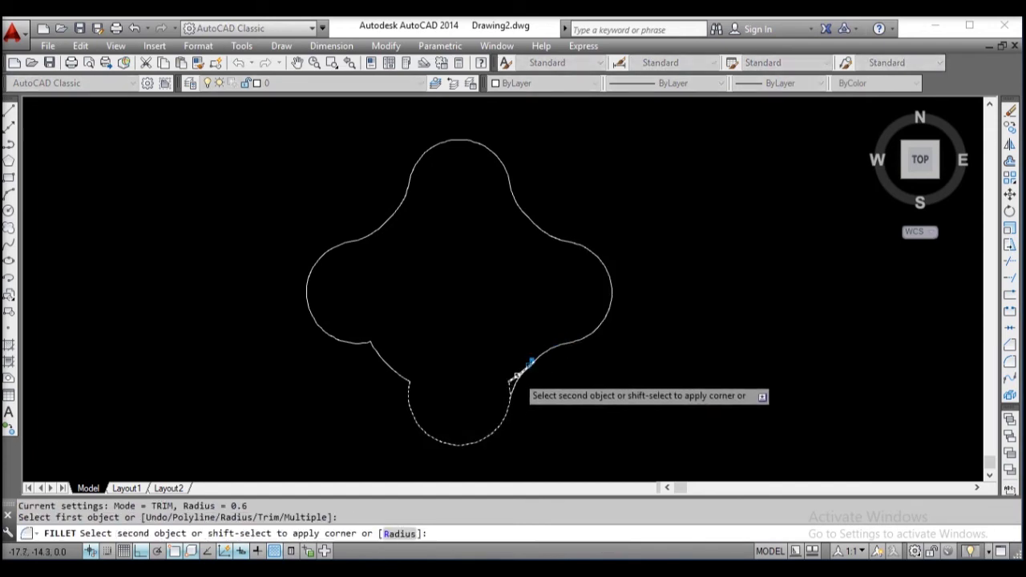
pyautogui.click(520, 363)
# Step: Round the last two corners where the lower-left diagonal meets the bottom and left lobes
pyautogui.press('Return')
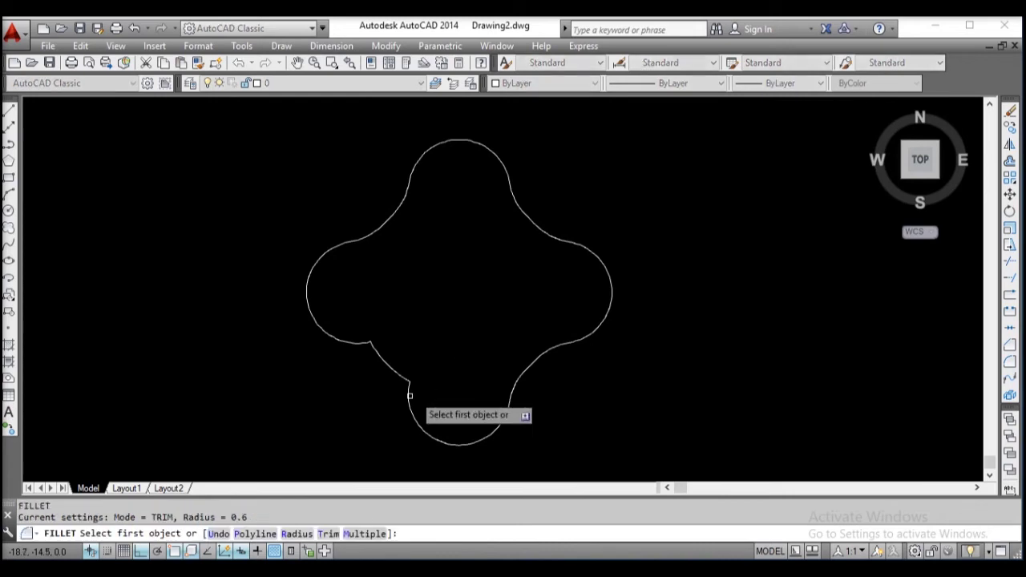
pyautogui.click(405, 379)
pyautogui.click(403, 378)
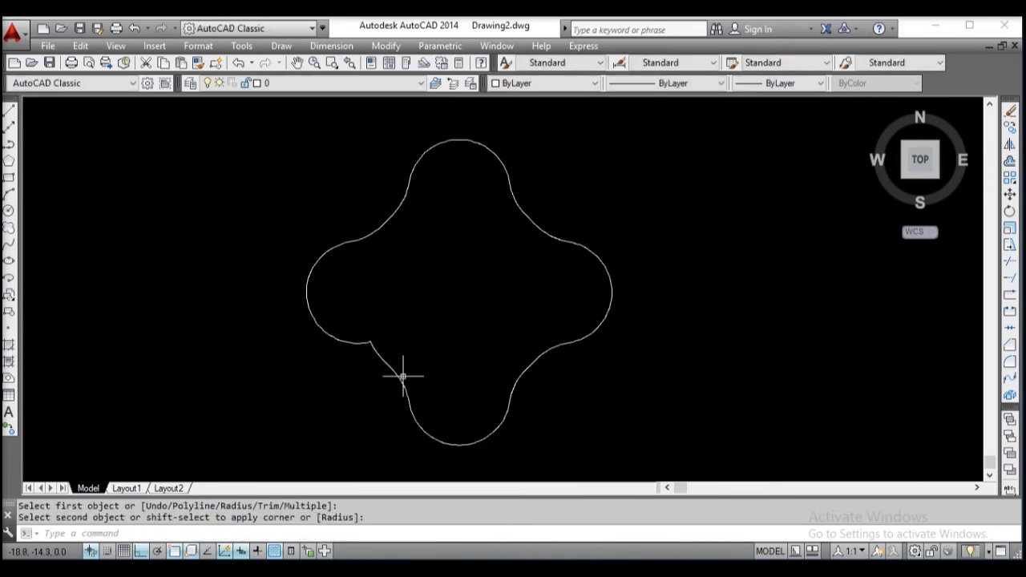
pyautogui.press('Return')
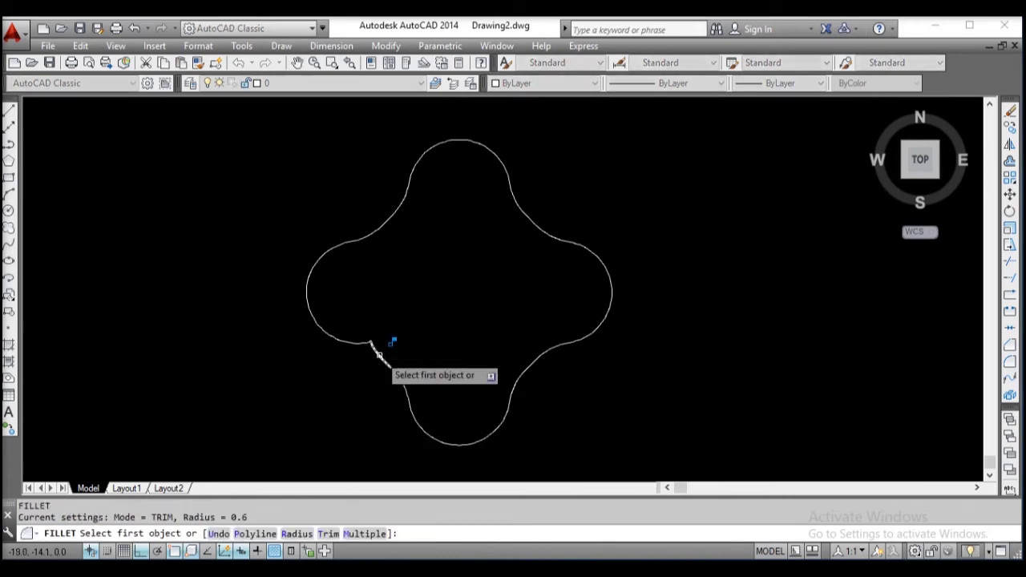
pyautogui.click(364, 345)
pyautogui.click(359, 347)
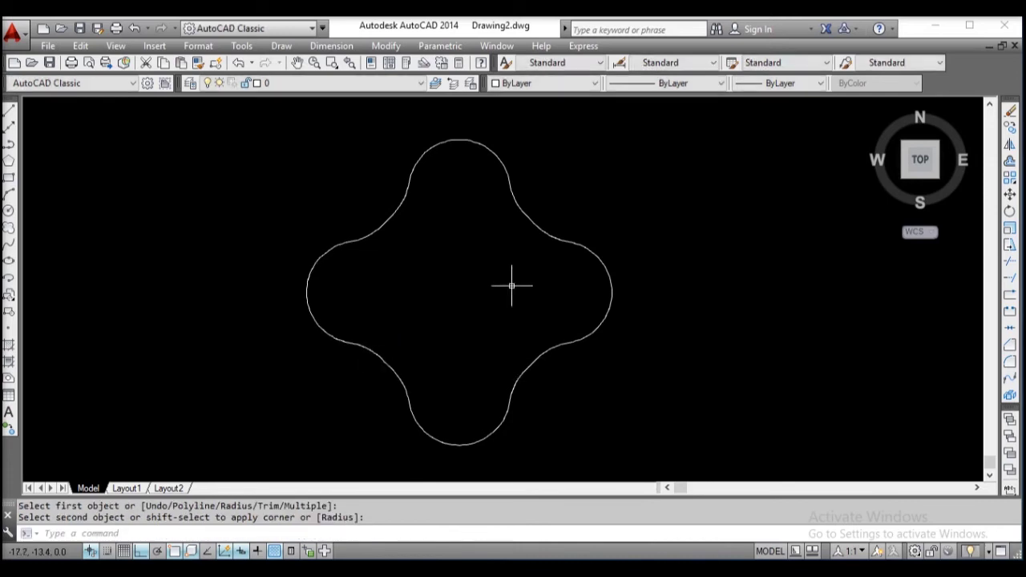
pyautogui.scroll(-4, 561, 188)
pyautogui.moveTo(561, 165)
pyautogui.mouseDown(button='middle')
pyautogui.moveTo(425, 373)
pyautogui.moveTo(429, 411)
pyautogui.mouseUp(button='middle')
pyautogui.scroll(6, 497, 177)
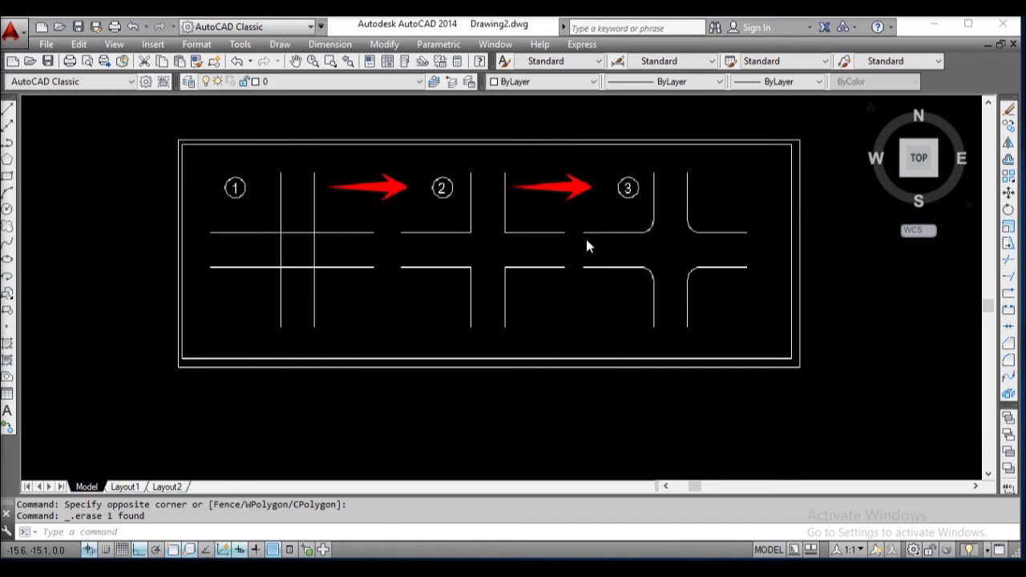
# Step: Zoom out and pan the finished example off-screen to reach blank drawing space
pyautogui.scroll(-8, 545, 234)
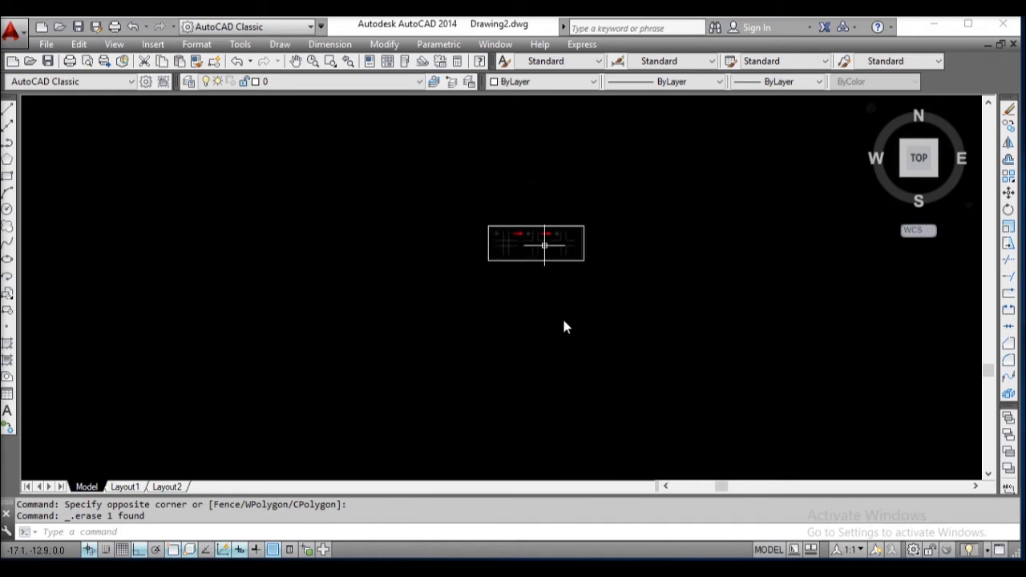
pyautogui.moveTo(516, 101); pyautogui.dragTo(460, 103, button='middle')
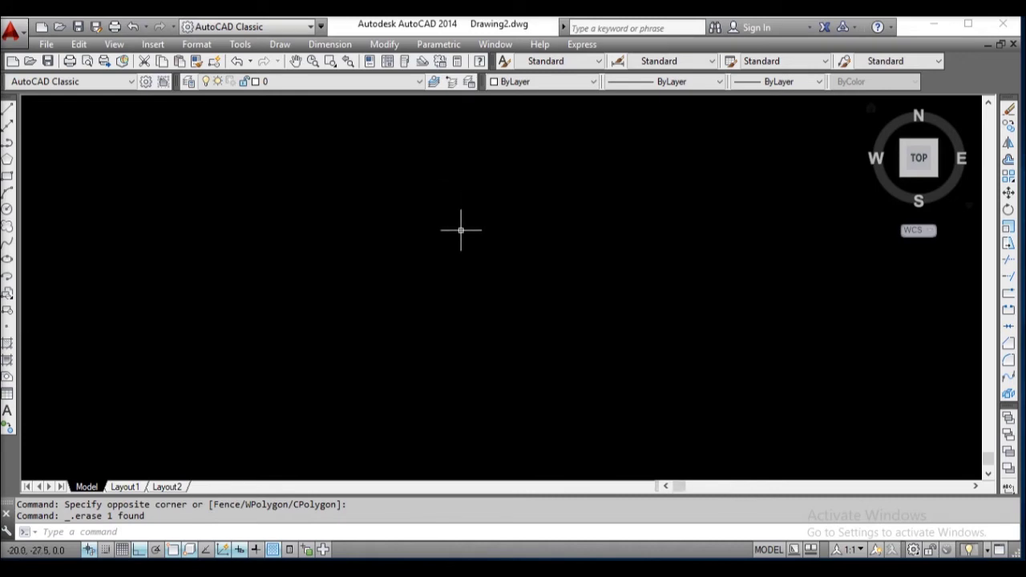
# Step: Draw a 5-unit horizontal line and offset a parallel copy 0.6 below it
pyautogui.write('l')
pyautogui.press('Return')
pyautogui.click(240, 242)
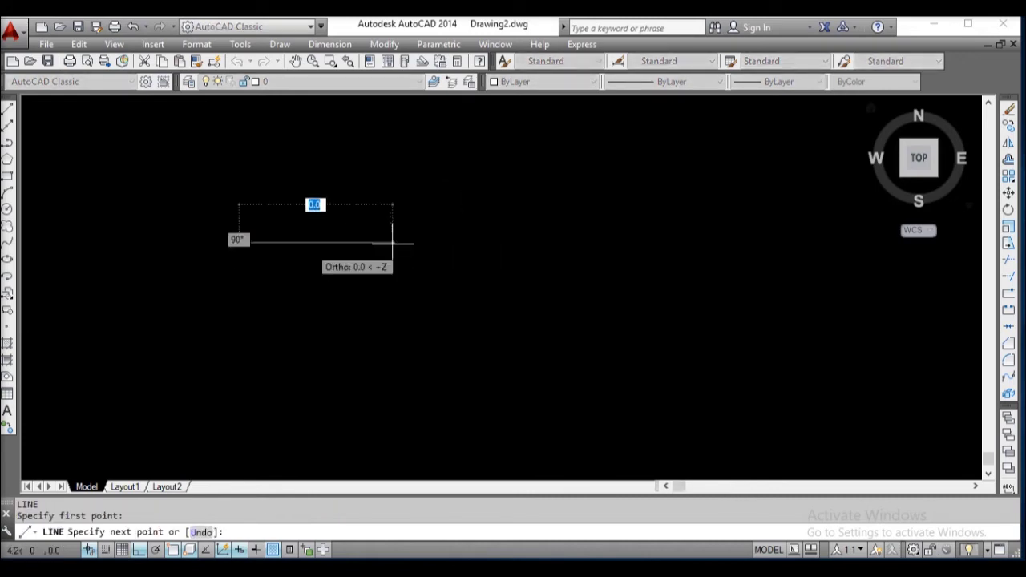
pyautogui.write('5')
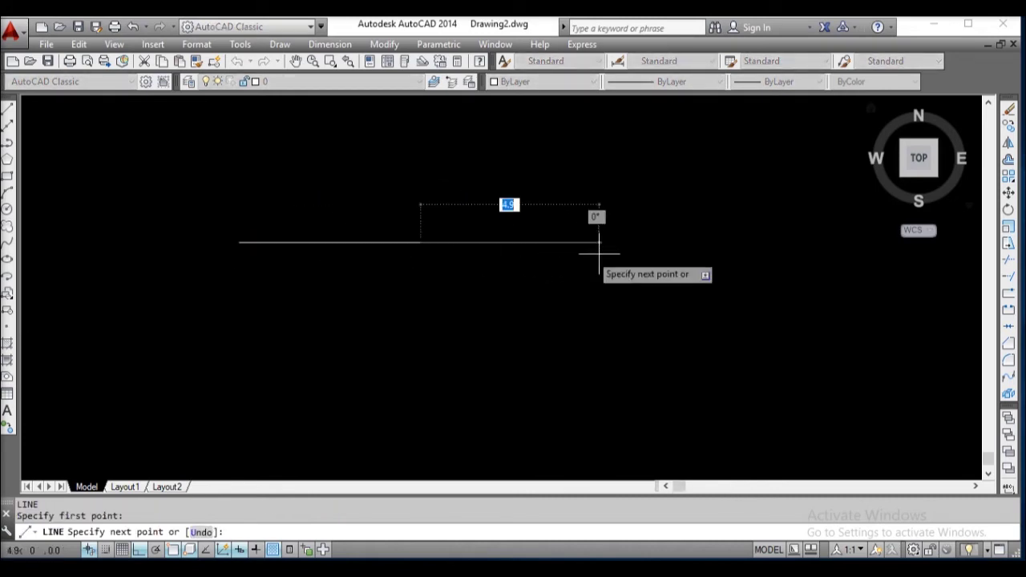
pyautogui.press('Return')
pyautogui.scroll(4, 303, 252)
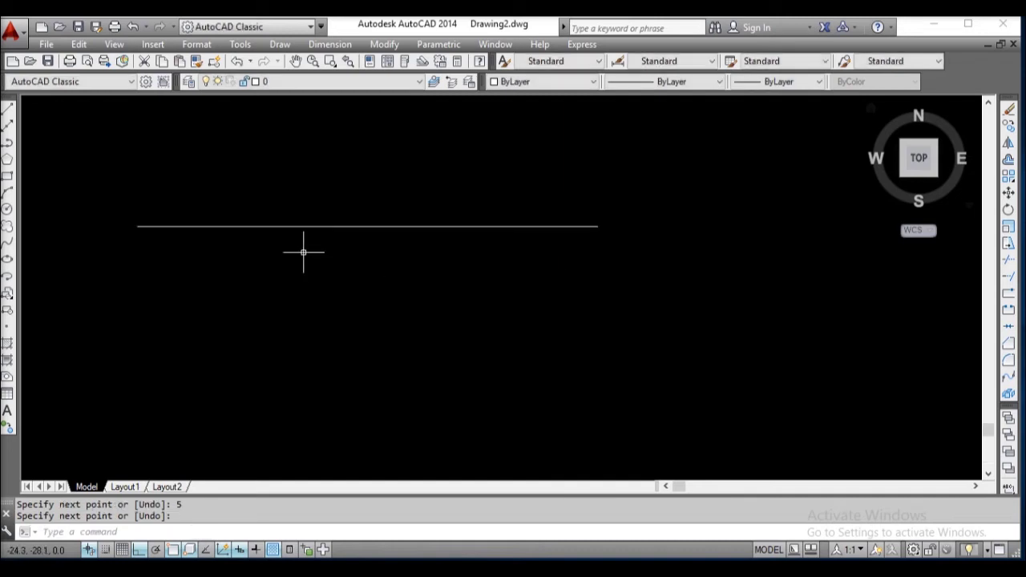
pyautogui.press('Return')
pyautogui.write('o')
pyautogui.press('Return')
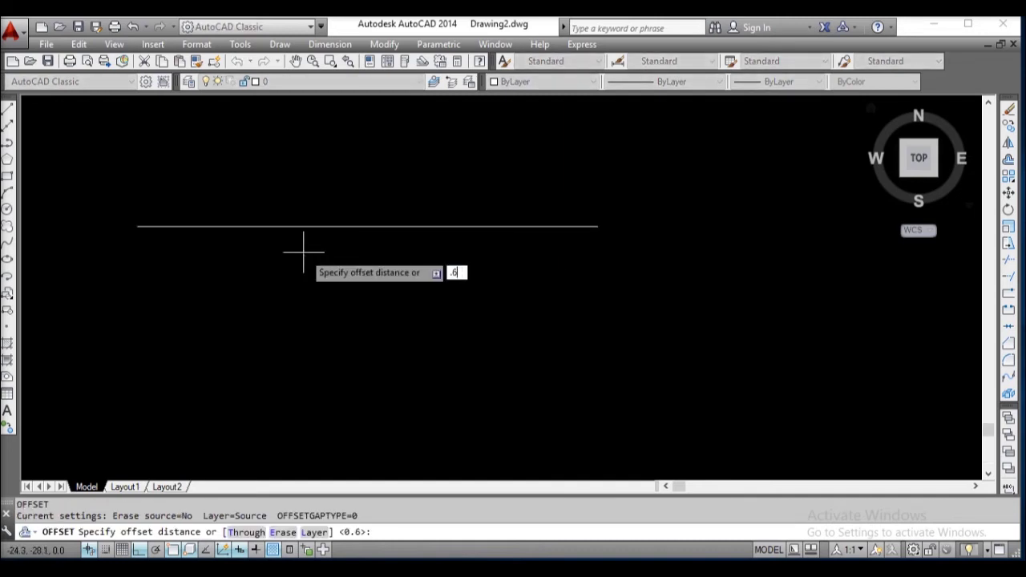
pyautogui.press('Return')
pyautogui.click(336, 226)
pyautogui.click(339, 298)
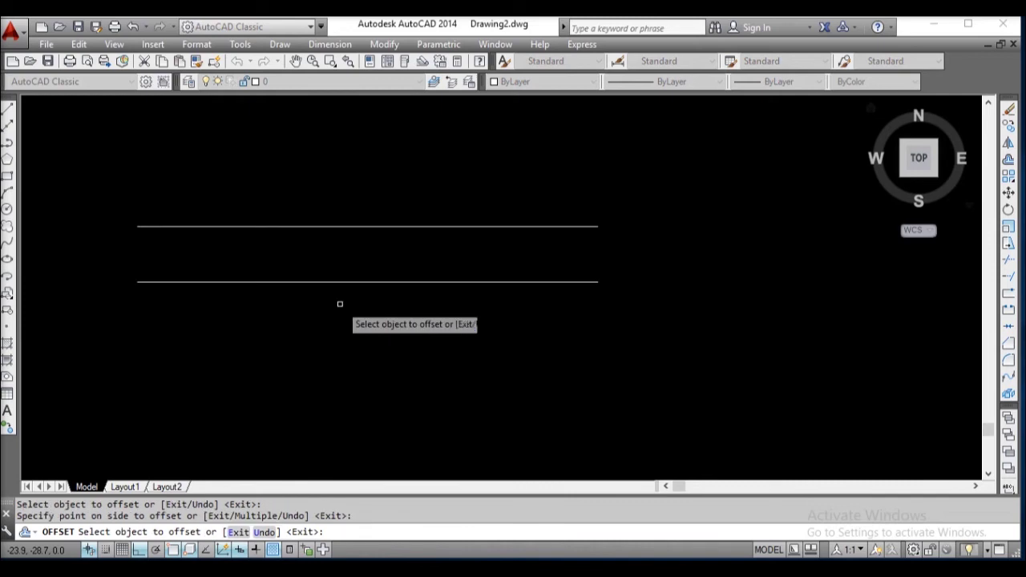
pyautogui.press('Escape')
# Step: Draw a 5-unit vertical line and offset a parallel copy 0.6 to its right
pyautogui.press('Return')
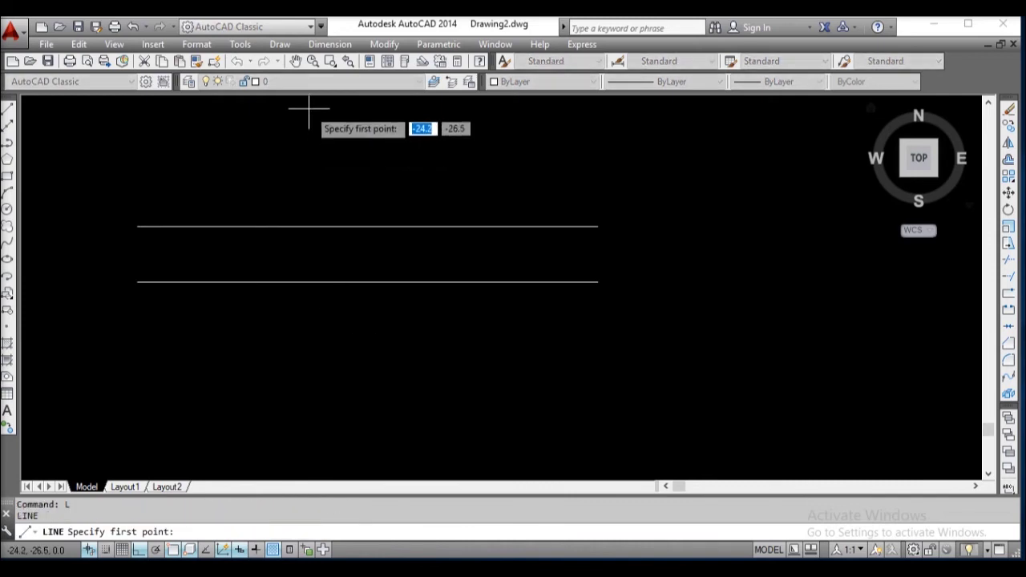
pyautogui.click(310, 108)
pyautogui.write('5')
pyautogui.press('Return')
pyautogui.press('Return')
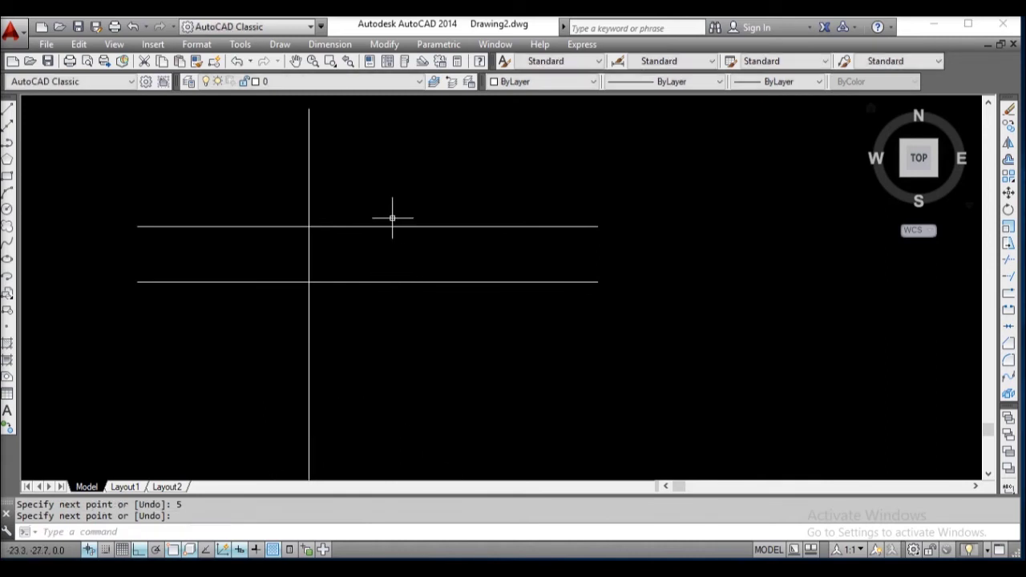
pyautogui.write('o')
pyautogui.press('Return')
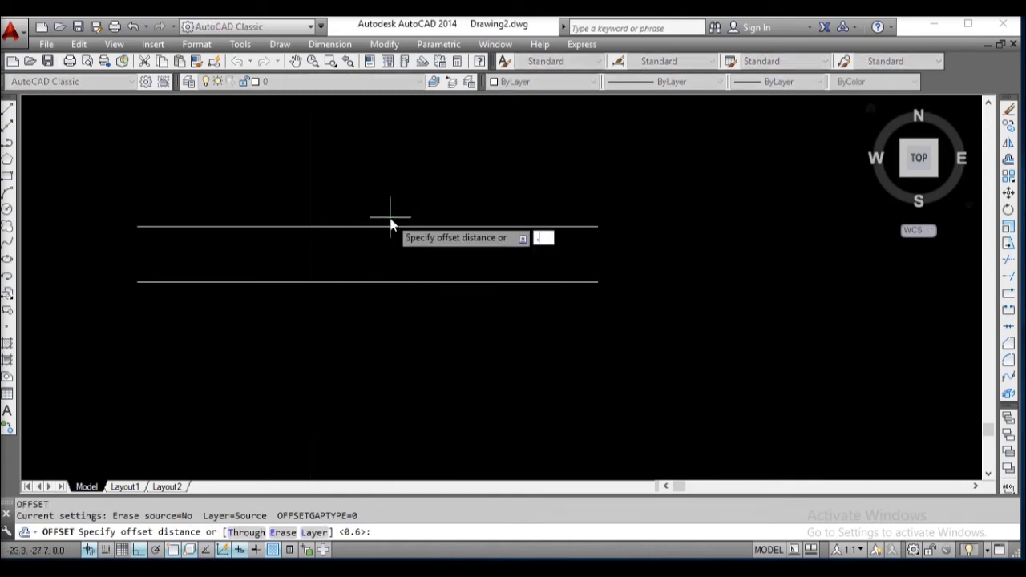
pyautogui.write('.6')
pyautogui.press('Return')
pyautogui.click(309, 197)
pyautogui.click(417, 232)
pyautogui.scroll(-5, 438, 224)
pyautogui.scroll(3, 421, 225)
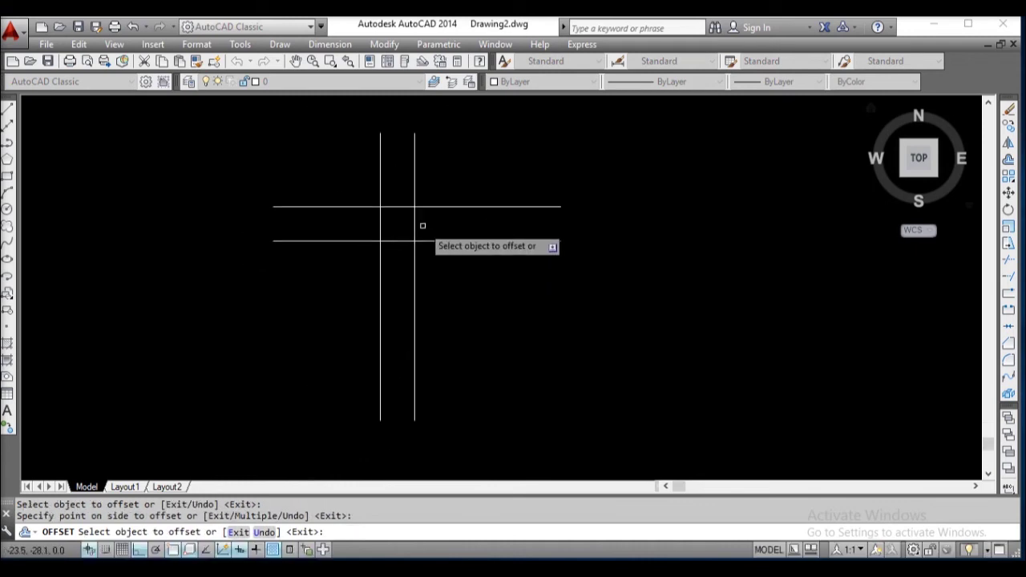
pyautogui.press('Escape')
# Step: Move both horizontal lines down so they cross the vertical pair
pyautogui.write('m')
pyautogui.press('Return')
pyautogui.click(232, 172)
pyautogui.click(668, 308)
pyautogui.press('Return')
pyautogui.click(386, 223)
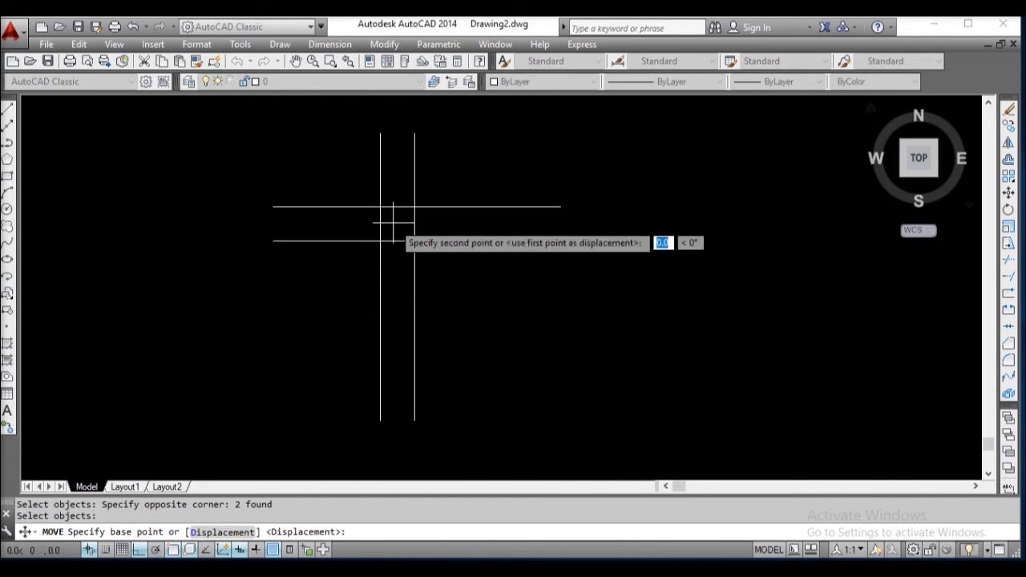
pyautogui.click(393, 264)
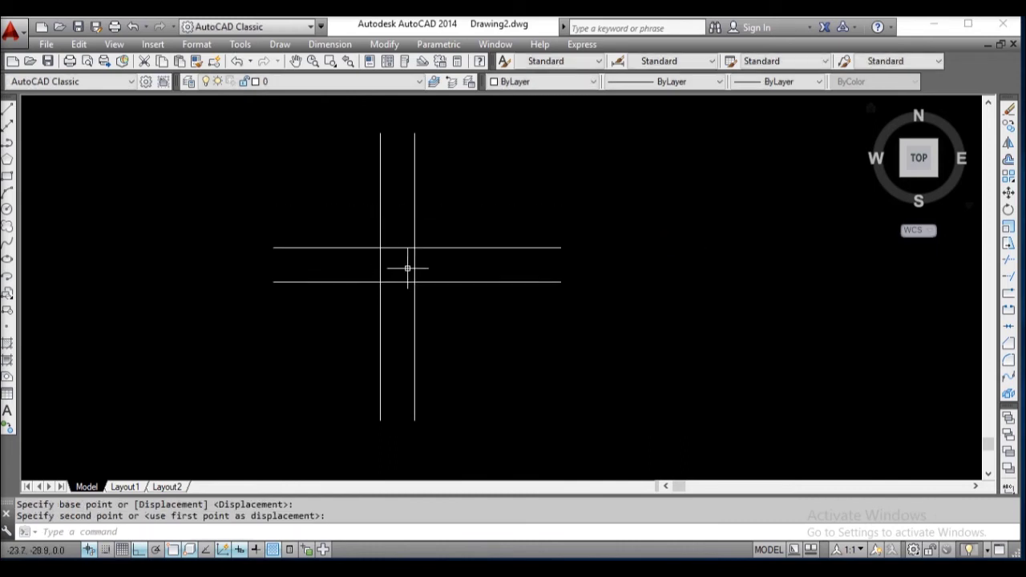
pyautogui.scroll(5, 436, 300)
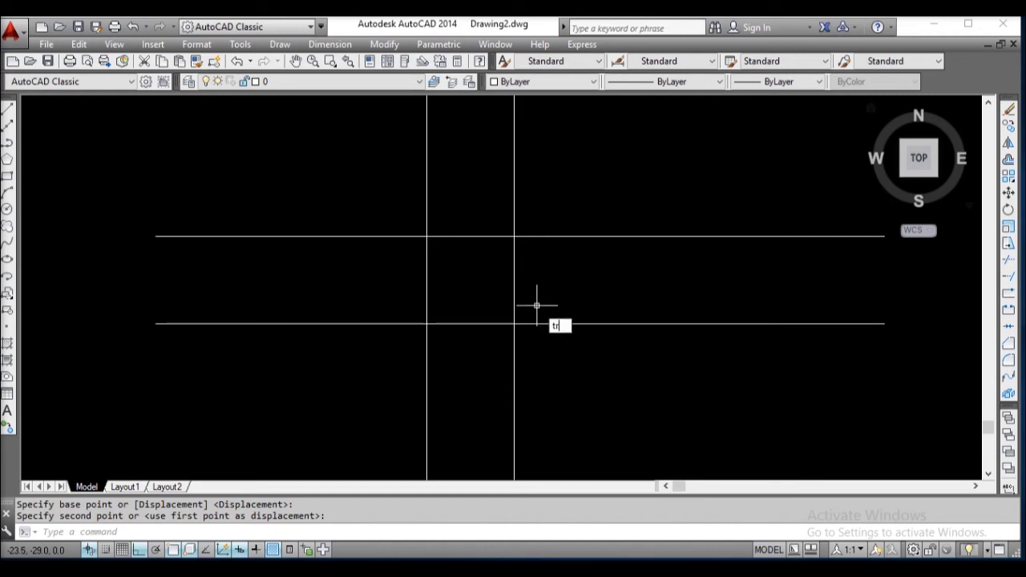
# Step: Select all four crossing lines as trim cutting edges with a crossing window
pyautogui.press('Return')
pyautogui.write('c')
pyautogui.press('Return')
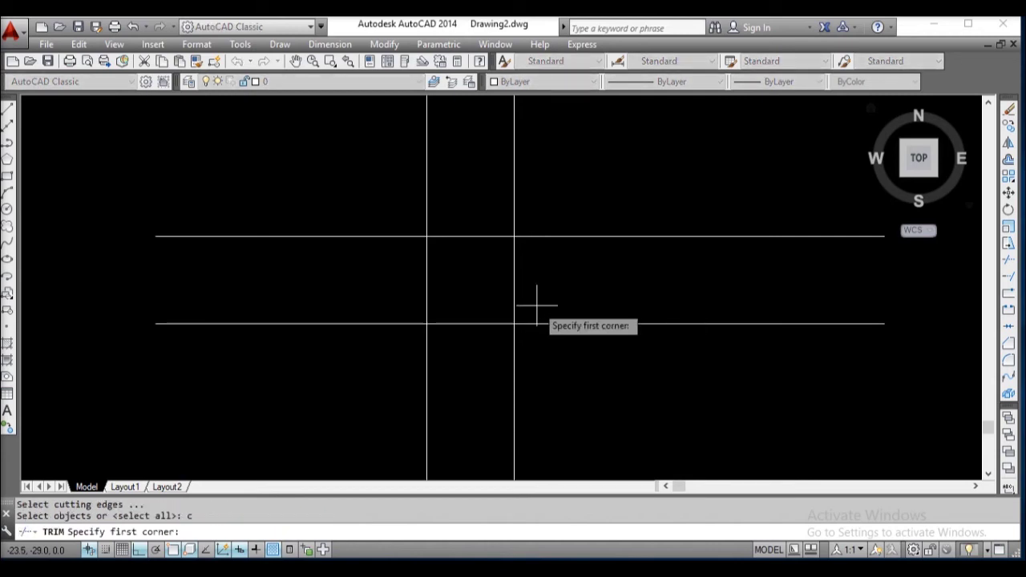
pyautogui.click(313, 173)
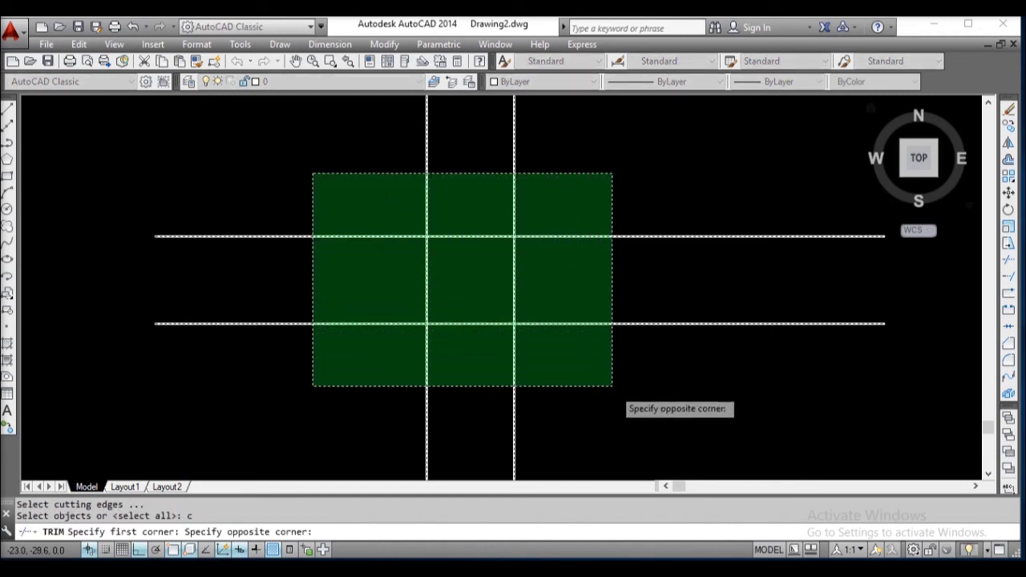
pyautogui.click(620, 398)
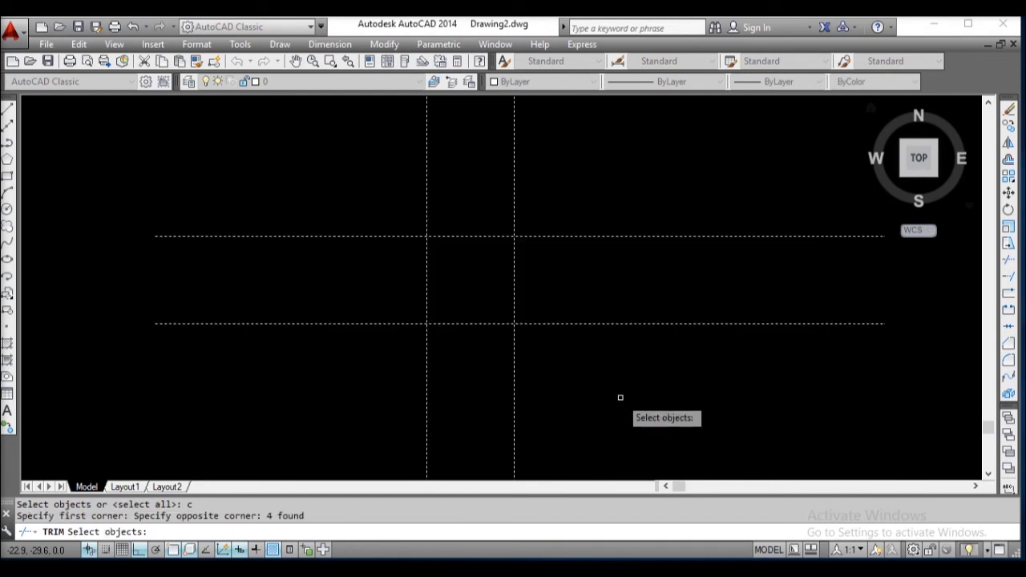
pyautogui.press('Return')
# Step: Trim the overlapping segments inside the junction, then recentre the view on the cross
pyautogui.click(464, 181)
pyautogui.click(477, 362)
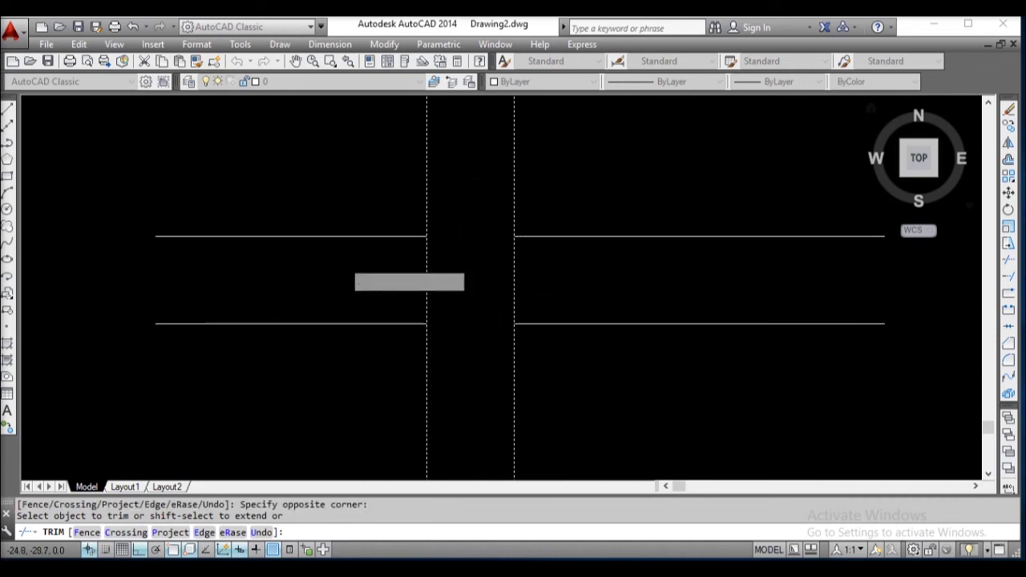
pyautogui.click(343, 260)
pyautogui.click(630, 287)
pyautogui.click(466, 266)
pyautogui.click(541, 284)
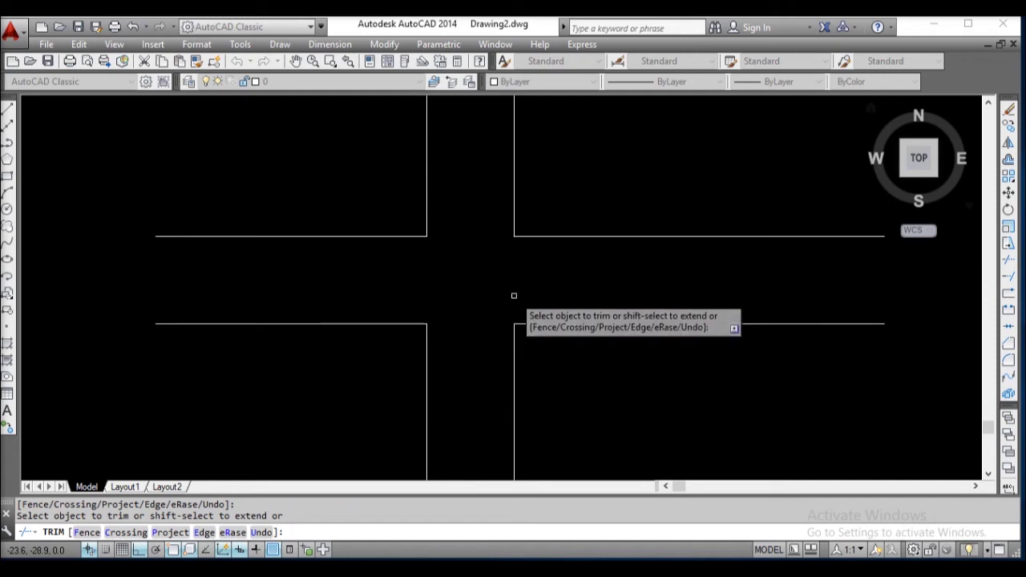
pyautogui.press('Escape')
pyautogui.scroll(-3, 541, 265)
pyautogui.moveTo(508, 311); pyautogui.dragTo(495, 329, button='middle')
# Step: Keep the fillet radius at 0.6 and round the cross's upper-left inner corner
pyautogui.press('Escape')
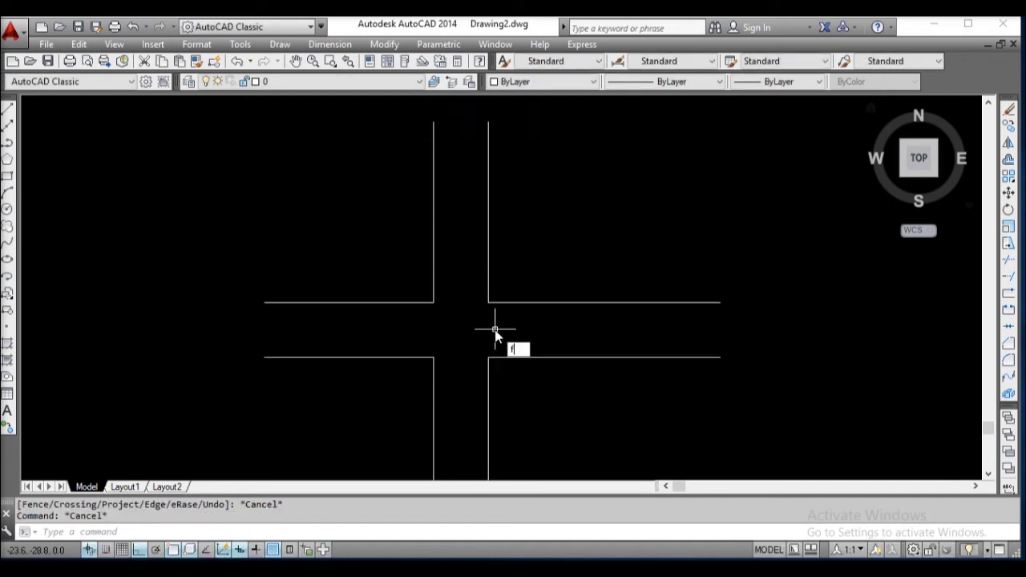
pyautogui.write('f')
pyautogui.press('Return')
pyautogui.write('r')
pyautogui.press('Return')
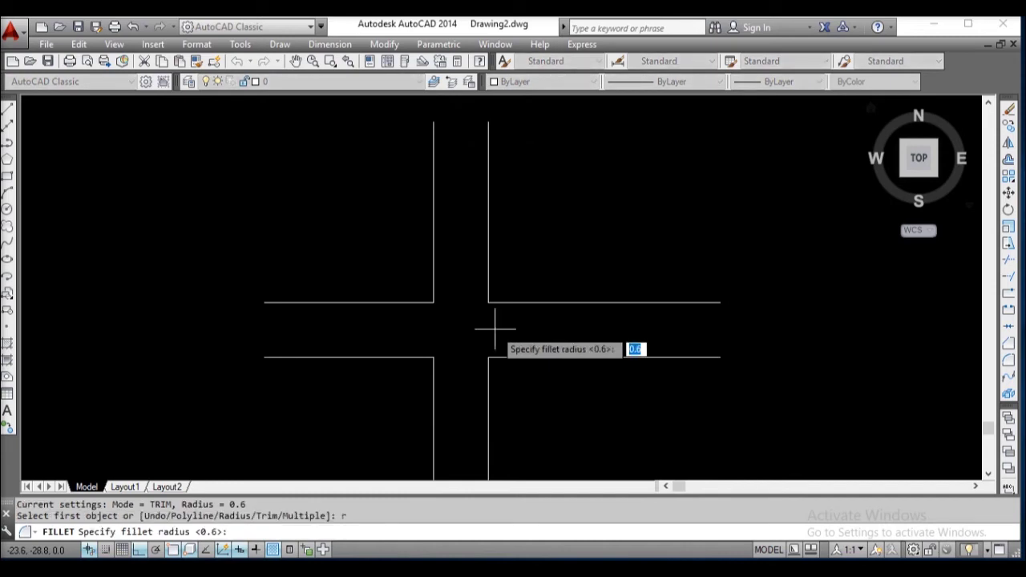
pyautogui.press('Return')
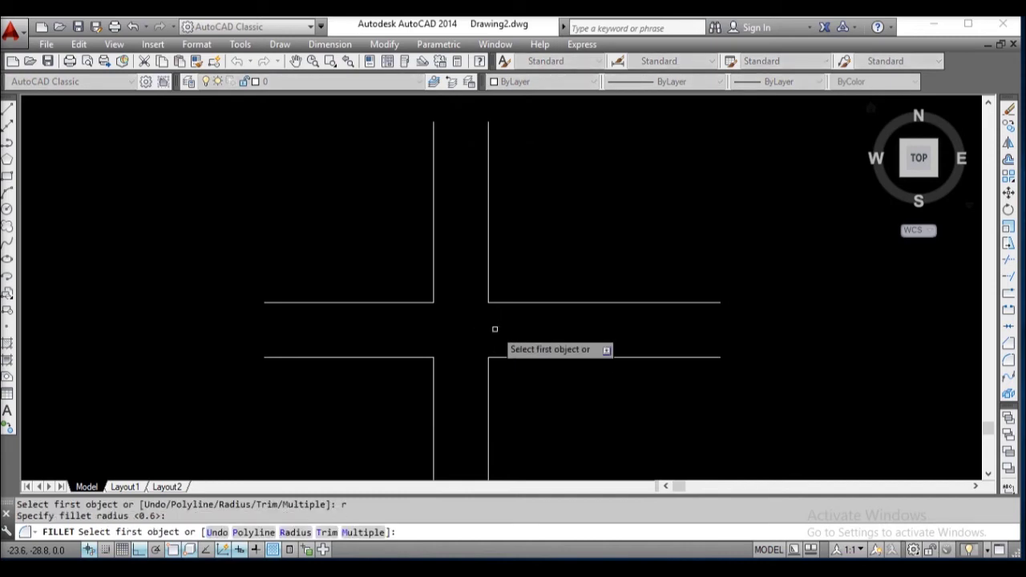
pyautogui.click(413, 303)
pyautogui.click(434, 286)
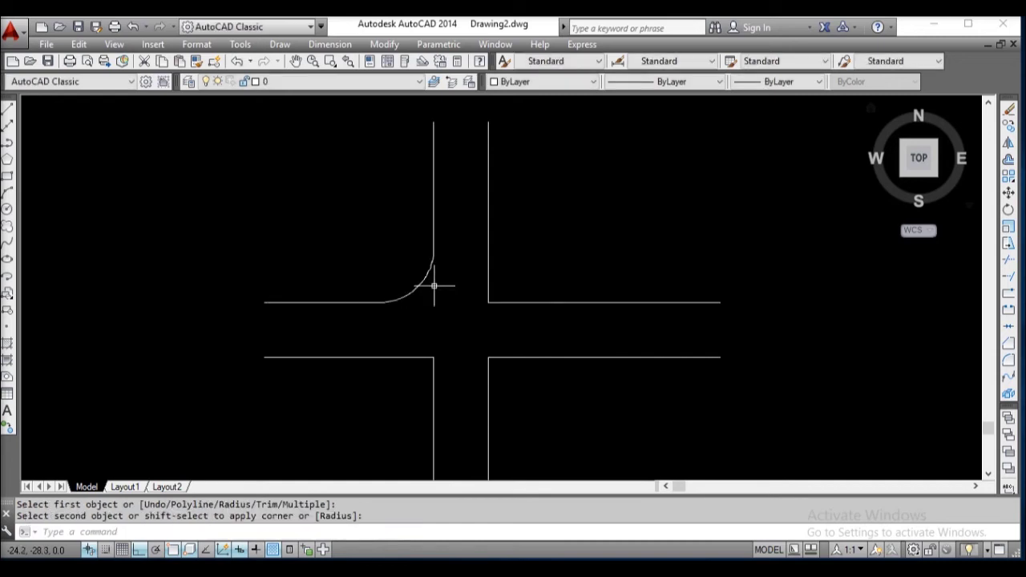
# Step: Apply the same 0.6 fillet to the upper-right, lower-left and lower-right corners
pyautogui.press('Return')
pyautogui.click(488, 275)
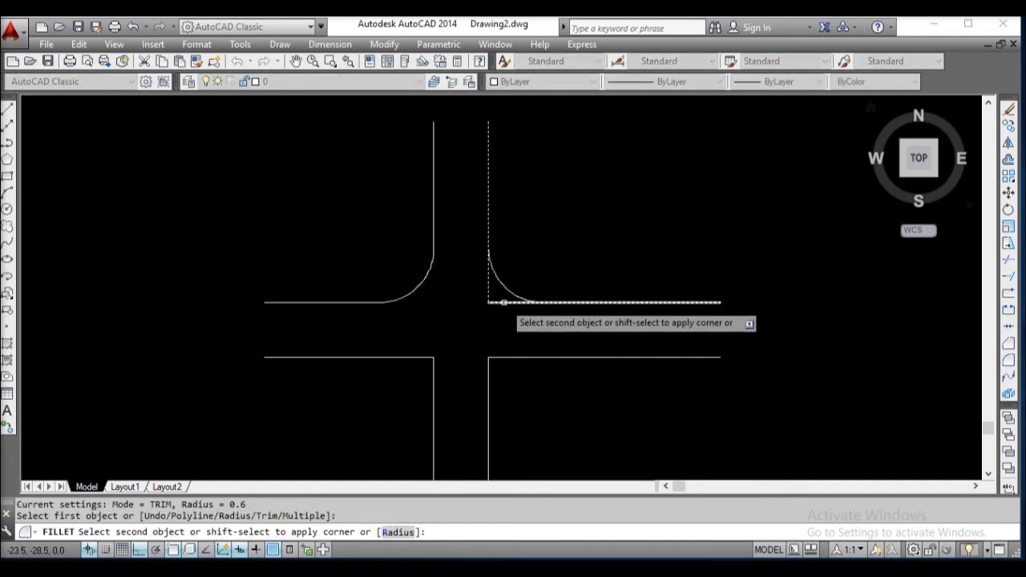
pyautogui.click(504, 303)
pyautogui.press('Return')
pyautogui.click(424, 358)
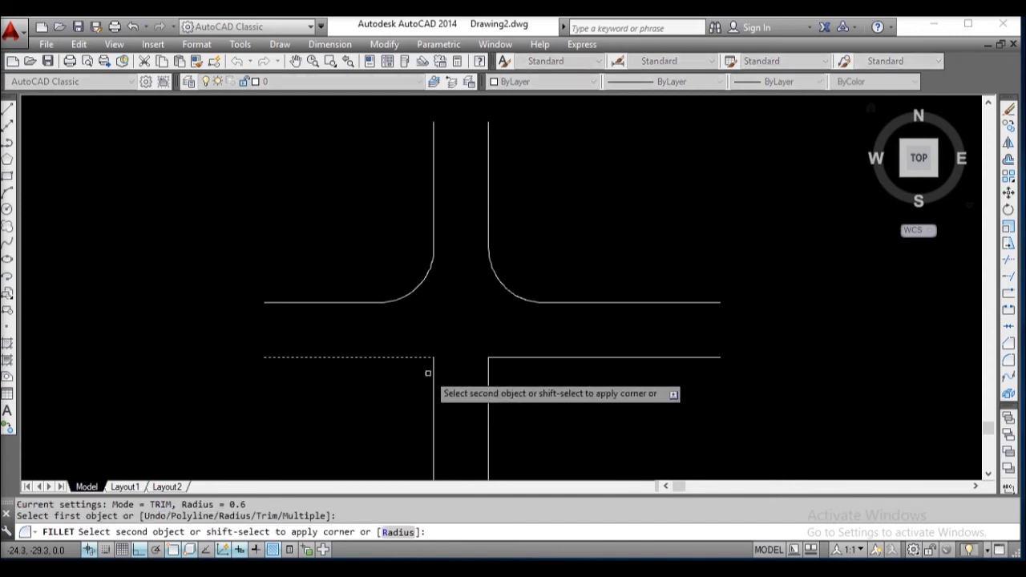
pyautogui.click(433, 383)
pyautogui.click(433, 383)
pyautogui.press('Return')
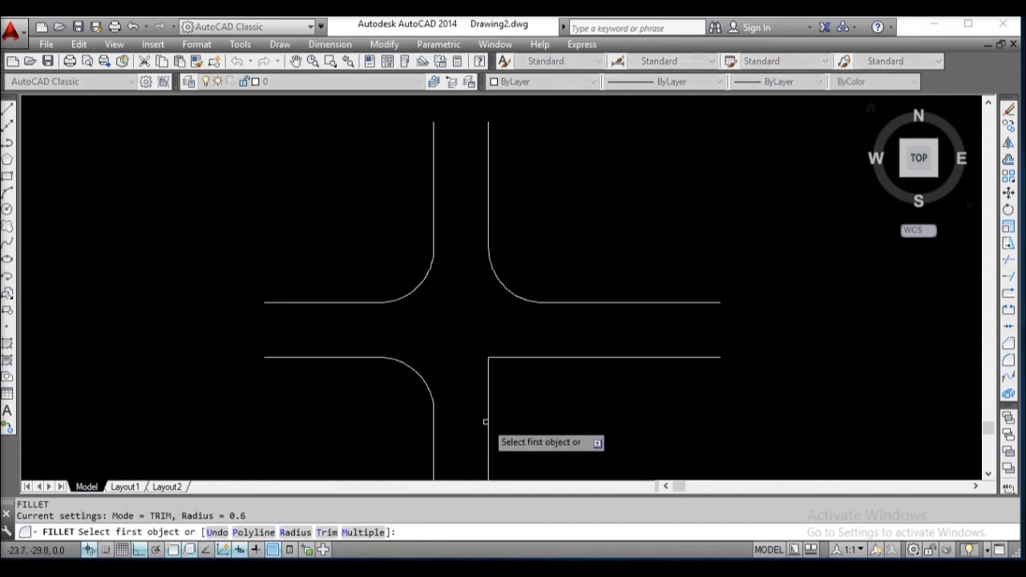
pyautogui.click(488, 423)
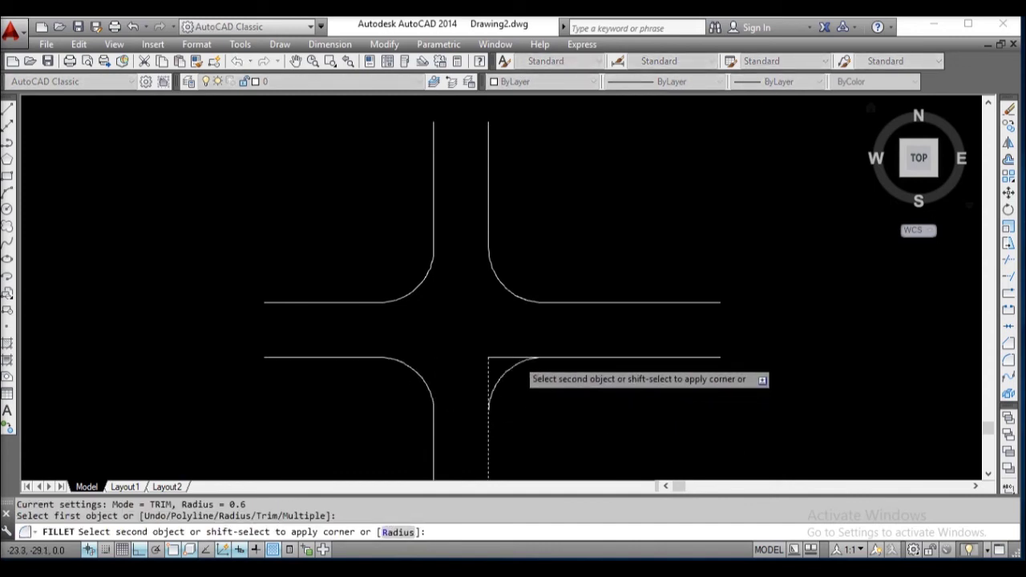
pyautogui.click(518, 358)
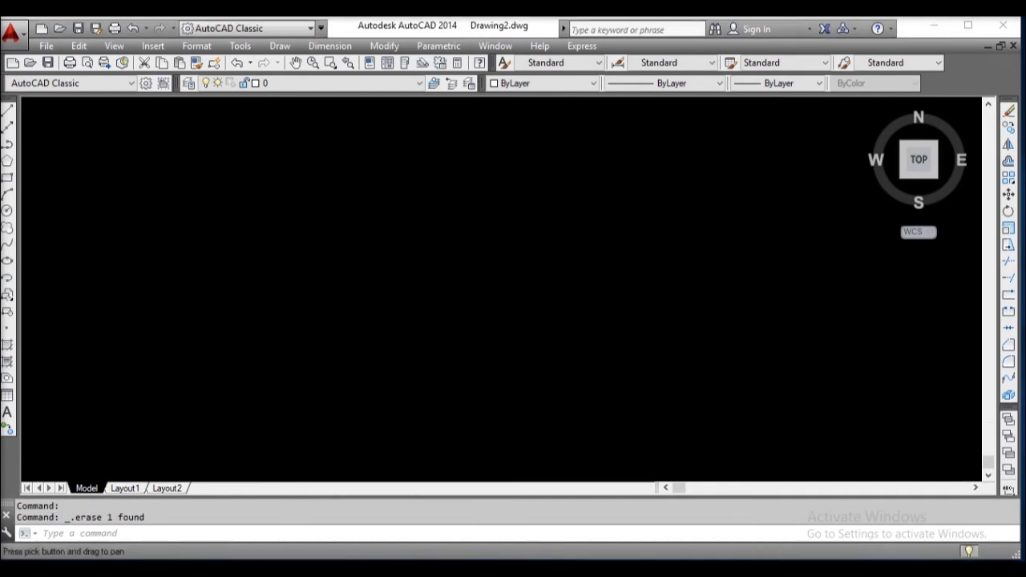
# Step: Draw a 1.2-diameter circle and frame it in the view
pyautogui.write('c')
pyautogui.press('Return')
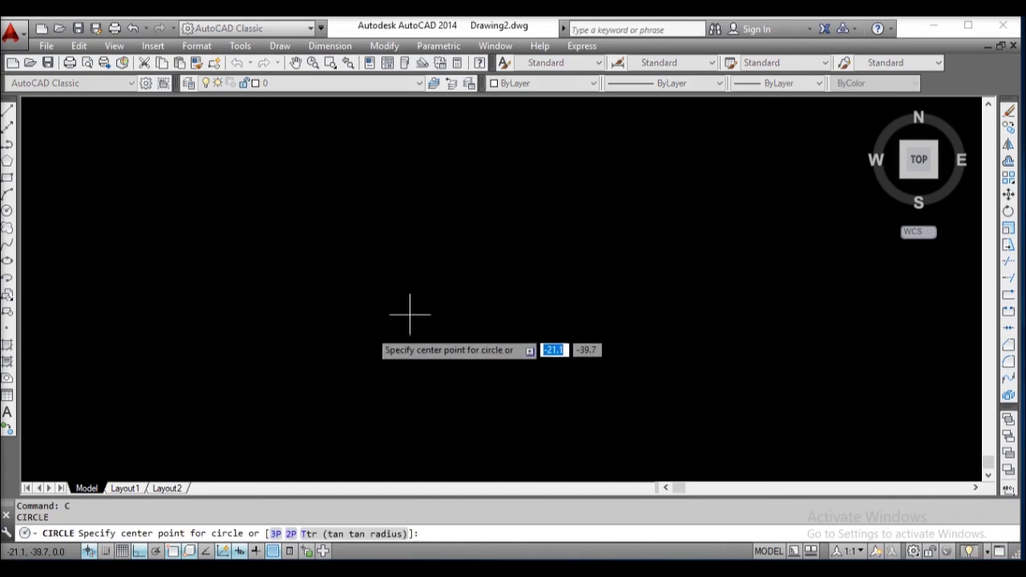
pyautogui.click(335, 312)
pyautogui.write('d')
pyautogui.press('Return')
pyautogui.write('1.2')
pyautogui.press('Return')
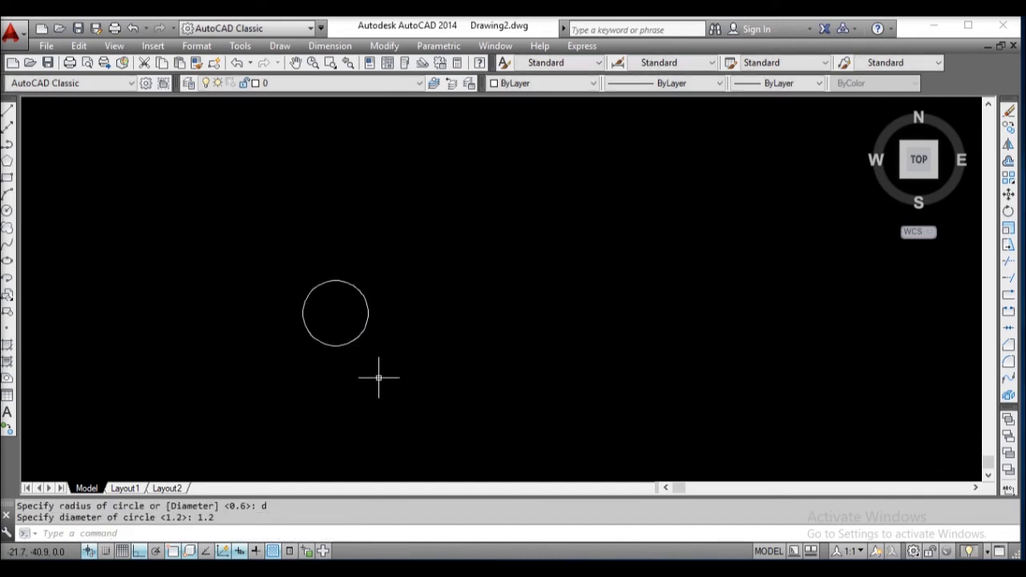
pyautogui.scroll(8, 334, 339)
pyautogui.scroll(-4, 334, 334)
pyautogui.moveTo(335, 335); pyautogui.dragTo(342, 374, button='middle')
pyautogui.scroll(2, 343, 373)
# Step: Add a 0.6-diameter circle on its right edge, then a 0.3-diameter circle on that one's right edge
pyautogui.press('Return')
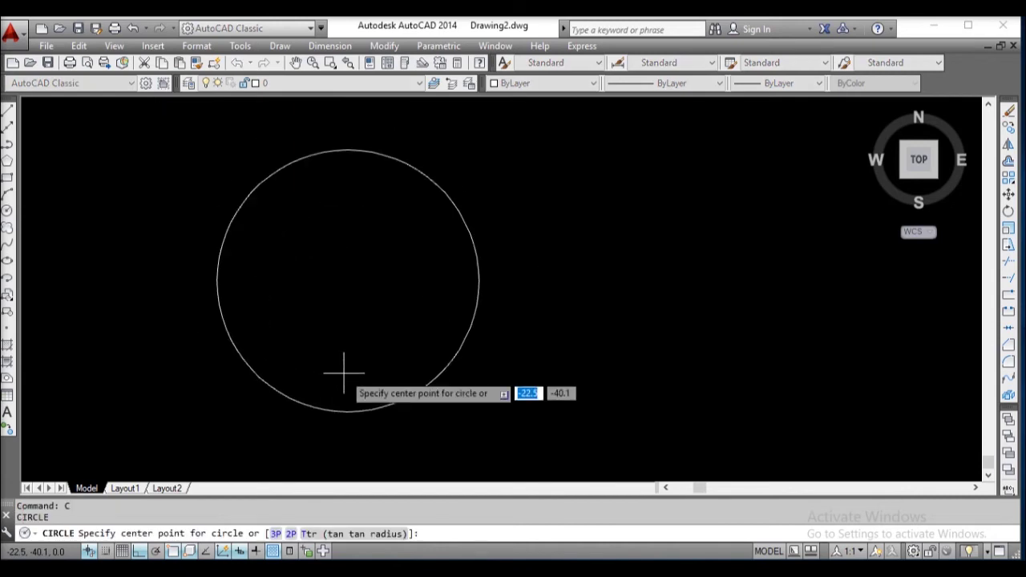
pyautogui.click(481, 283)
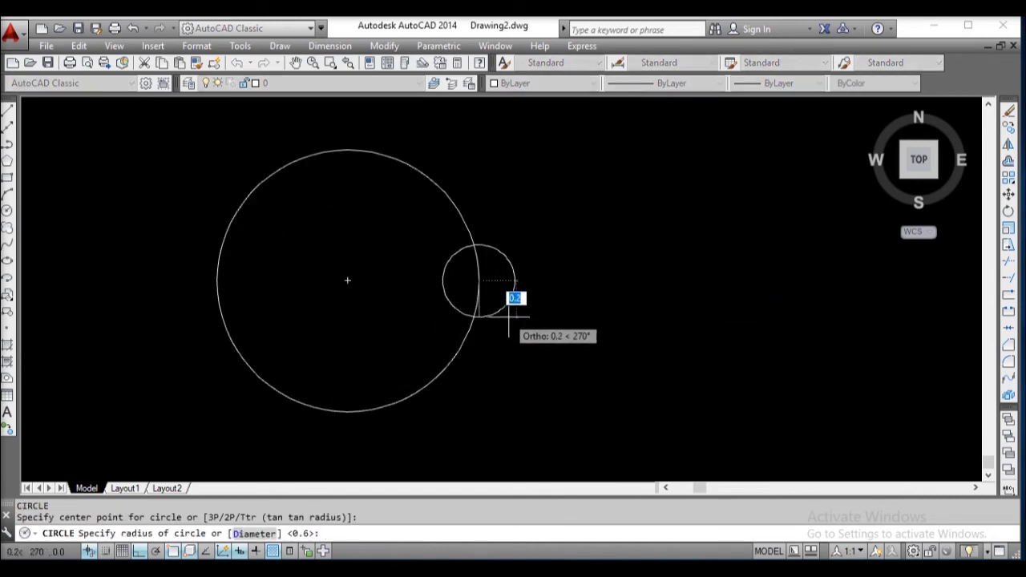
pyautogui.write('d')
pyautogui.press('Return')
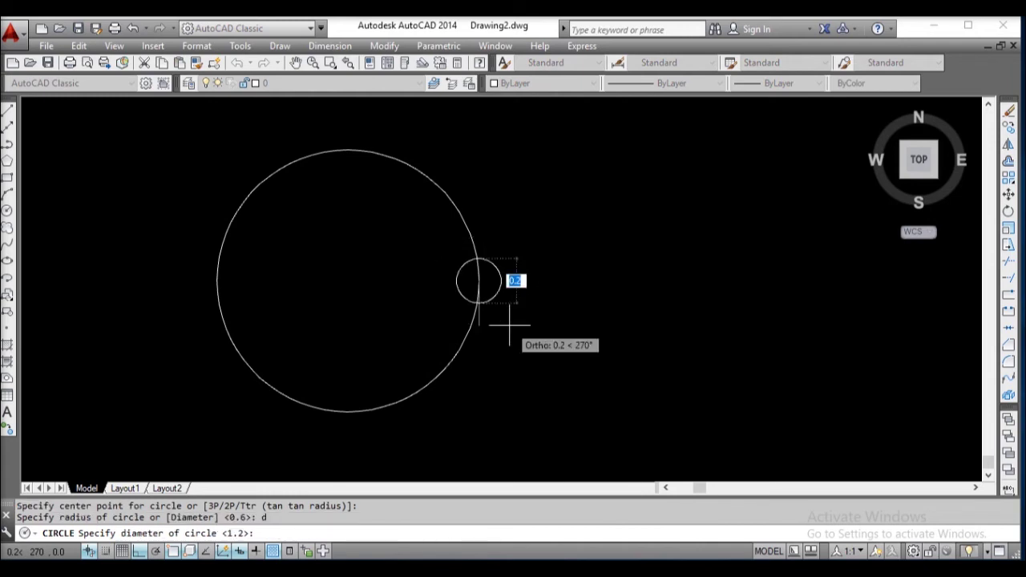
pyautogui.write('.6')
pyautogui.press('Return')
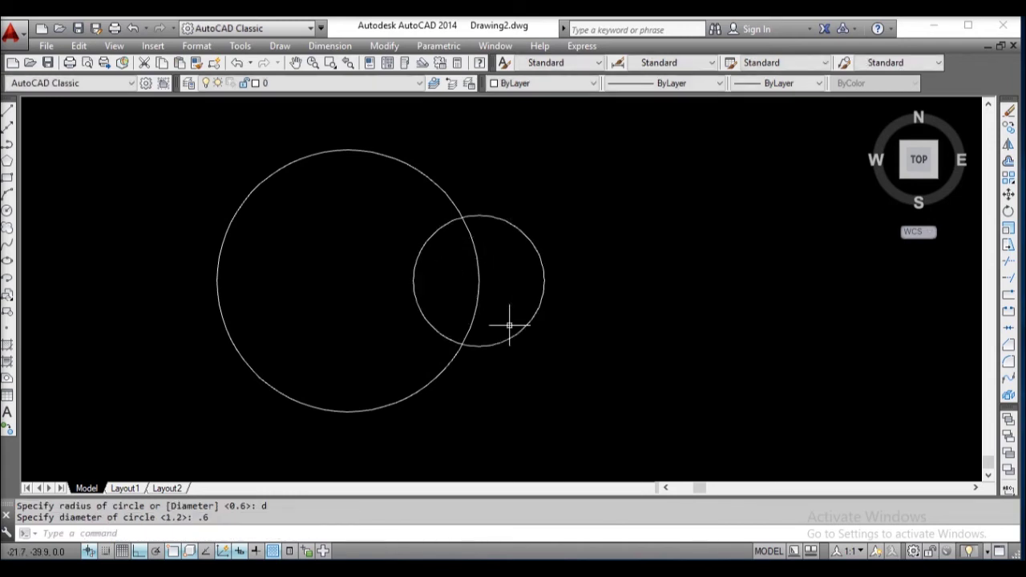
pyautogui.press('Return')
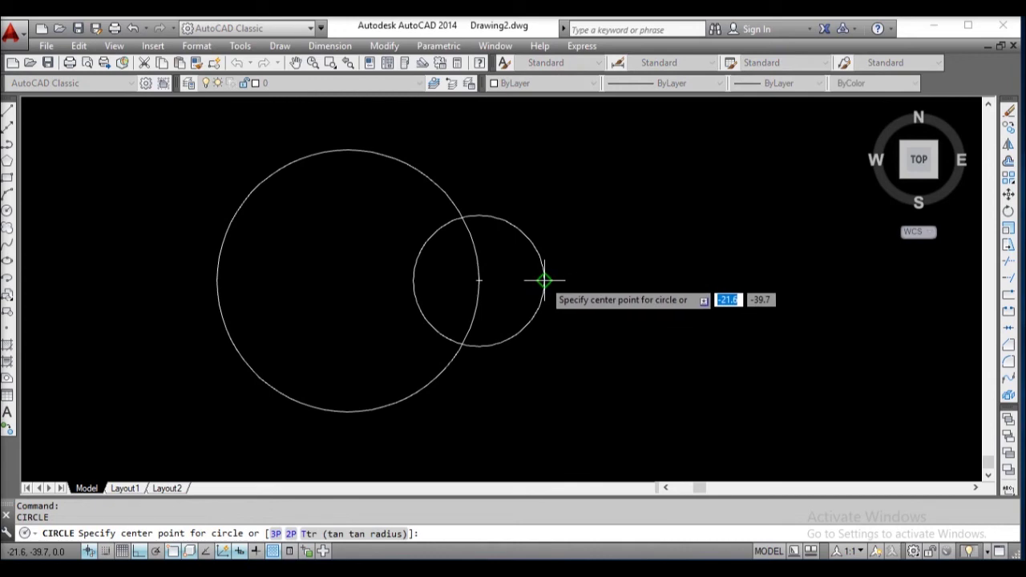
pyautogui.click(545, 280)
pyautogui.write('d')
pyautogui.press('Return')
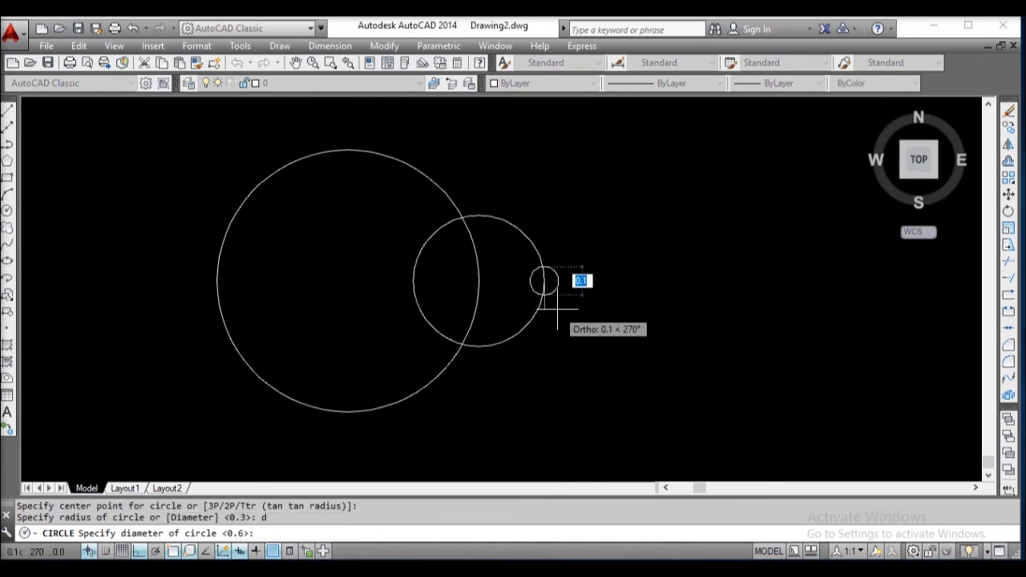
pyautogui.write('.3')
pyautogui.press('Return')
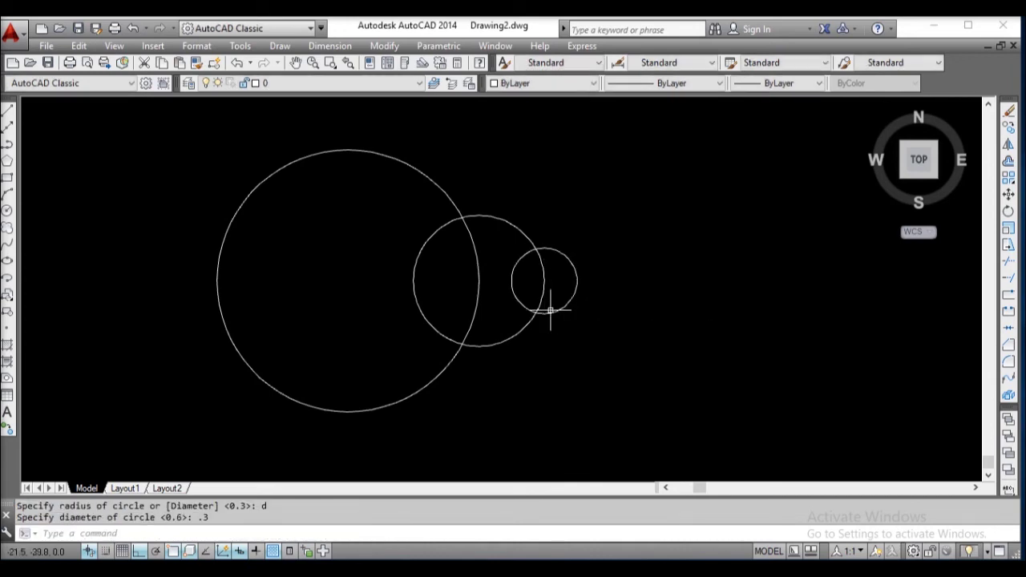
# Step: Mirror the 0.6 and 0.3 circles about the big circle's top-to-bottom quadrant line, keeping originals
pyautogui.write('mi')
pyautogui.press('Return')
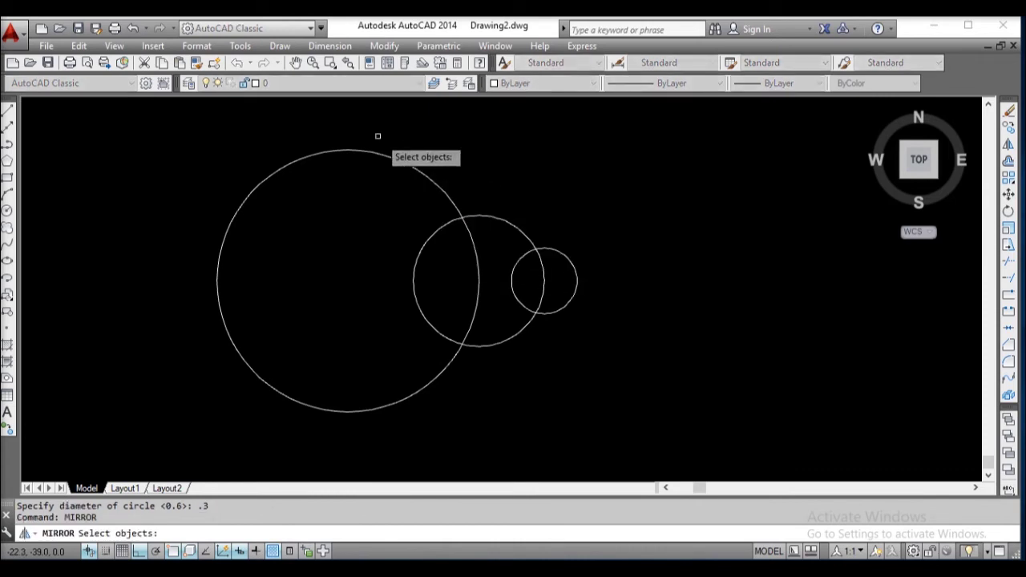
pyautogui.click(376, 134)
pyautogui.click(655, 388)
pyautogui.press('Return')
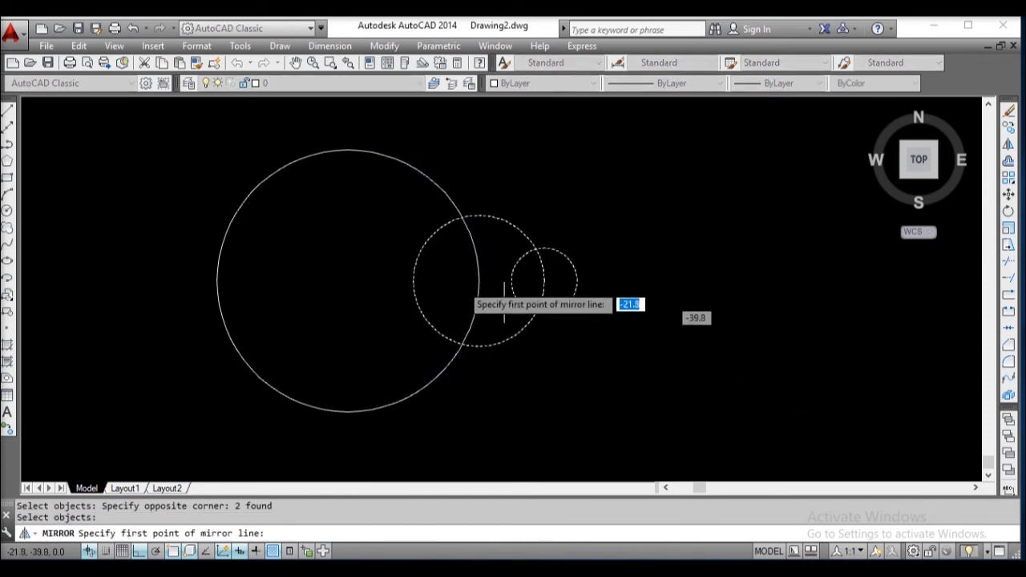
pyautogui.click(349, 150)
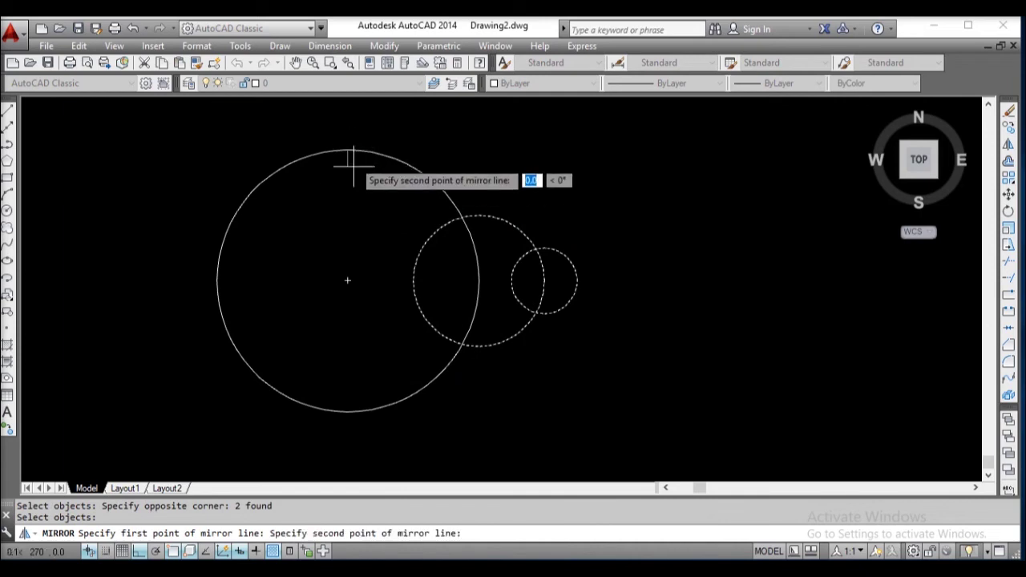
pyautogui.click(347, 414)
pyautogui.press('Return')
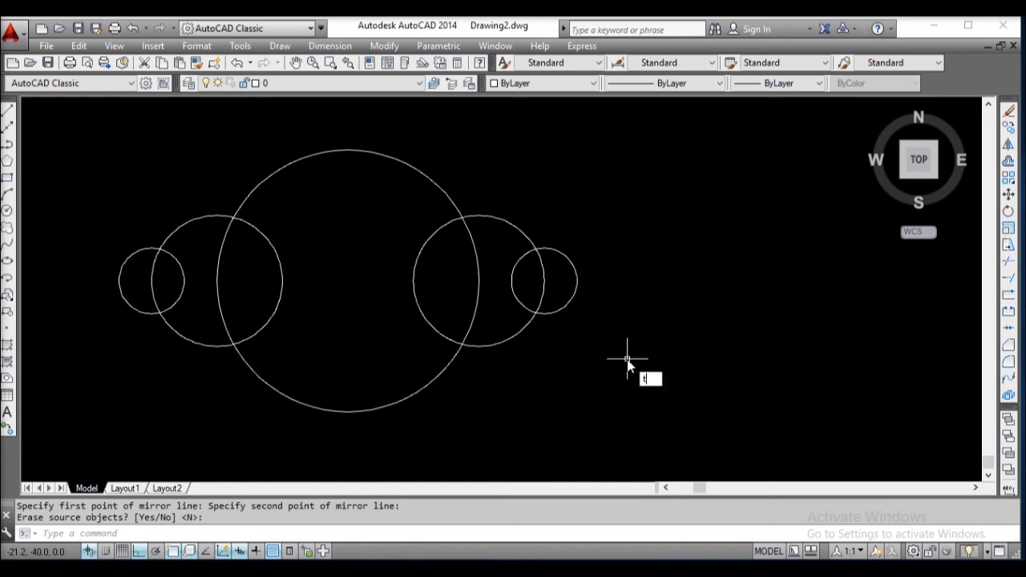
# Step: Start TRIM with all five circles selected as cutting edges
pyautogui.press('Return')
pyautogui.write('tr')
pyautogui.press('Return')
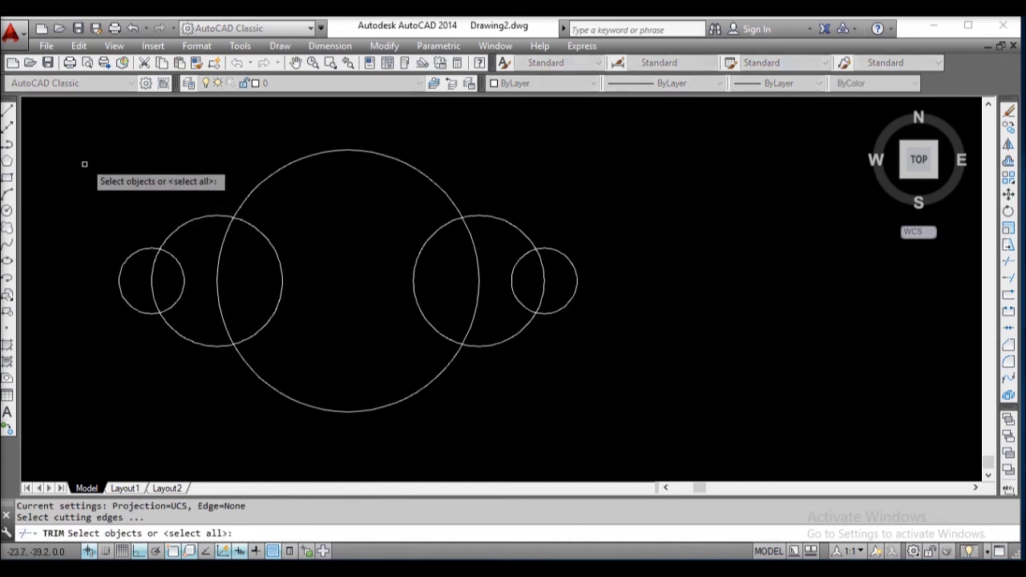
pyautogui.click(84, 138)
pyautogui.click(607, 442)
pyautogui.press('Return')
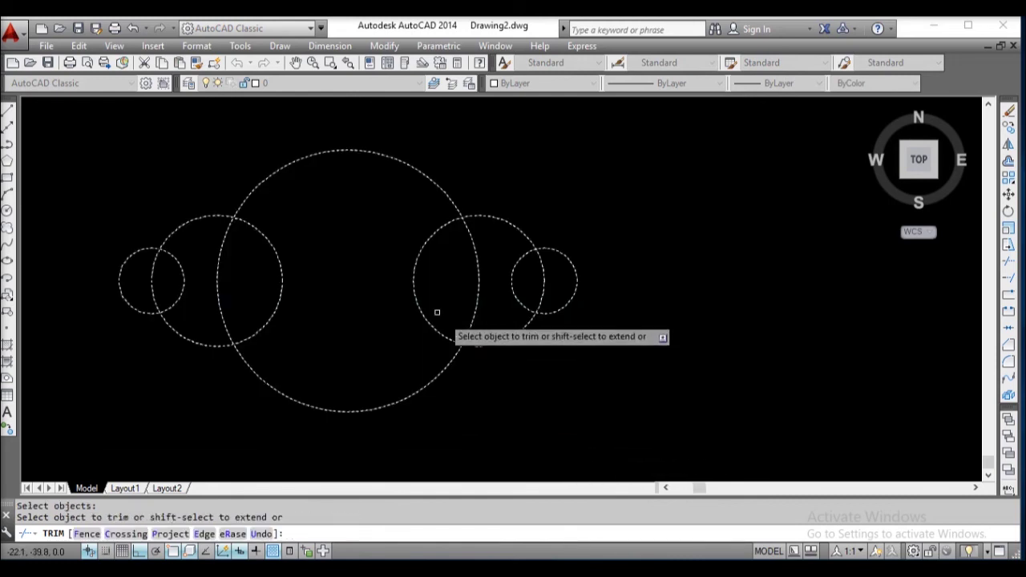
# Step: Trim away the overlapping inner arcs of the right and left circles
pyautogui.click(387, 274)
pyautogui.click(550, 278)
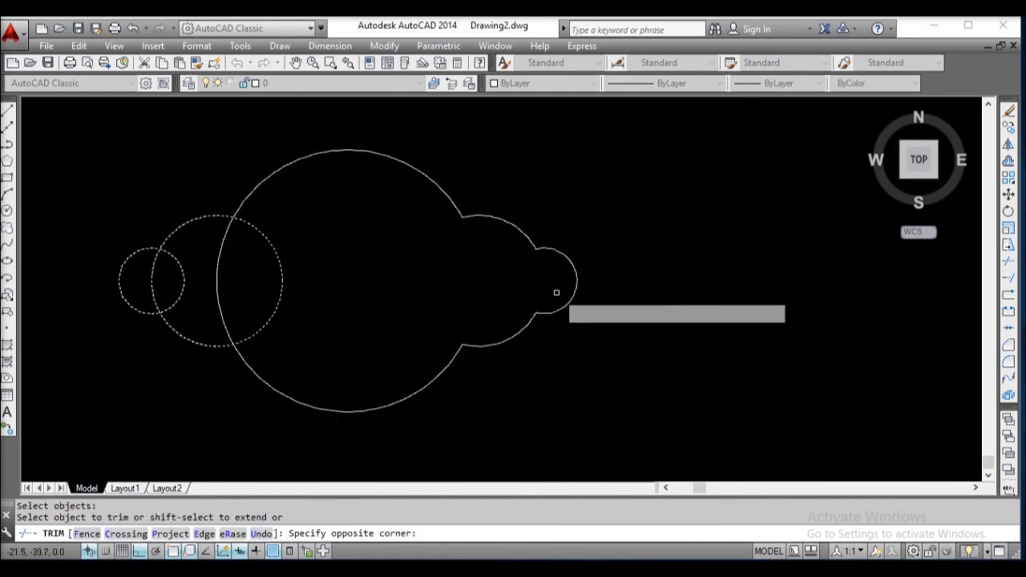
pyautogui.click(146, 277)
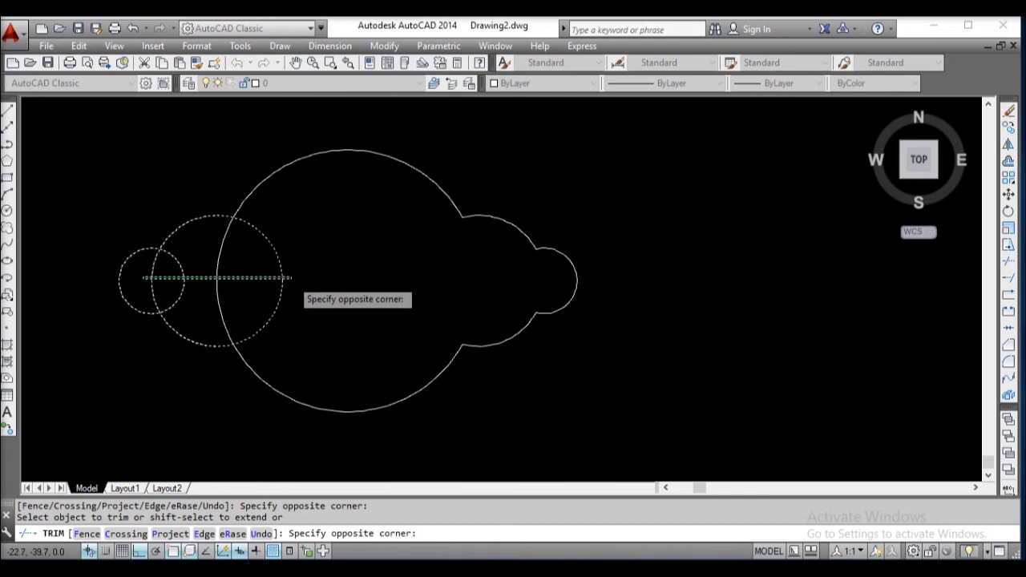
pyautogui.click(310, 282)
pyautogui.press('Escape')
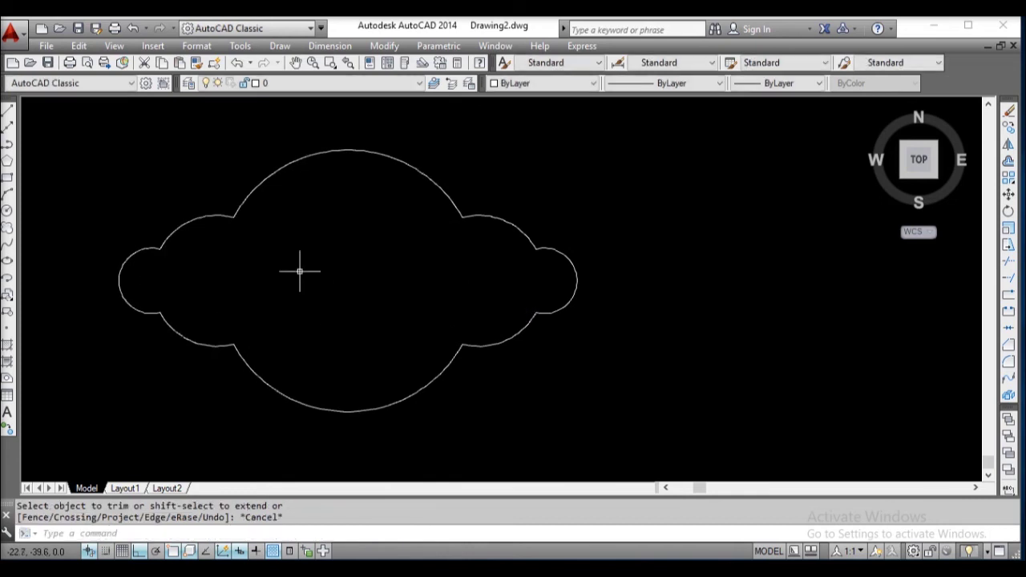
pyautogui.write('f')
pyautogui.press('Return')
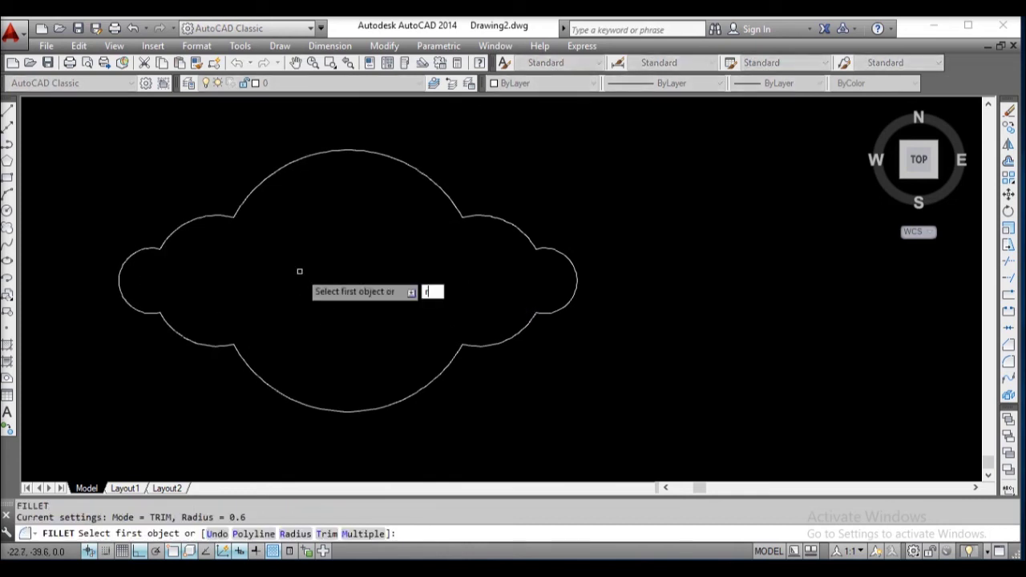
# Step: Set the fillet radius to 0.4 and round the two upper-left corners of the outline
pyautogui.write('r')
pyautogui.press('Return')
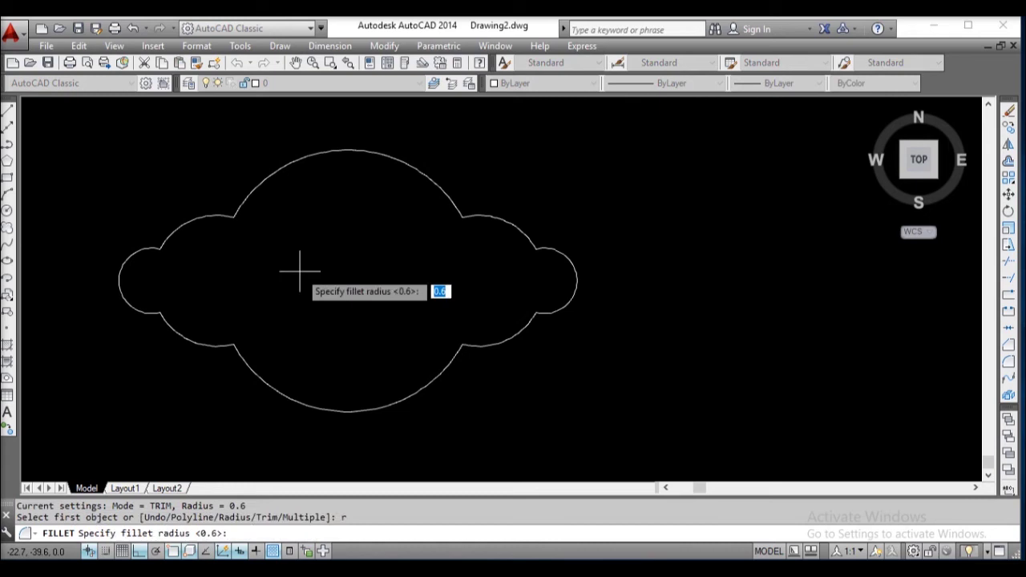
pyautogui.press('Return')
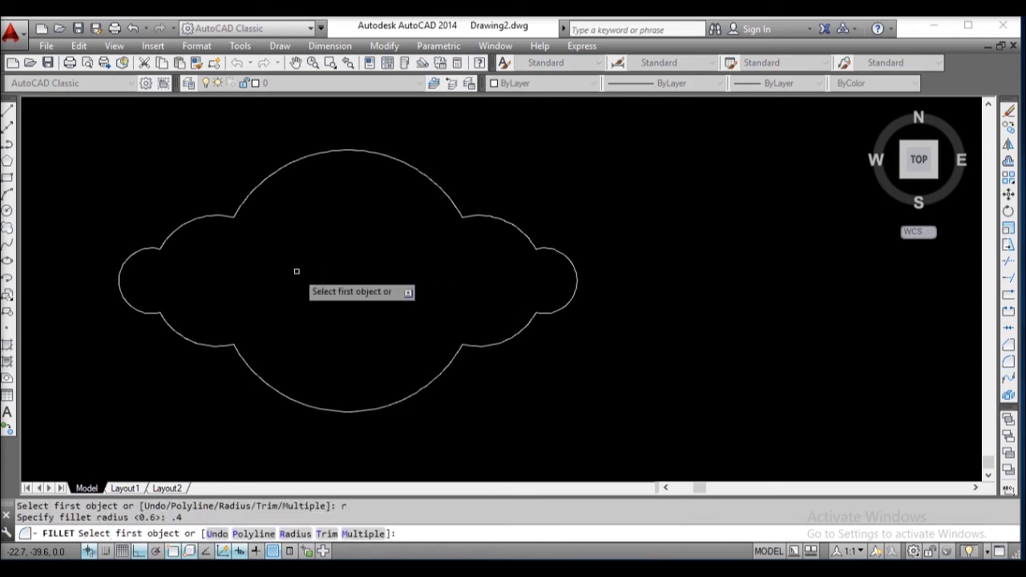
pyautogui.click(145, 248)
pyautogui.click(166, 235)
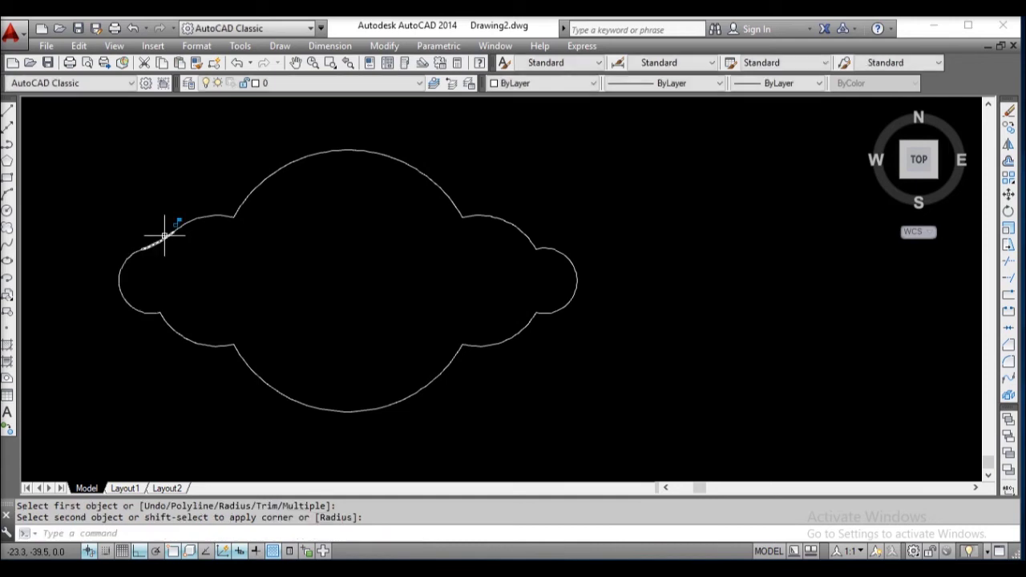
pyautogui.press('Return')
pyautogui.click(224, 215)
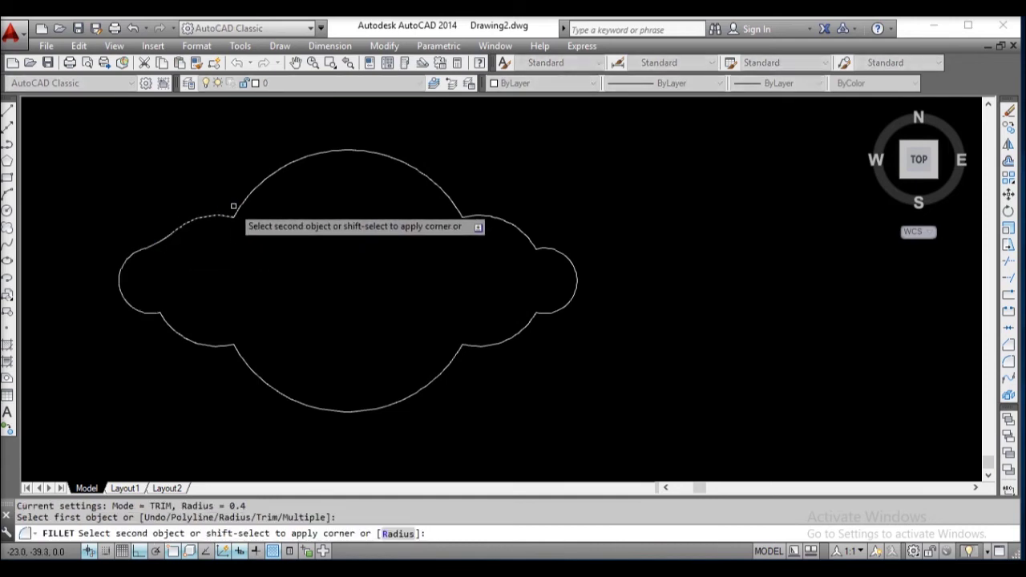
pyautogui.click(241, 195)
# Step: Fillet the upper-right and lower-right corners between the arcs
pyautogui.press('Return')
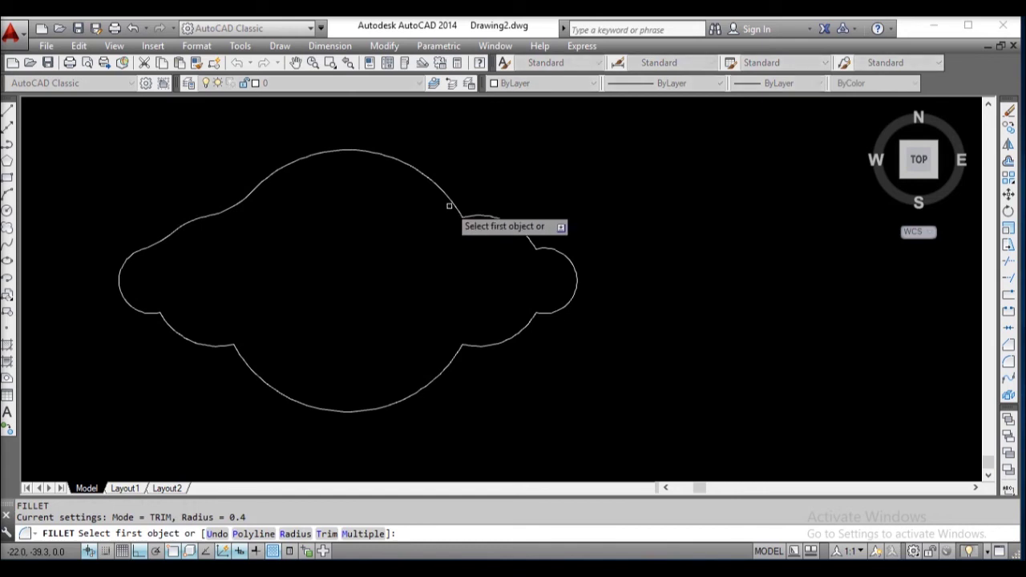
pyautogui.click(455, 209)
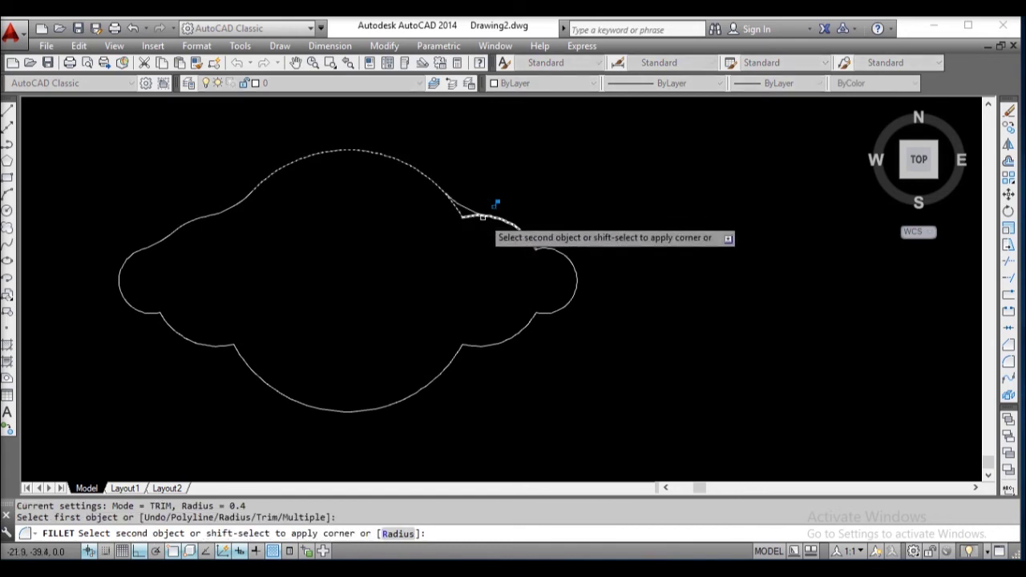
pyautogui.click(527, 231)
pyautogui.press('Return')
pyautogui.click(543, 244)
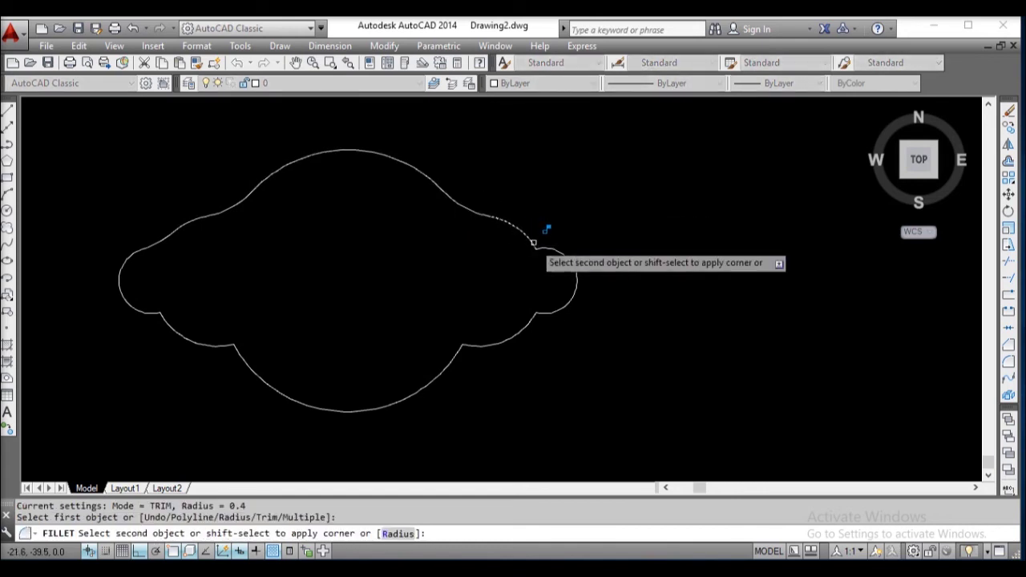
pyautogui.click(545, 246)
pyautogui.press('Return')
pyautogui.click(564, 295)
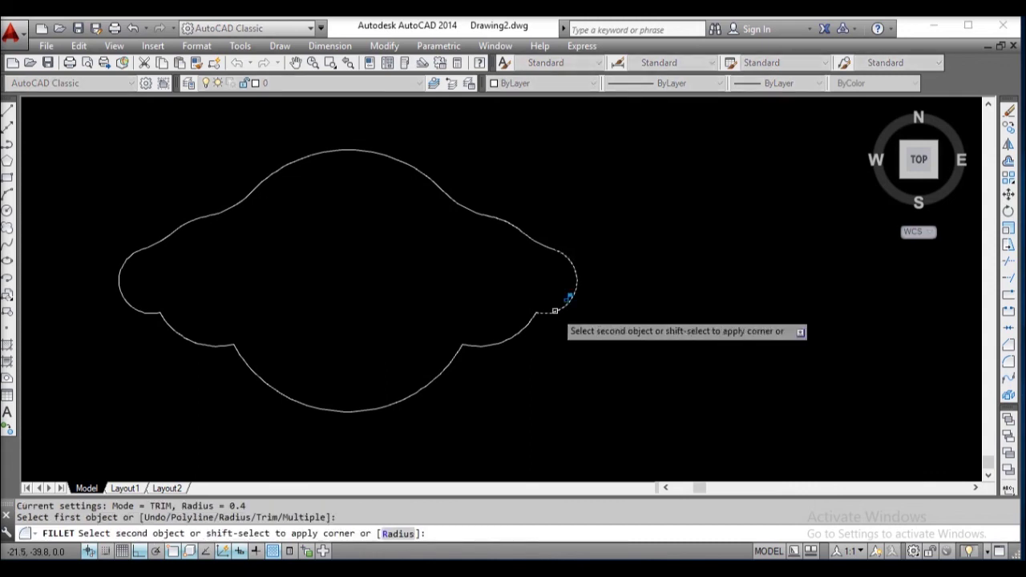
pyautogui.click(530, 320)
# Step: Fillet the bottom and lower-left corners to complete the smooth outline
pyautogui.press('Return')
pyautogui.click(491, 337)
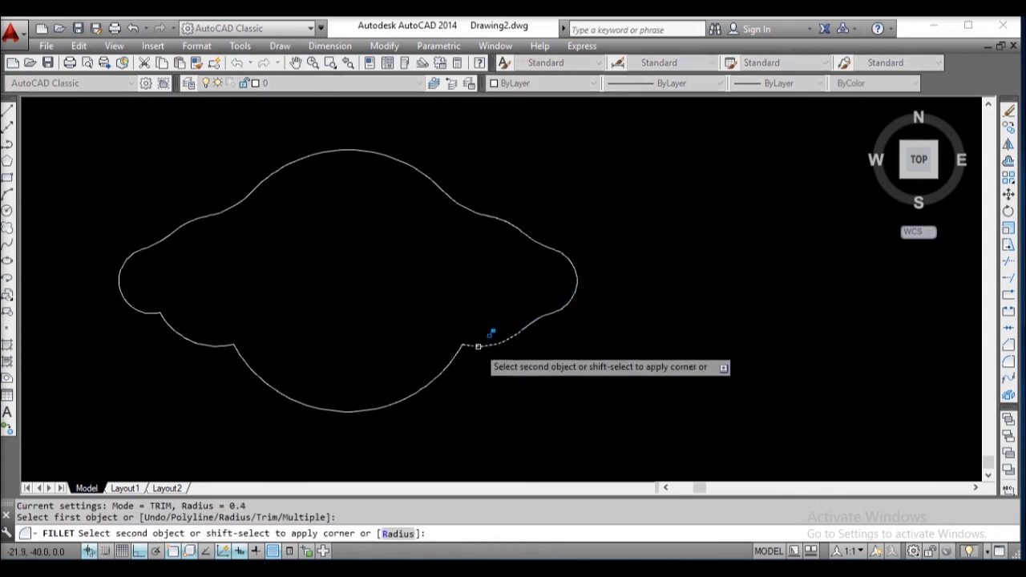
pyautogui.click(453, 356)
pyautogui.press('Return')
pyautogui.click(238, 354)
pyautogui.click(236, 354)
pyautogui.press('Return')
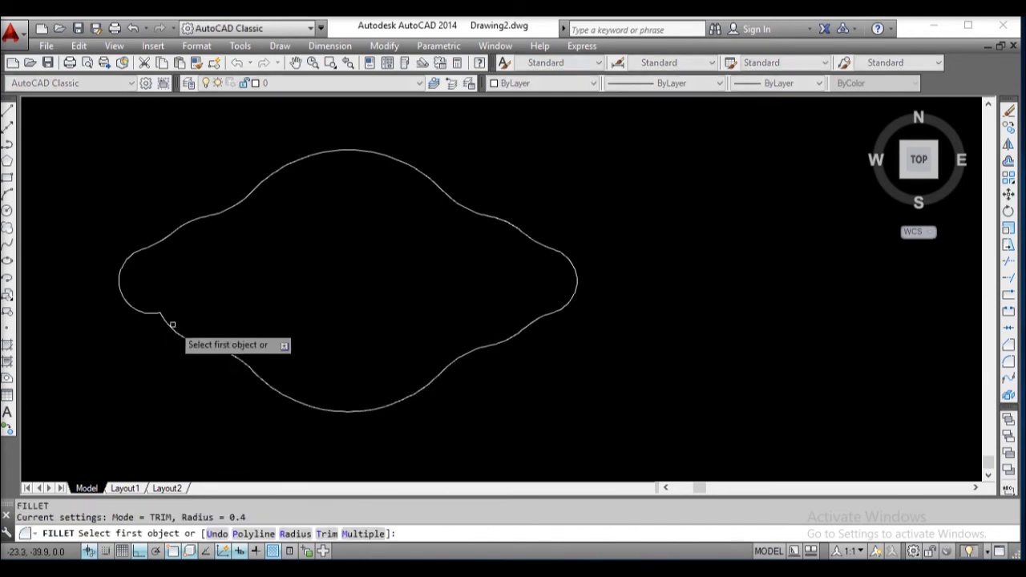
pyautogui.click(167, 325)
pyautogui.click(149, 305)
pyautogui.moveTo(321, 287)
pyautogui.mouseDown(button='middle')
pyautogui.moveTo(433, 313)
pyautogui.moveTo(465, 303)
pyautogui.mouseUp(button='middle')
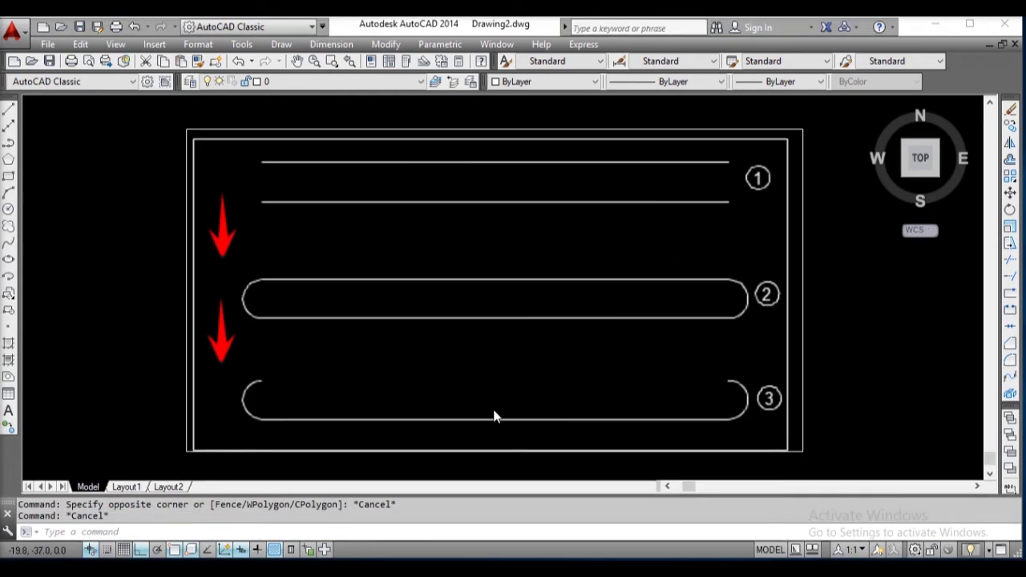
# Step: Pan across the three-stage slot example and zoom into a blank drawing area
pyautogui.moveTo(519, 381)
pyautogui.mouseDown(button='middle')
pyautogui.moveTo(502, 361)
pyautogui.moveTo(504, 343)
pyautogui.mouseUp(button='middle')
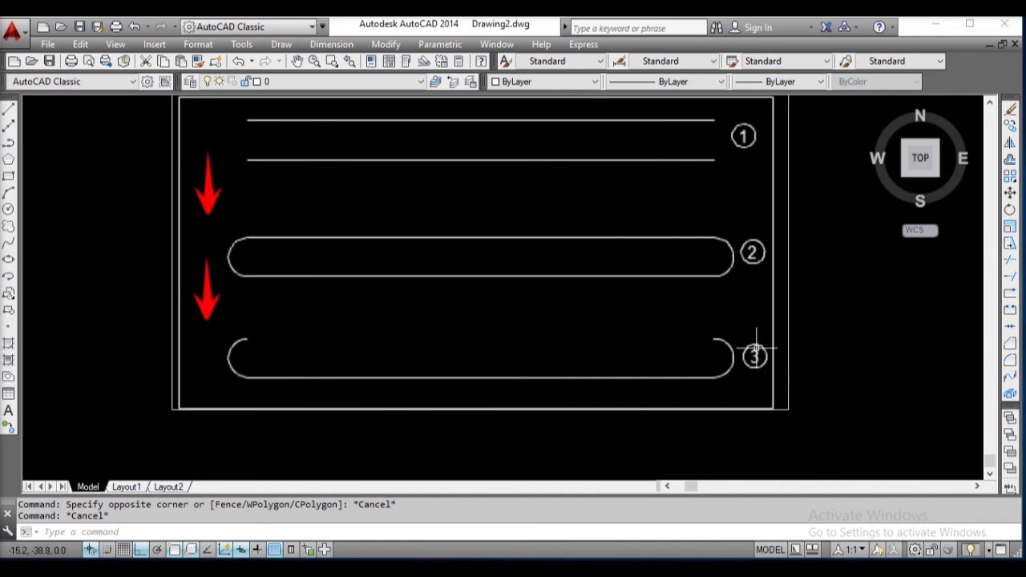
pyautogui.moveTo(552, 366); pyautogui.dragTo(549, 358, button='middle')
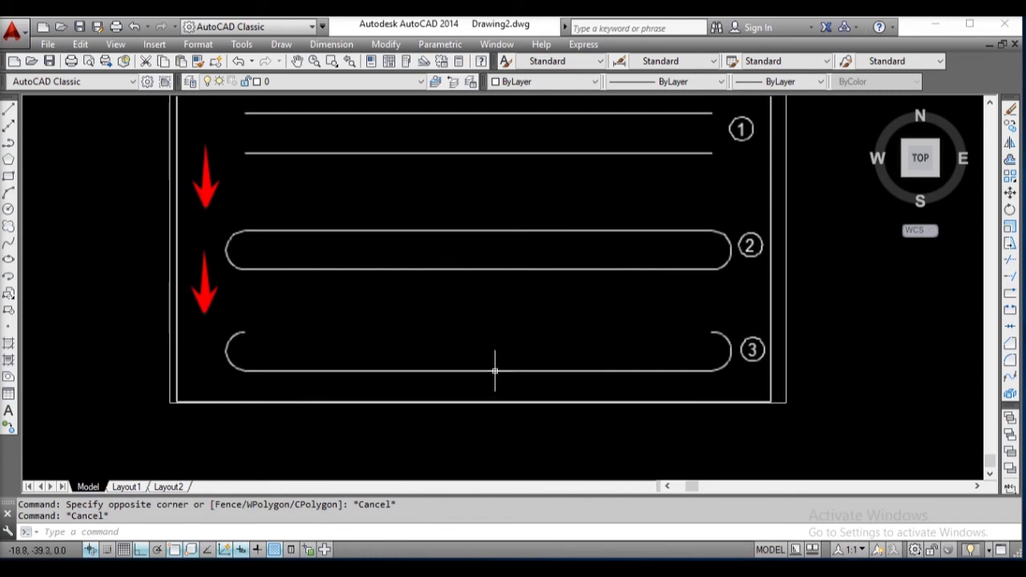
pyautogui.moveTo(466, 363); pyautogui.dragTo(453, 319, button='middle')
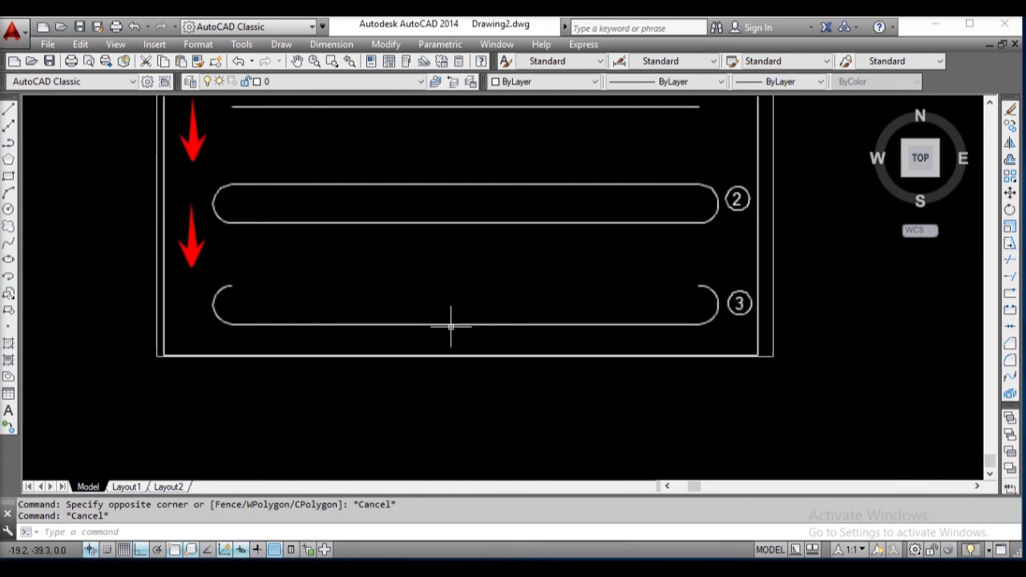
pyautogui.scroll(-4, 456, 344)
pyautogui.scroll(4, 456, 293)
pyautogui.scroll(1, 455, 291)
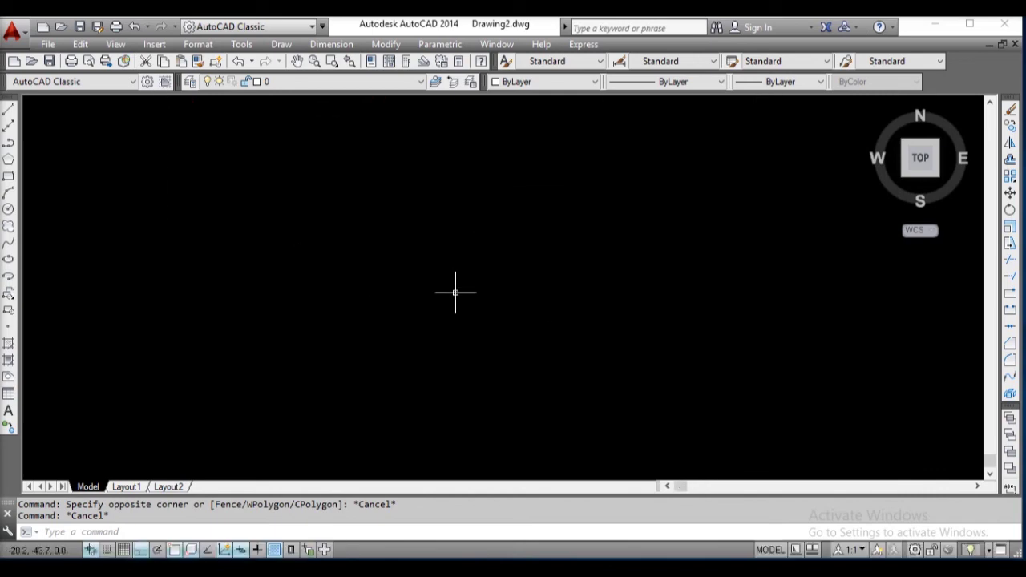
# Step: Draw a horizontal line 7 units long
pyautogui.press('Return')
pyautogui.click(321, 345)
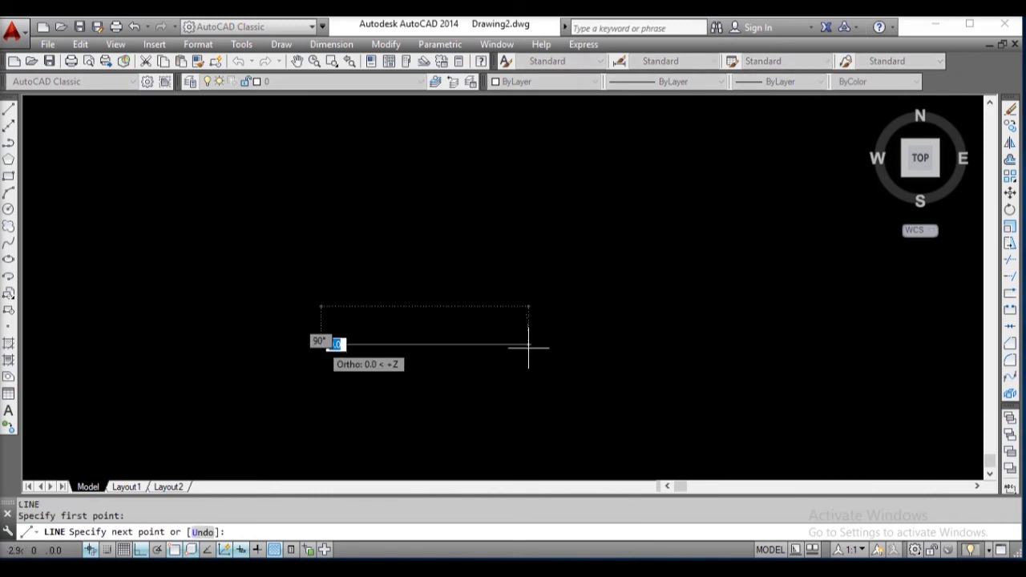
pyautogui.write('7')
pyautogui.press('Return')
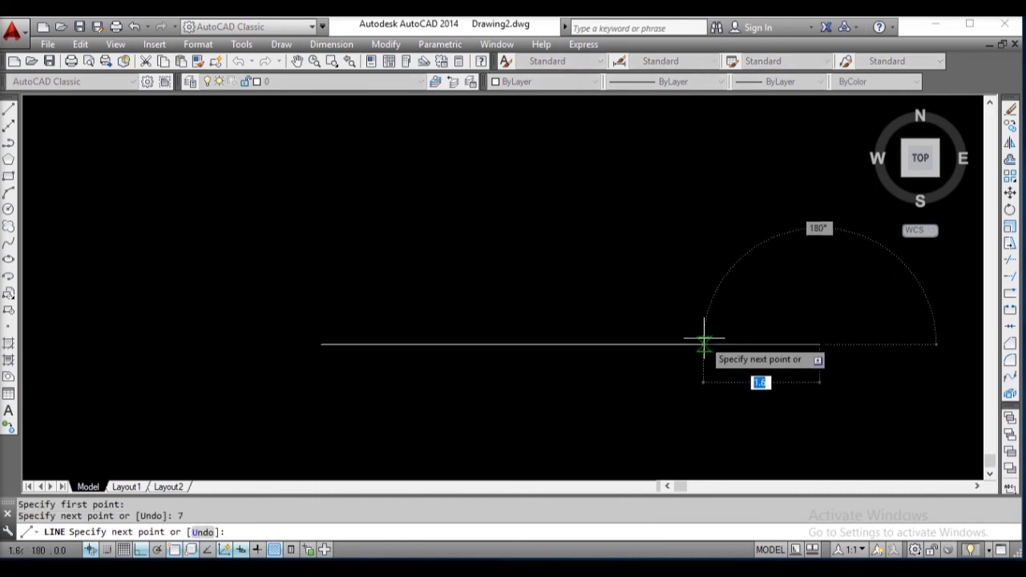
pyautogui.press('Return')
pyautogui.moveTo(660, 326); pyautogui.dragTo(615, 326, button='middle')
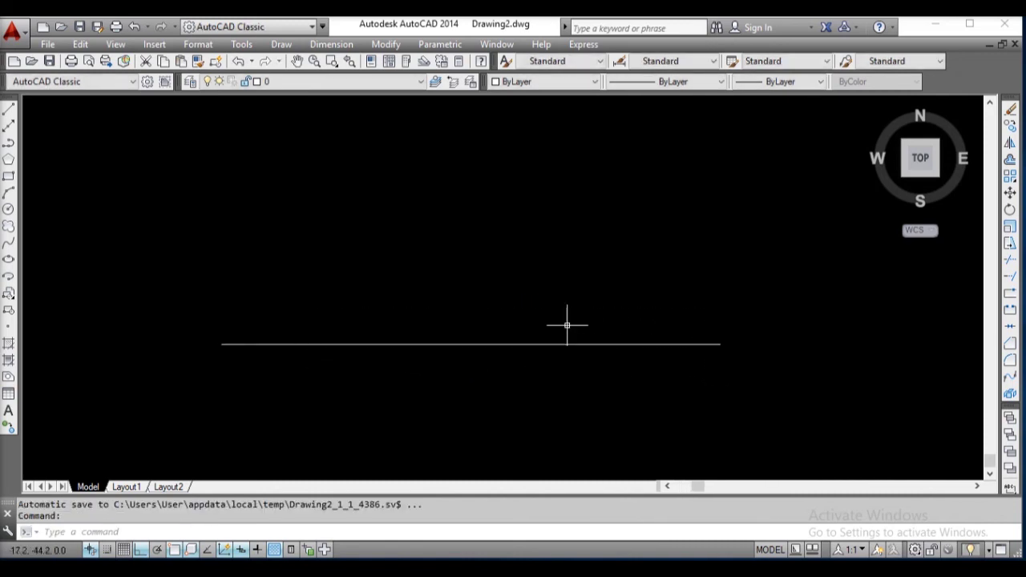
# Step: Offset the line 0.3 units upward to create a parallel copy
pyautogui.write('o')
pyautogui.press('Return')
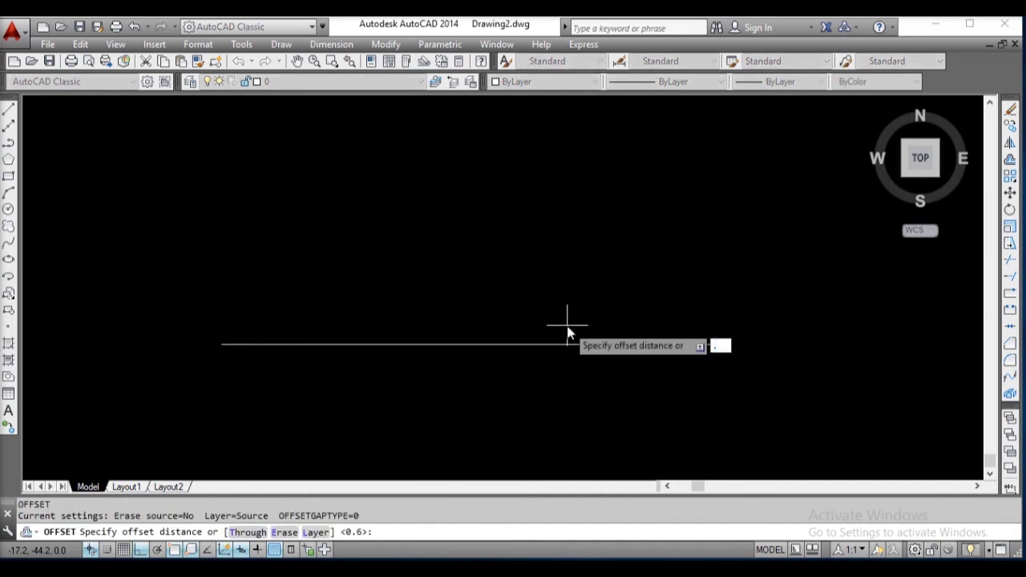
pyautogui.write('.3')
pyautogui.press('Return')
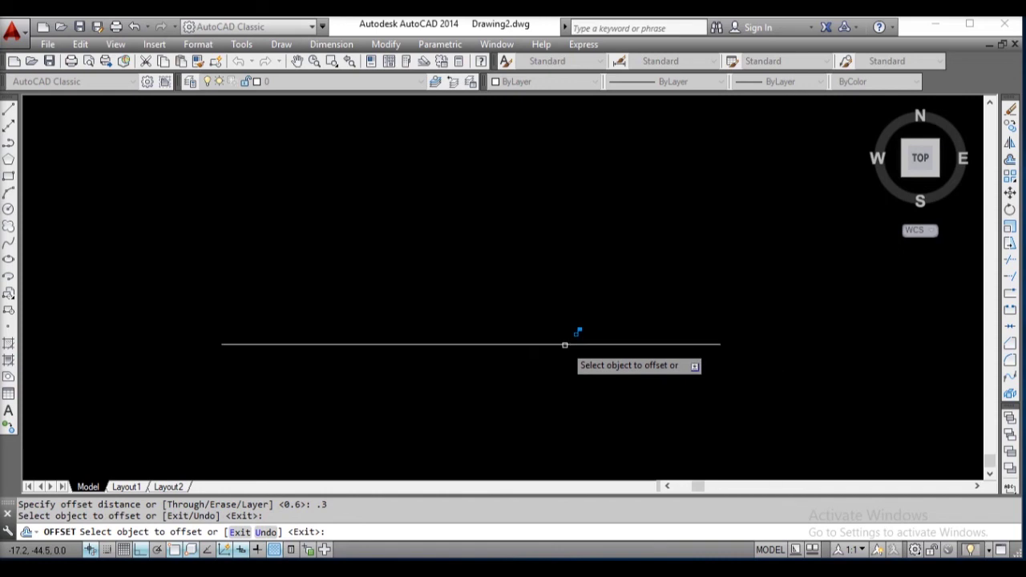
pyautogui.click(568, 343)
pyautogui.click(571, 319)
pyautogui.scroll(1, 603, 320)
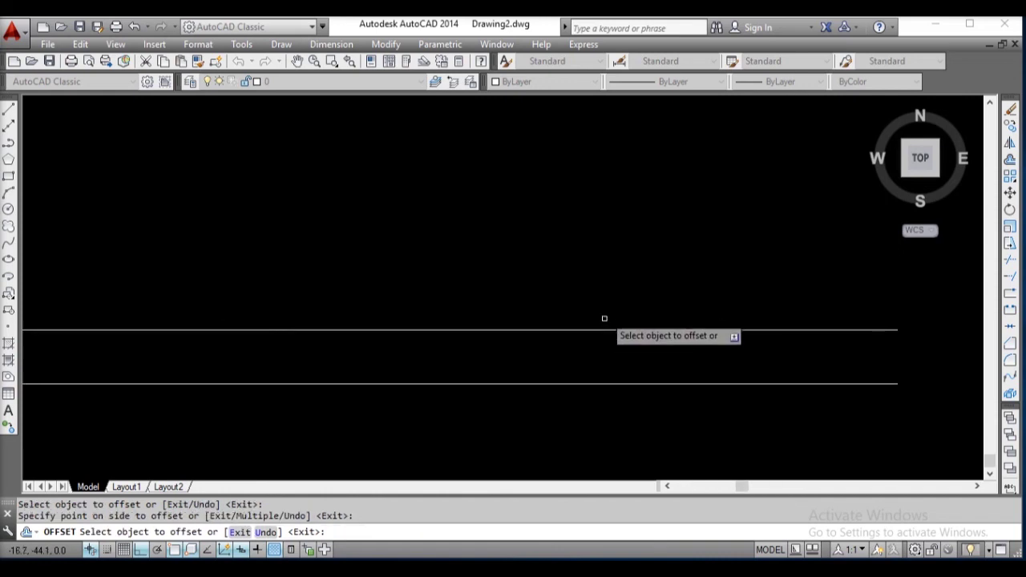
pyautogui.scroll(-1, 604, 318)
pyautogui.moveTo(611, 307)
pyautogui.mouseDown(button='middle')
pyautogui.moveTo(657, 266)
pyautogui.moveTo(722, 252)
pyautogui.mouseUp(button='middle')
pyautogui.press('Escape')
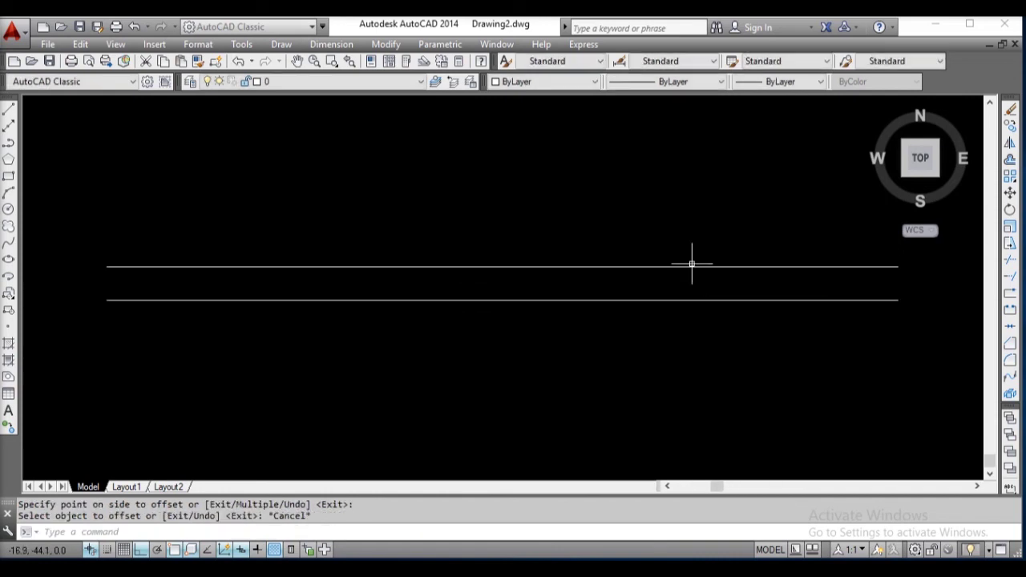
pyautogui.write('f')
pyautogui.press('Return')
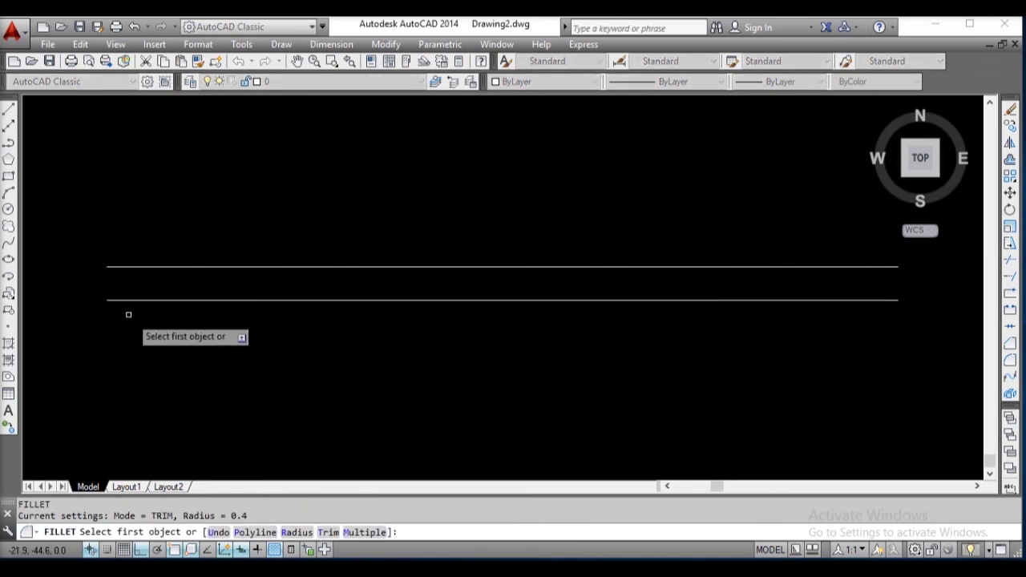
# Step: Fillet the left and right ends of the two parallel lines into a rounded slot
pyautogui.click(122, 300)
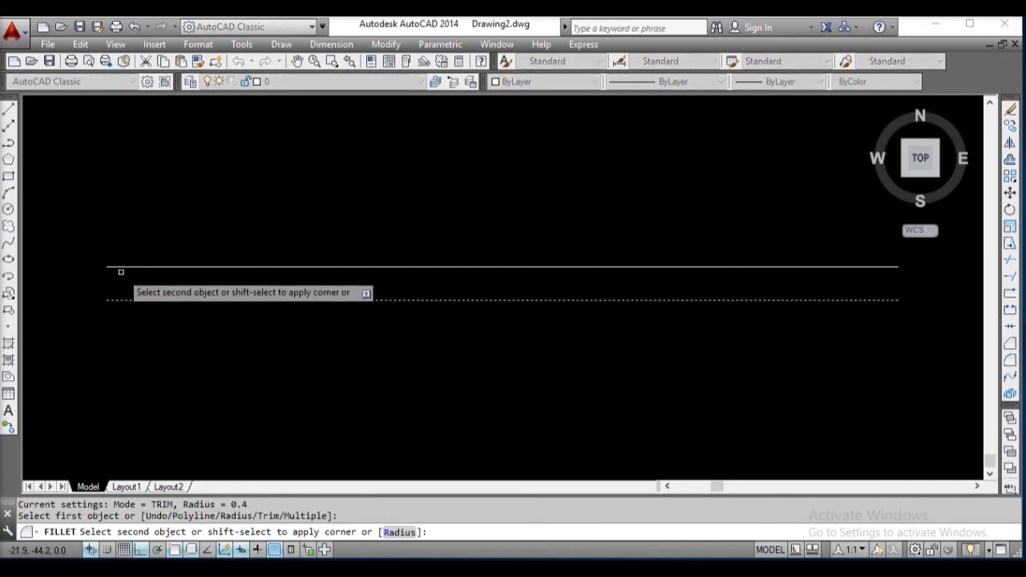
pyautogui.click(138, 268)
pyautogui.press('Return')
pyautogui.click(846, 301)
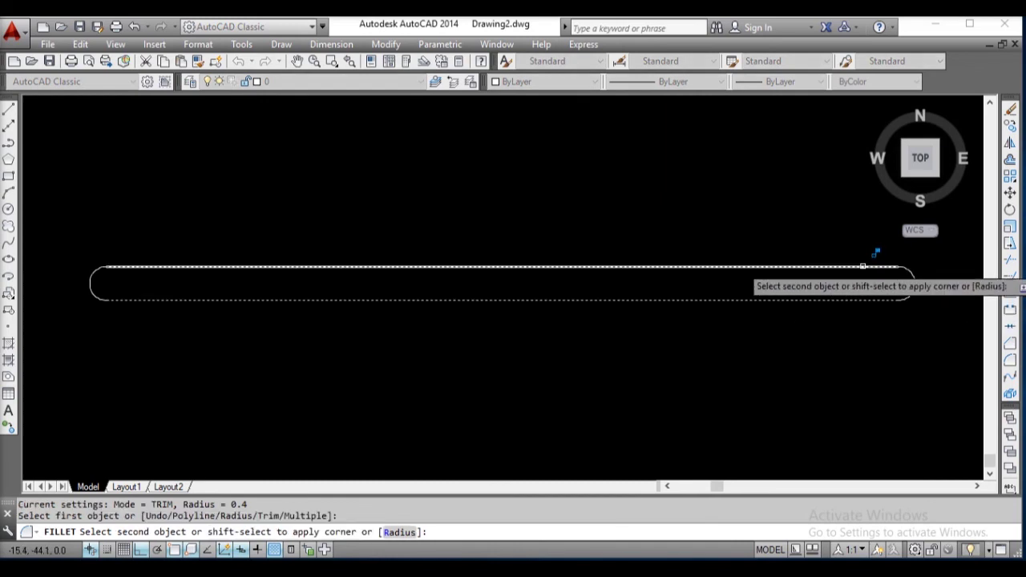
pyautogui.click(862, 268)
pyautogui.press('Return')
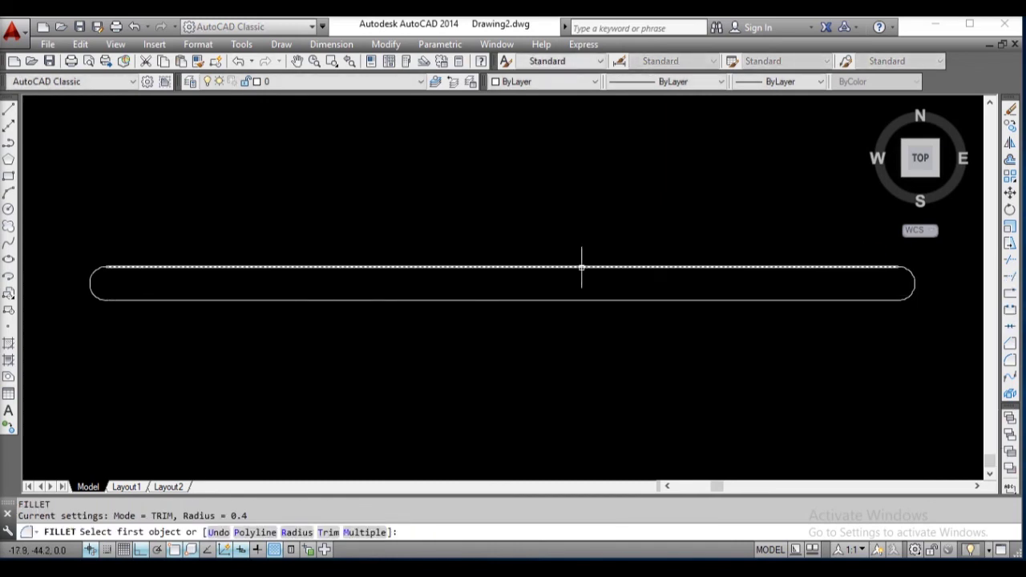
pyautogui.press('Escape')
# Step: Delete the top line to leave the slot open
pyautogui.click(579, 267)
pyautogui.press('Delete')
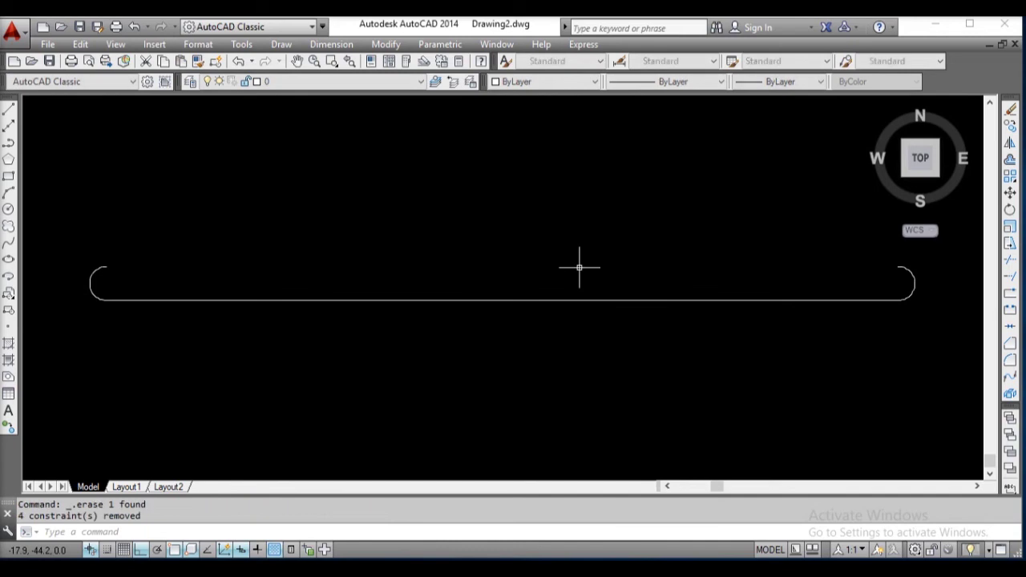
pyautogui.moveTo(584, 295)
pyautogui.mouseDown(button='middle')
pyautogui.moveTo(560, 350)
pyautogui.moveTo(574, 361)
pyautogui.mouseUp(button='middle')
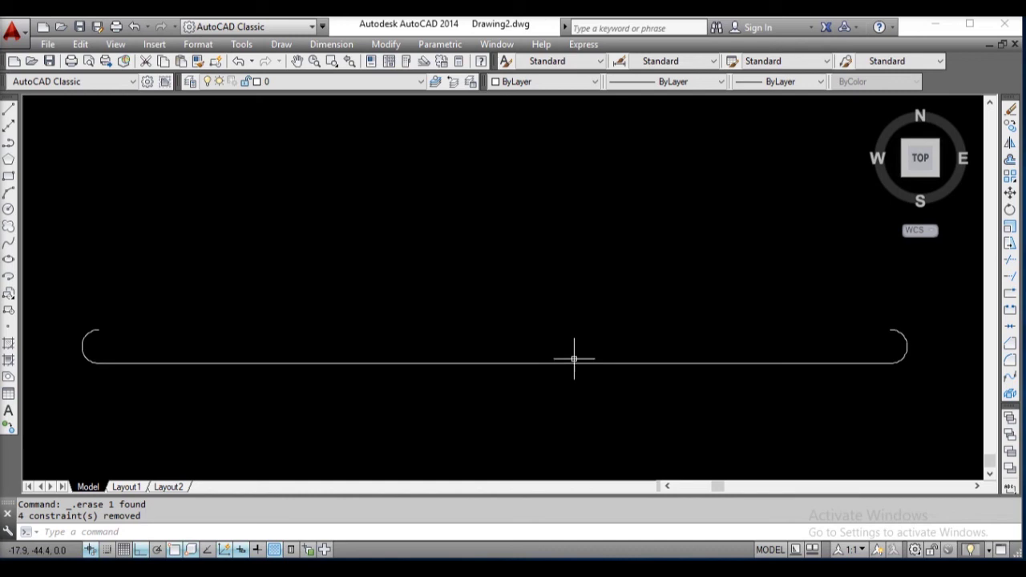
pyautogui.moveTo(613, 359); pyautogui.dragTo(607, 346, button='middle')
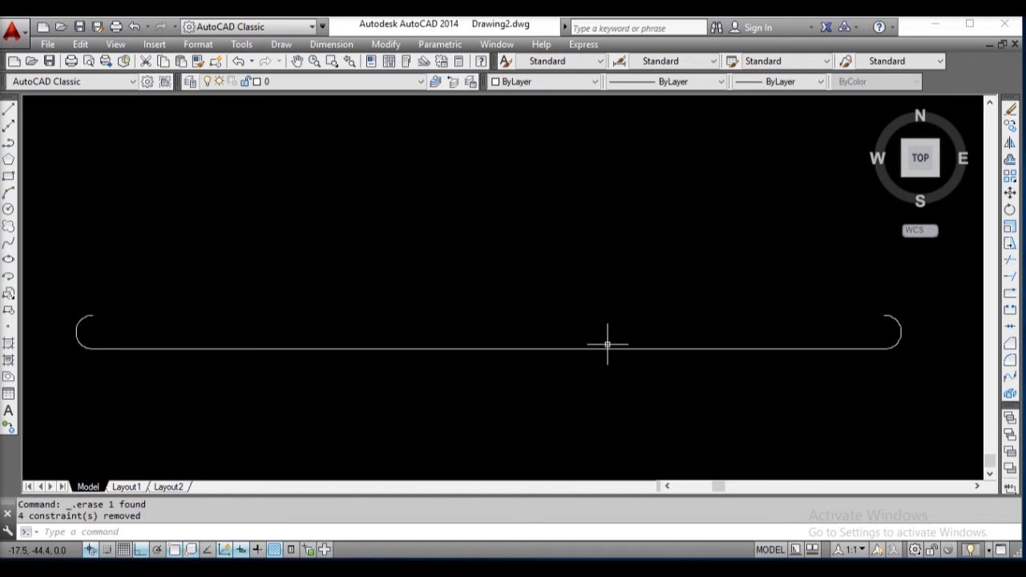
pyautogui.moveTo(607, 345); pyautogui.dragTo(563, 281, button='middle')
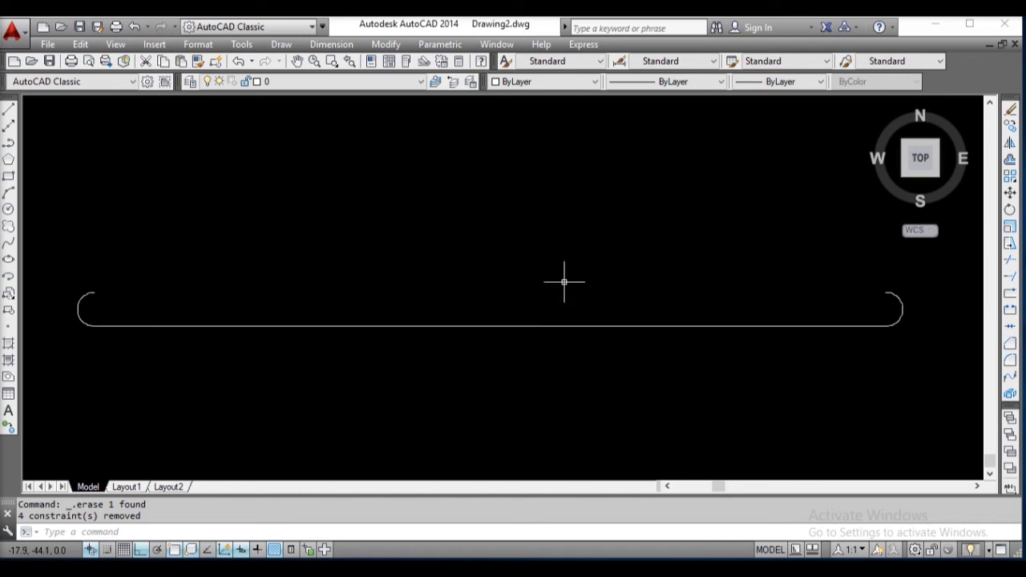